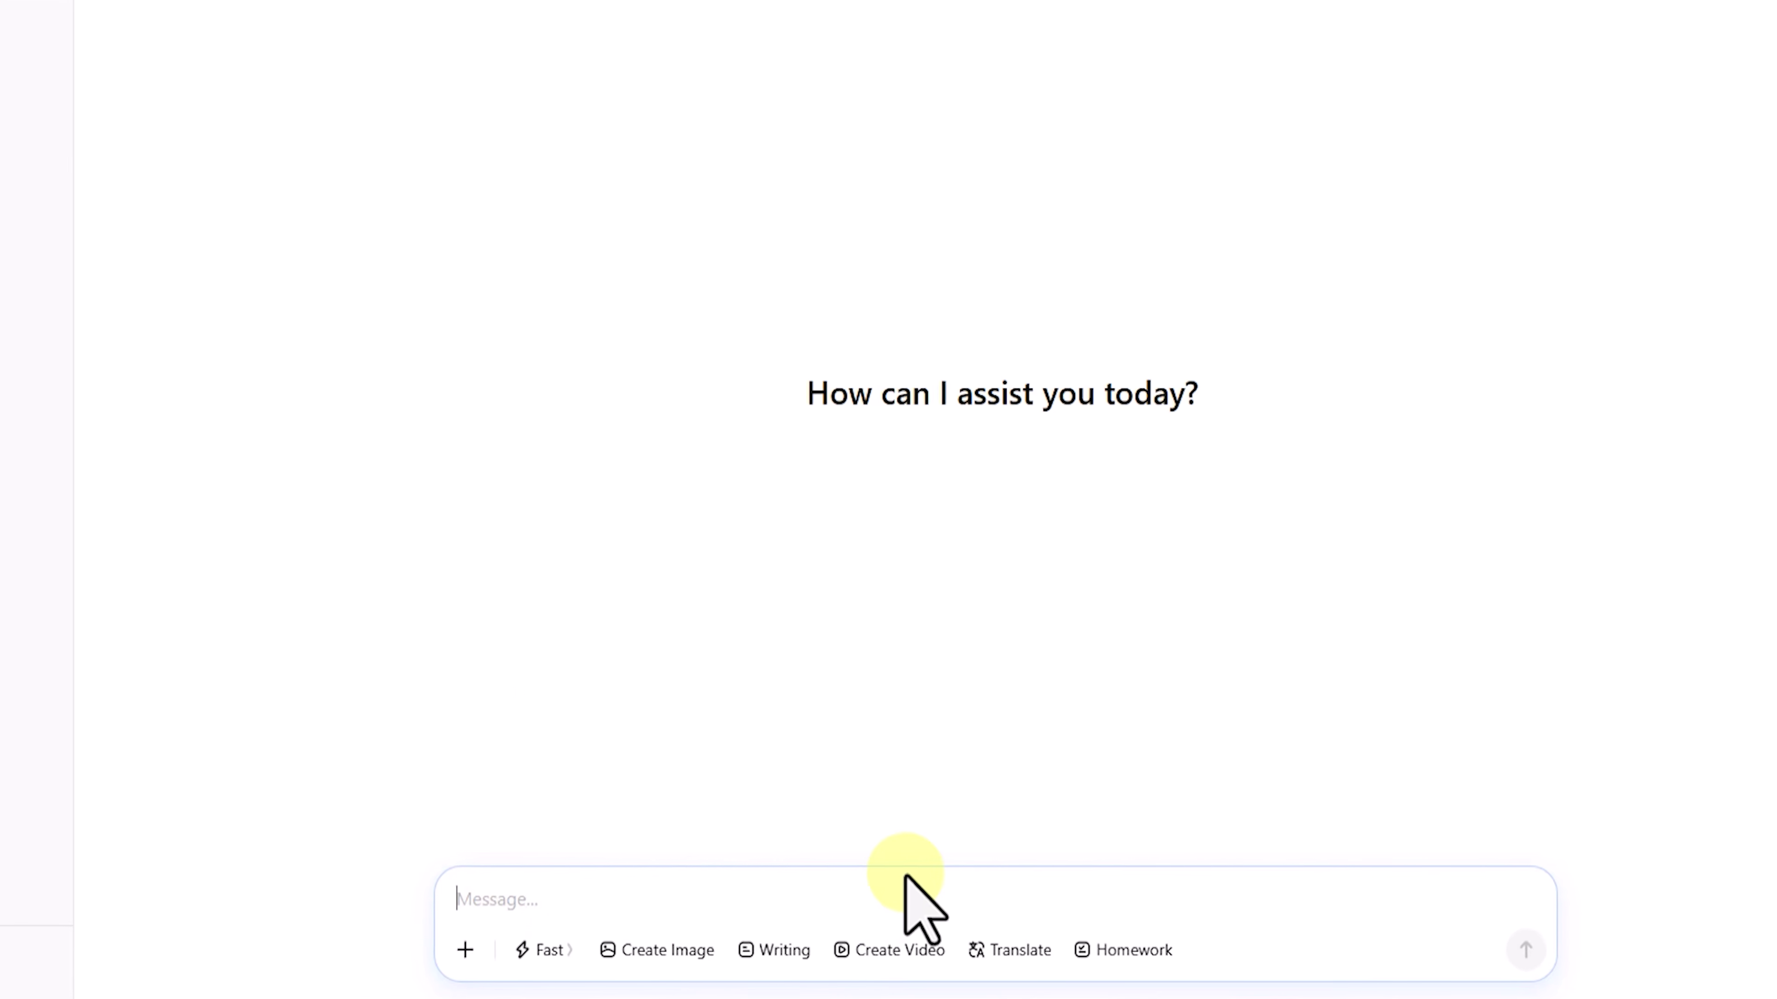
# Step: Turn on Create Video and set the model to Dreamina Seedance 2.5, duration 5s and ratio 16:9
pyautogui.click(836, 941)
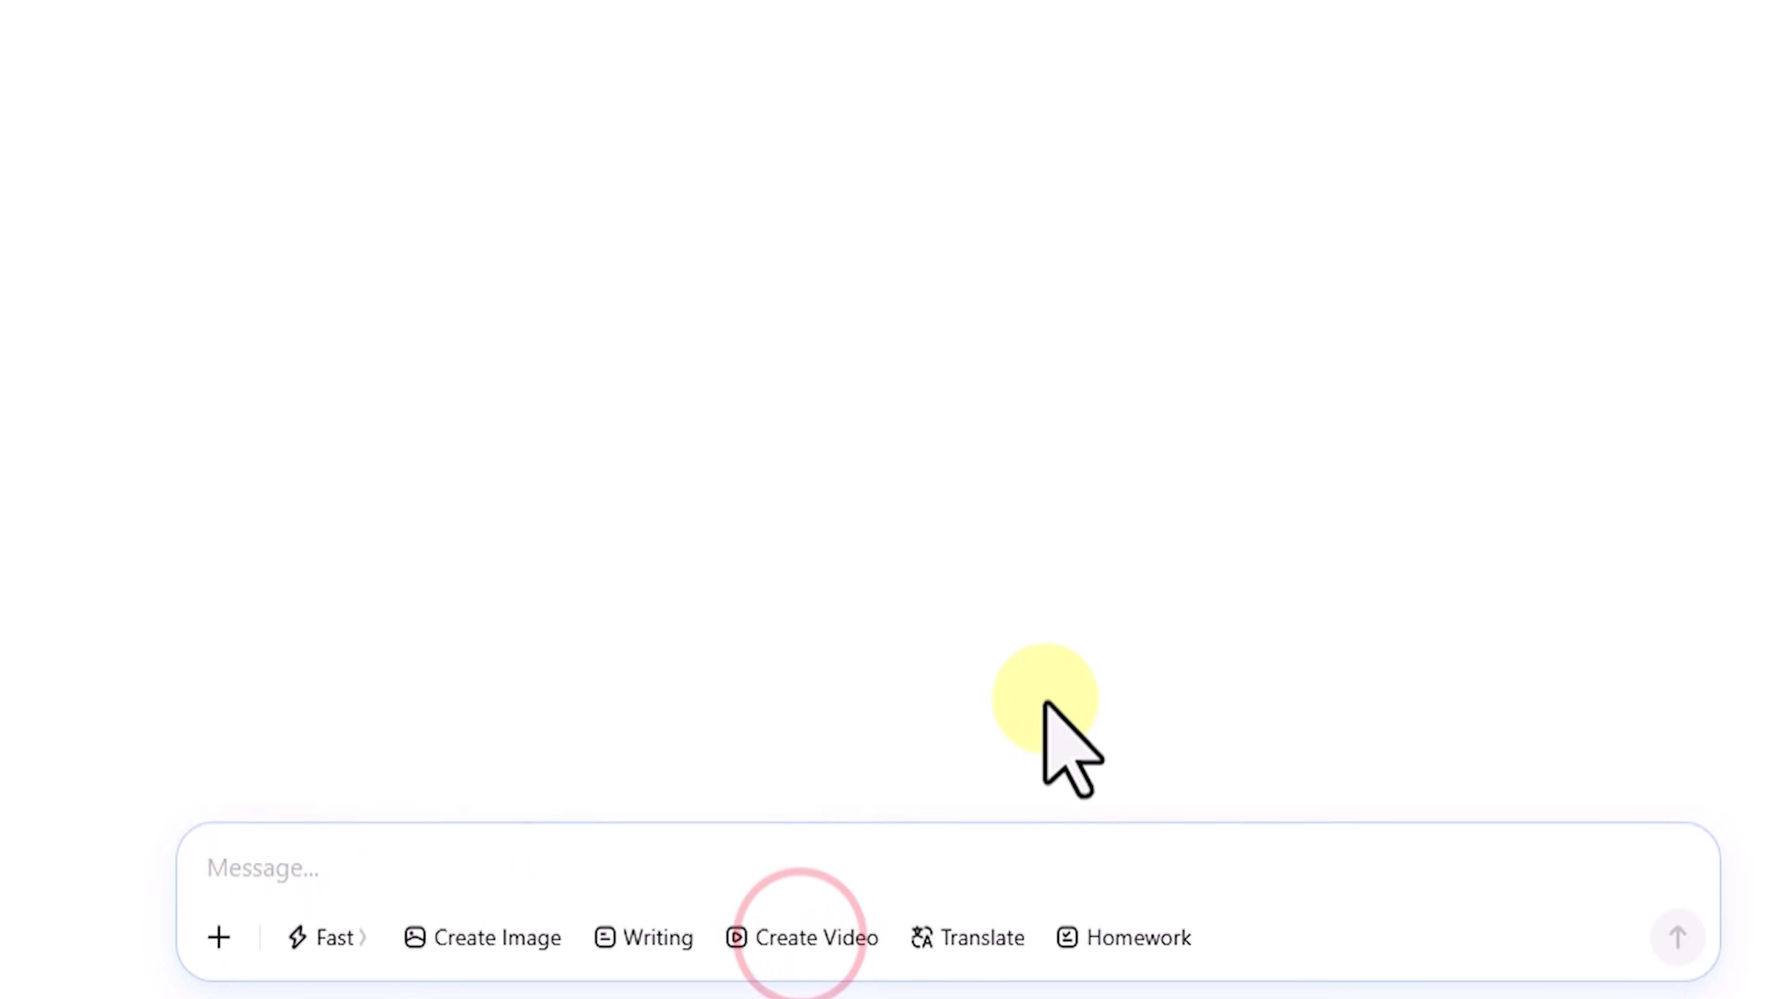
pyautogui.click(700, 937)
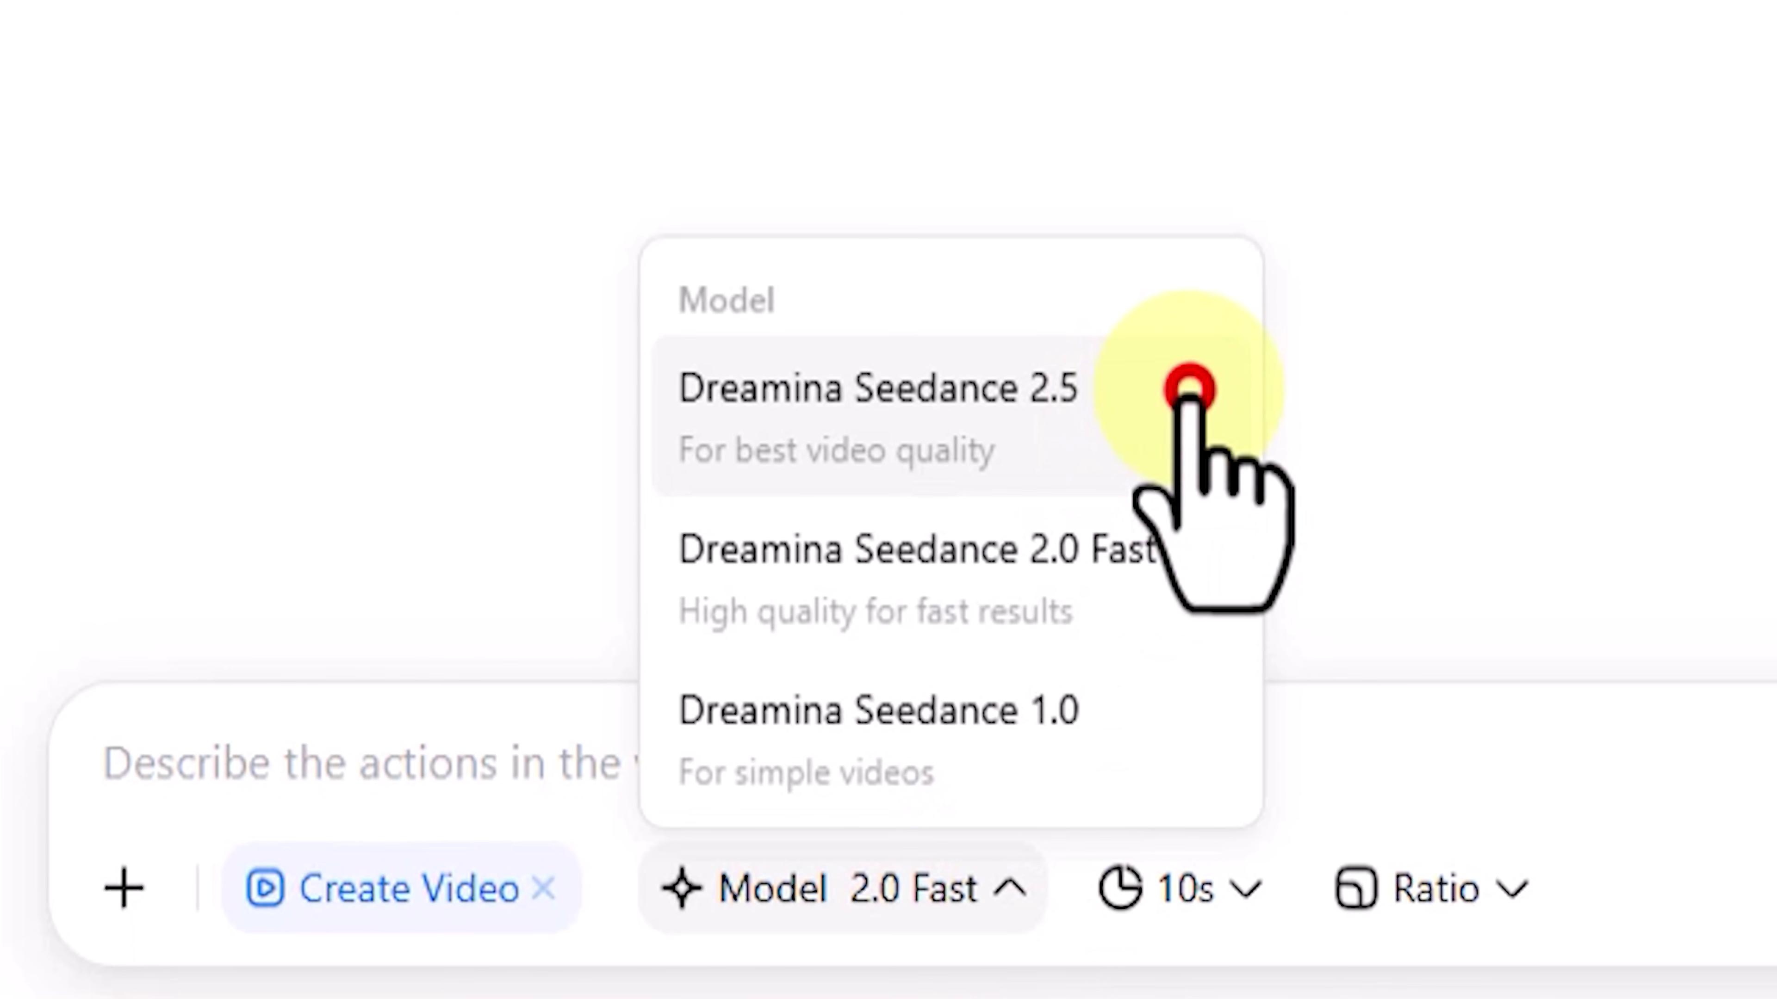
pyautogui.click(1189, 390)
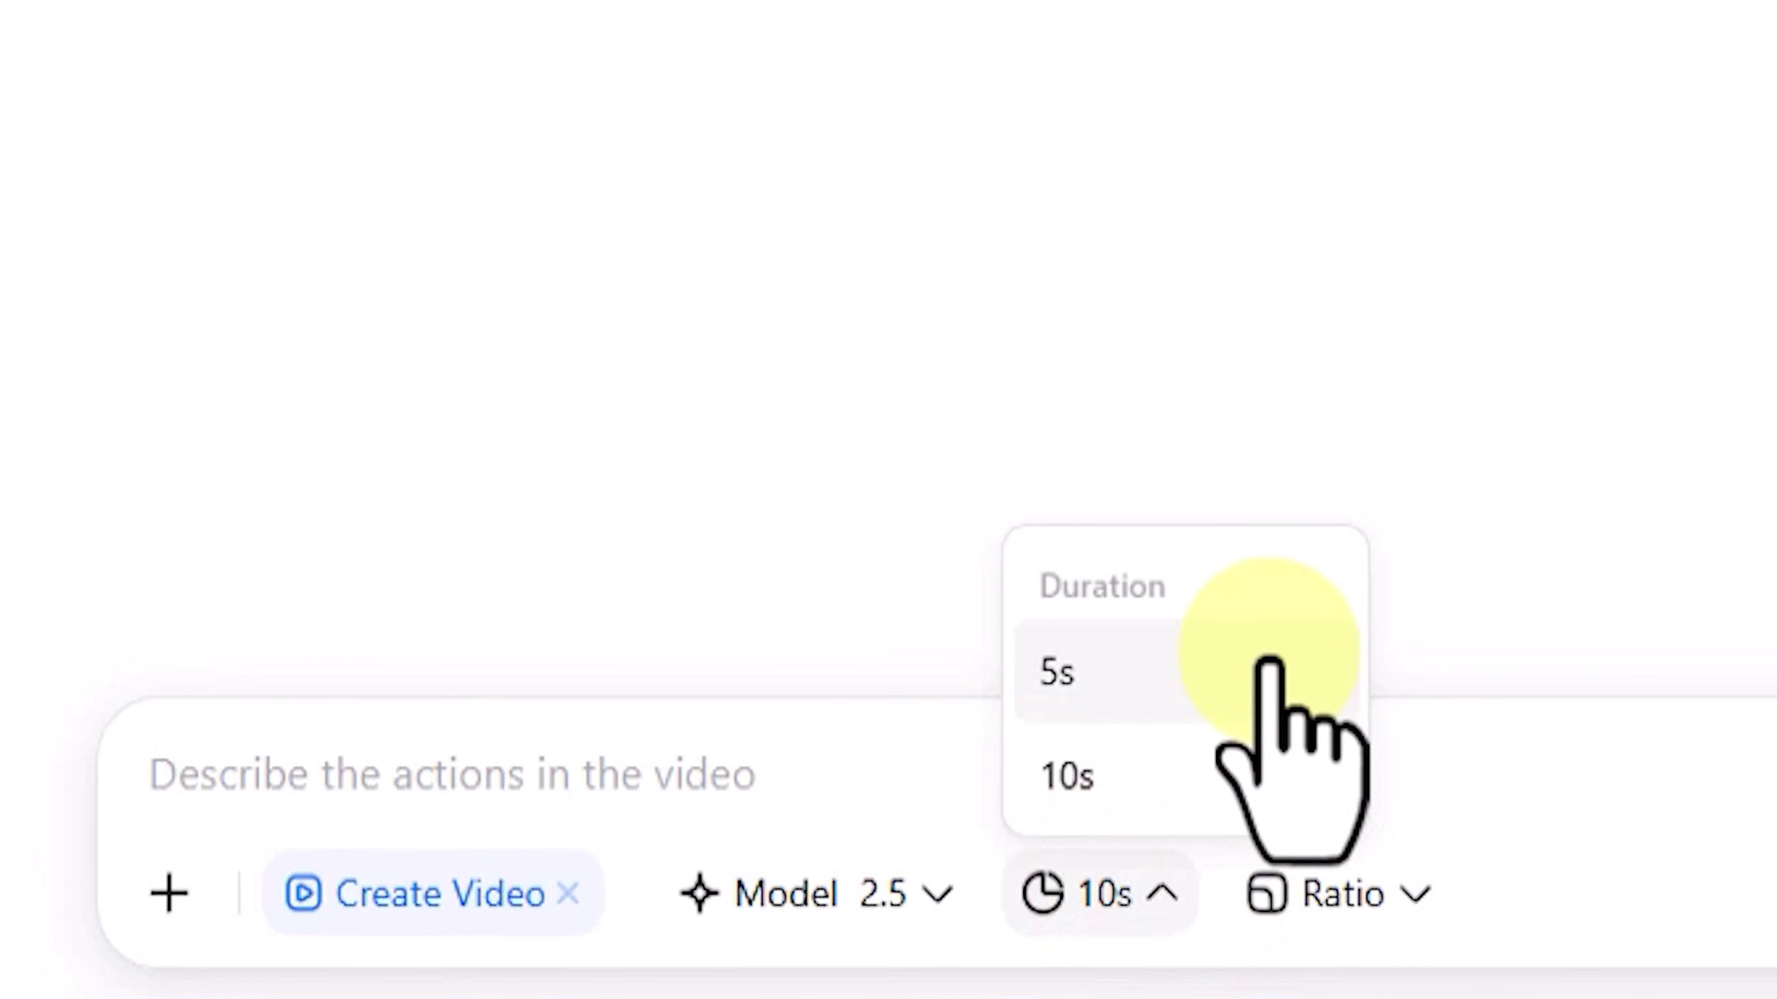
pyautogui.click(1259, 682)
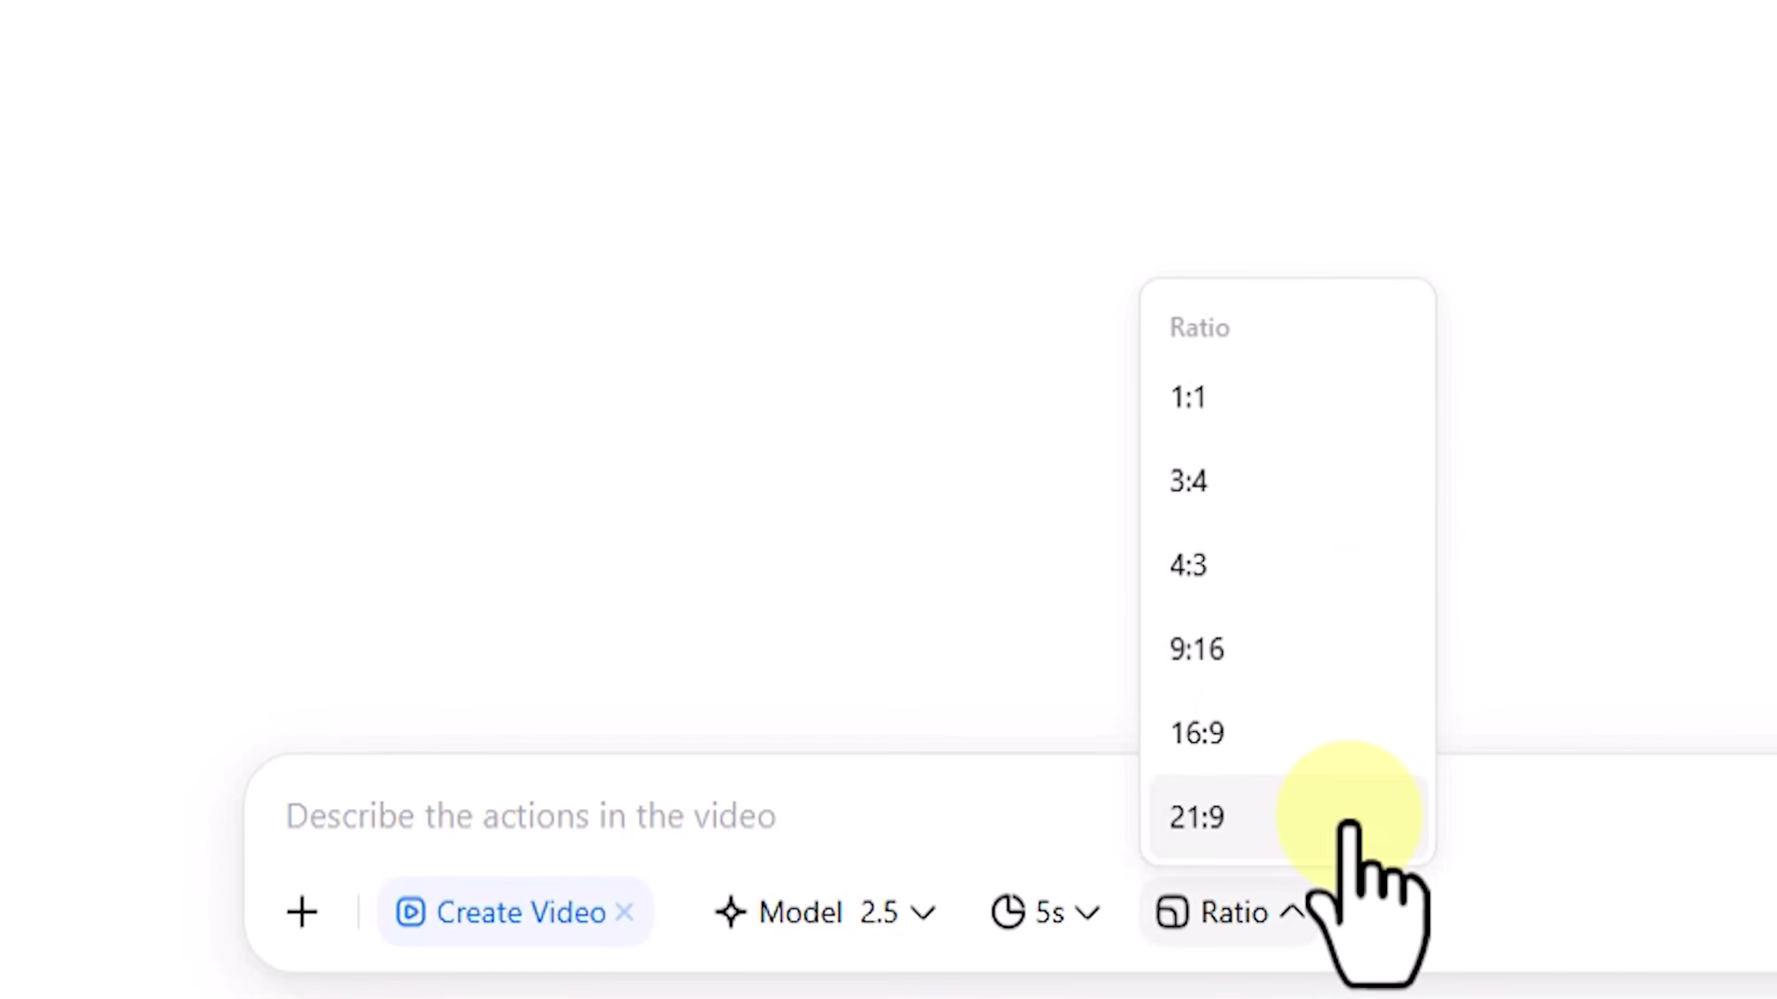
pyautogui.click(1368, 731)
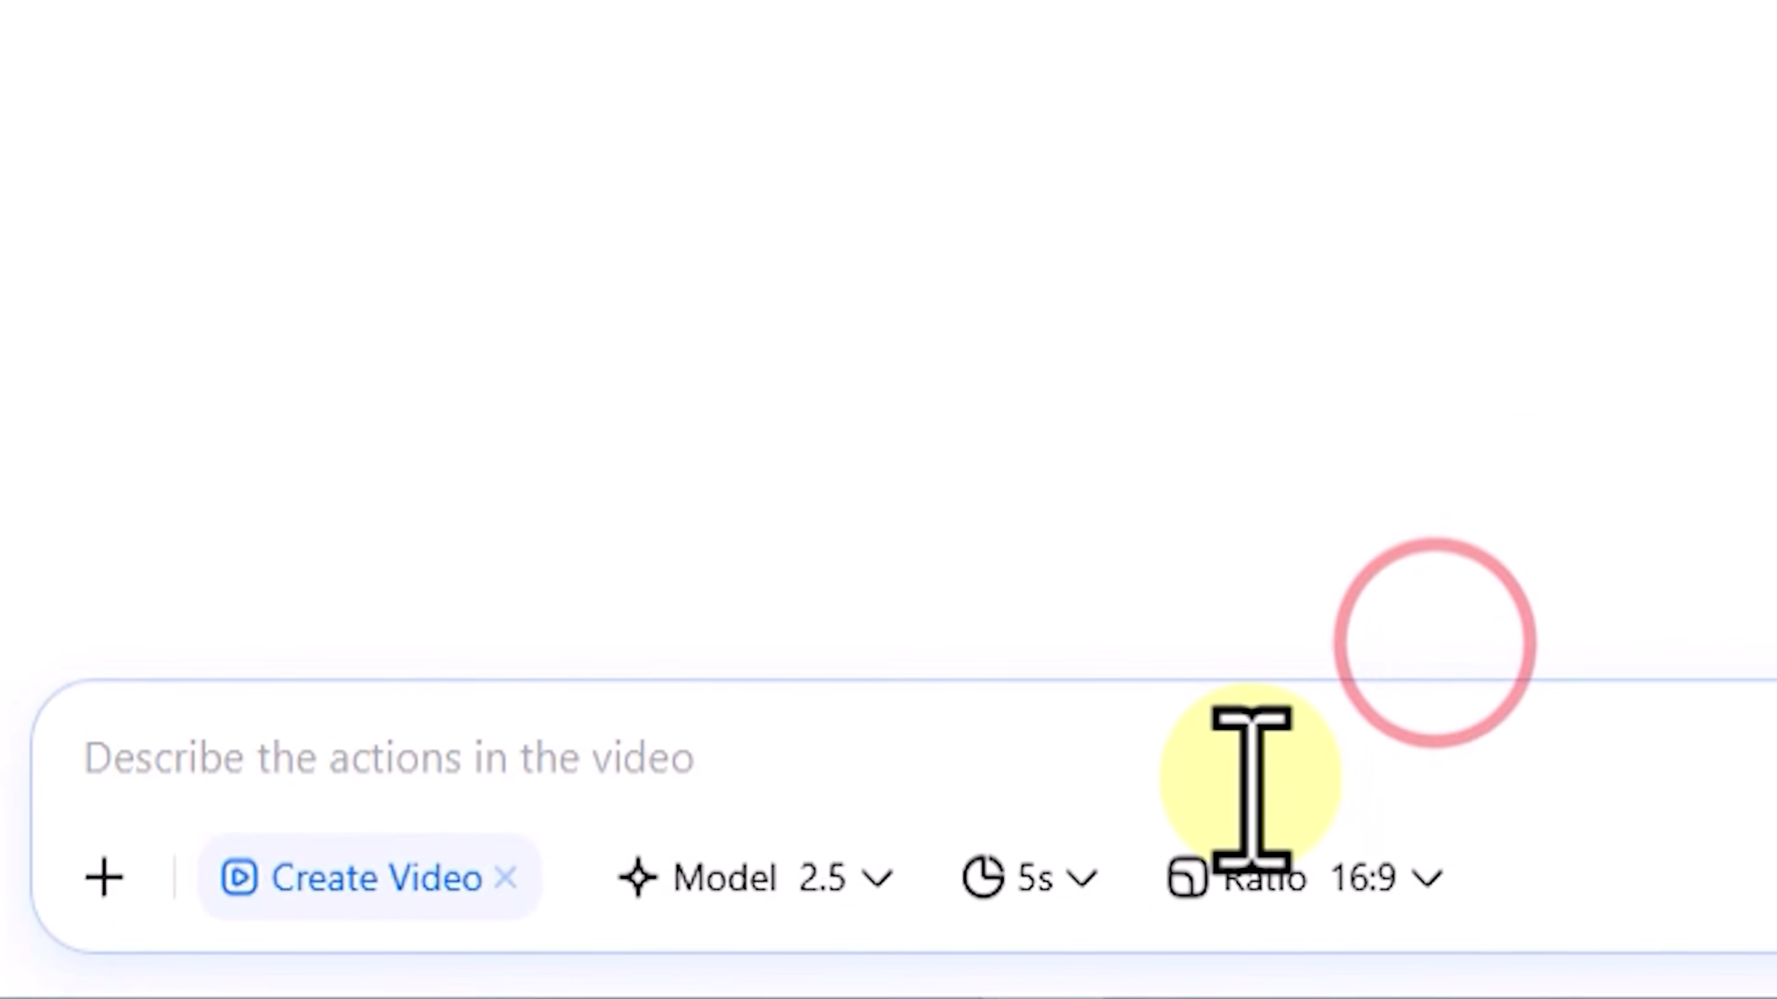
# Step: Generate a video from a prompt about the band Audiowrath playing guitar riffs in a golden-hour, dust-covered, post-apocalyptic setting
pyautogui.click(1251, 766)
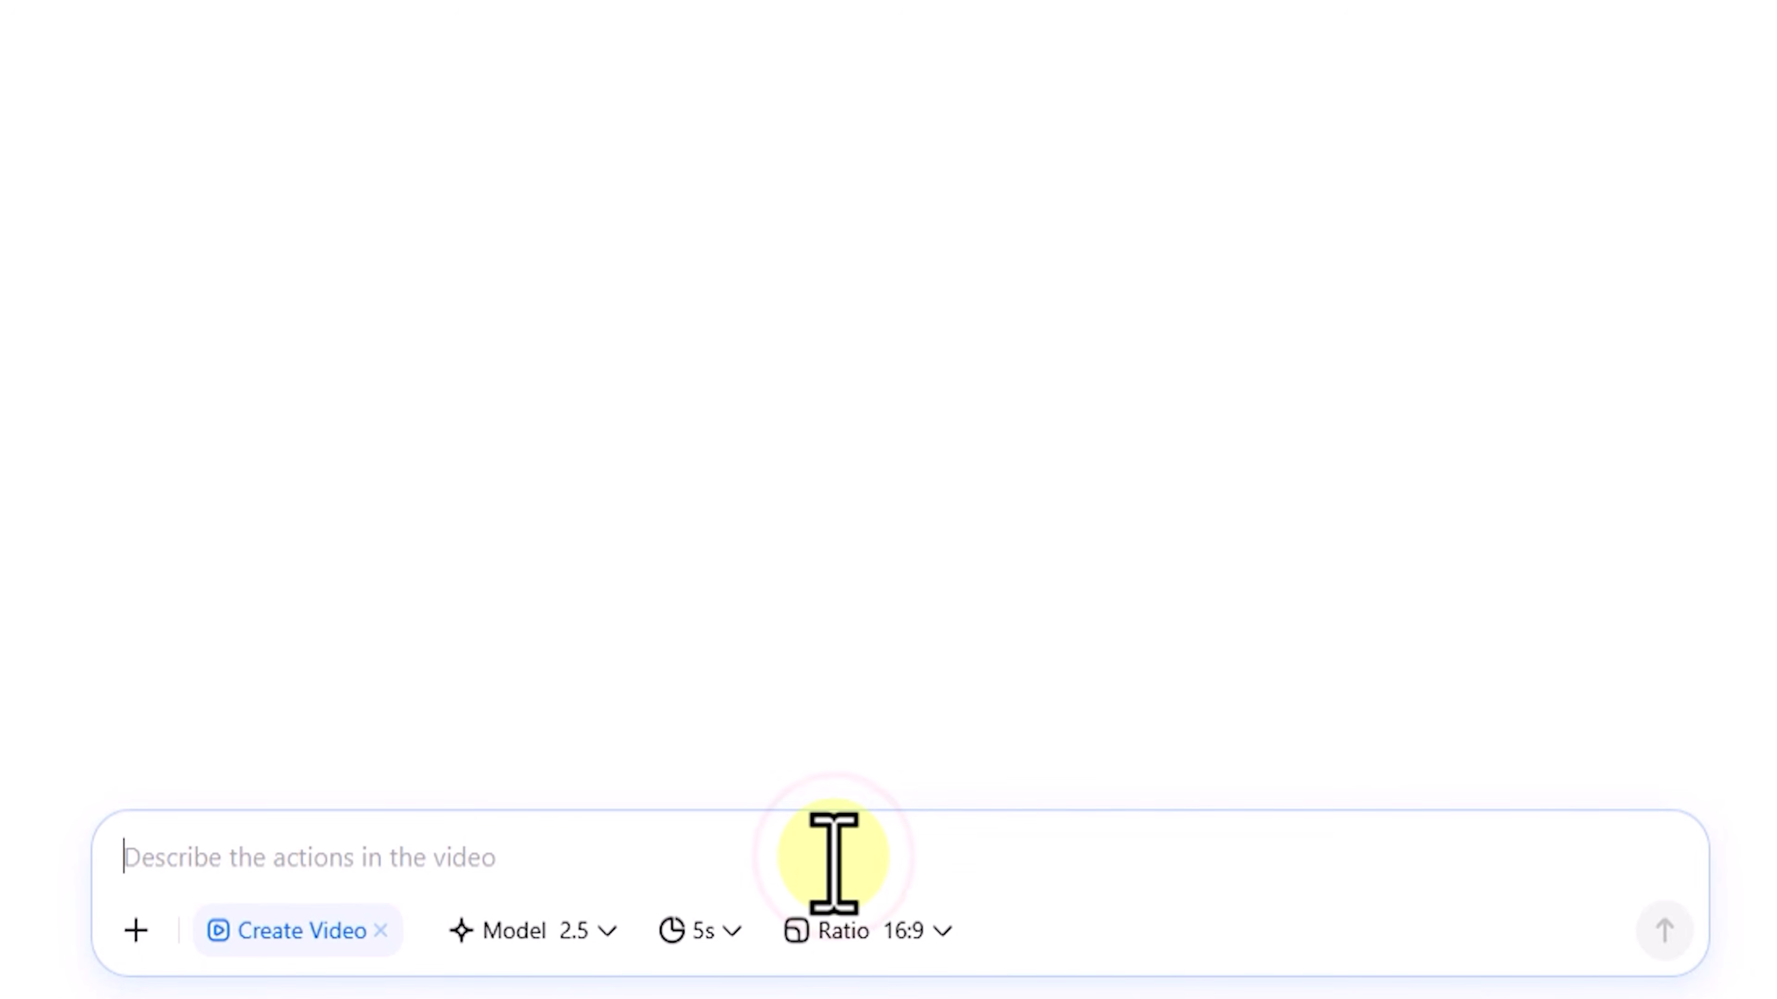
pyautogui.write('Warm golden hour light bathes Audiowrath, a band, fiercely playing guitar riffs in a dust-covered, post-apocalyptic setting.  Tattered clothing, crumbling buildings, and a smoke-filled orange sky create a gritty, high-contrast scene. Drizzling rain reflects light. Dynamic camera angles shift from close-ups of distorted guitars to wide shots of the desolate landscape. Soft contrast, soft saturation, blues, greens, and purples enhance the Associated Press photojournalism style. Photo of the Year quality.')
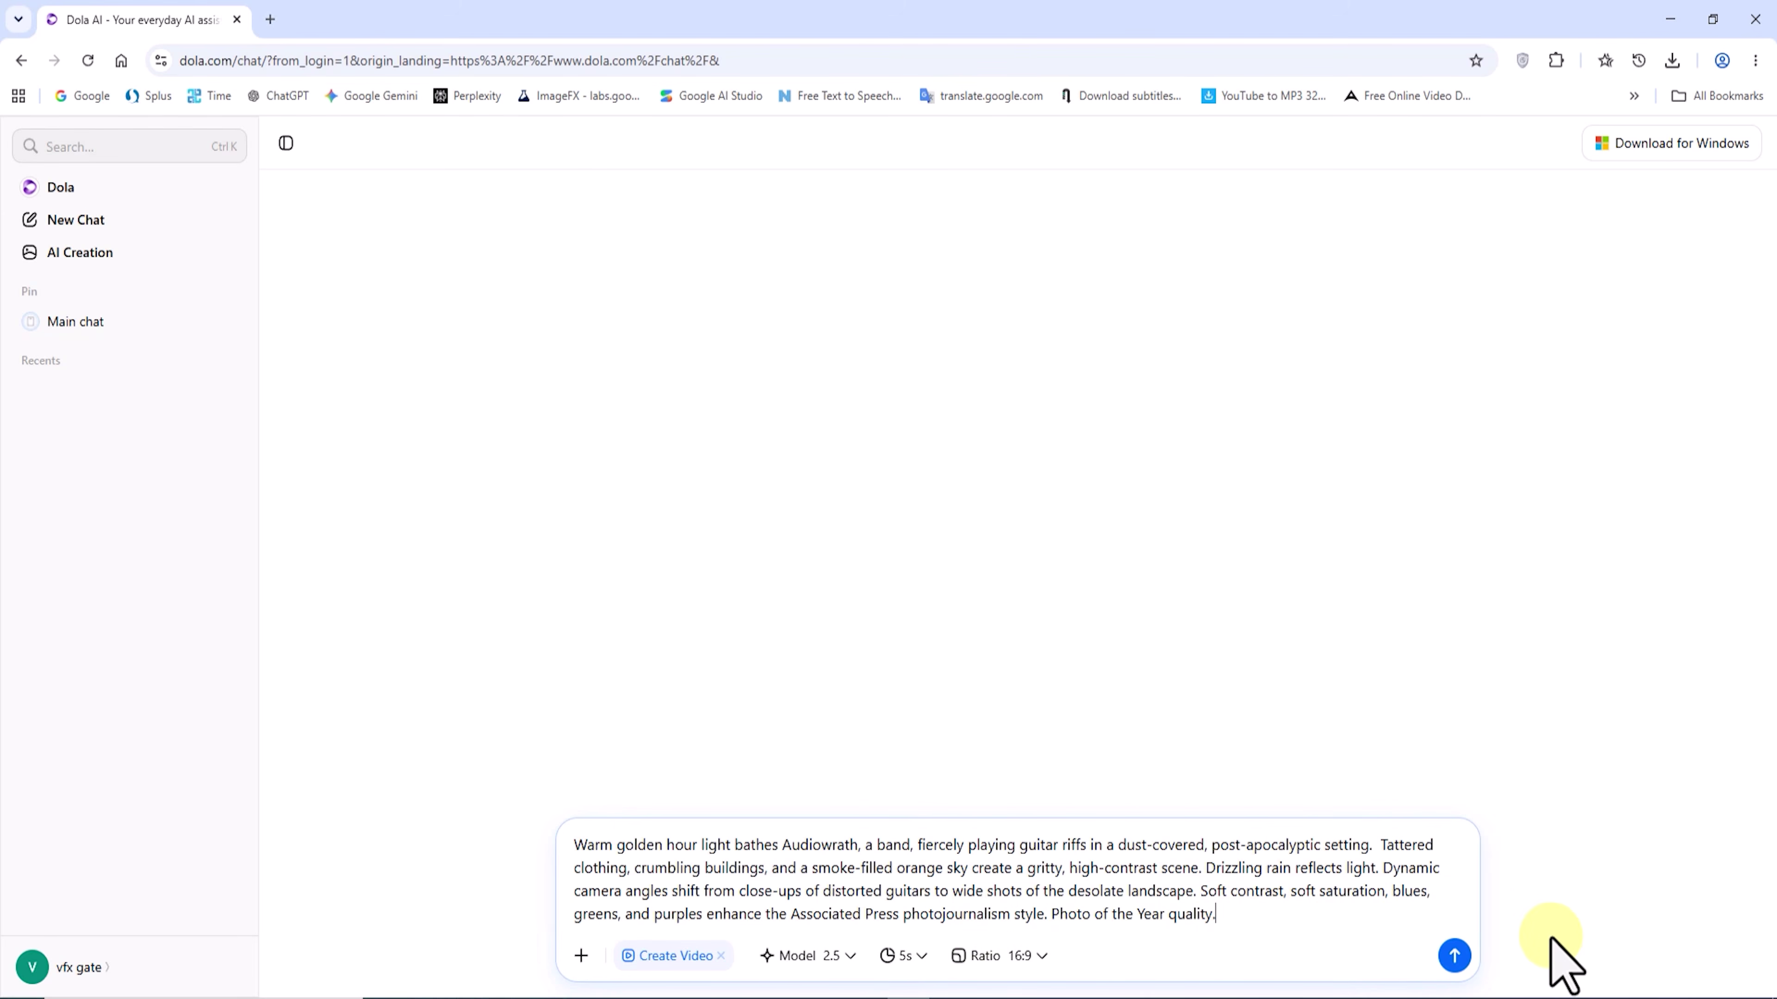
pyautogui.click(1454, 956)
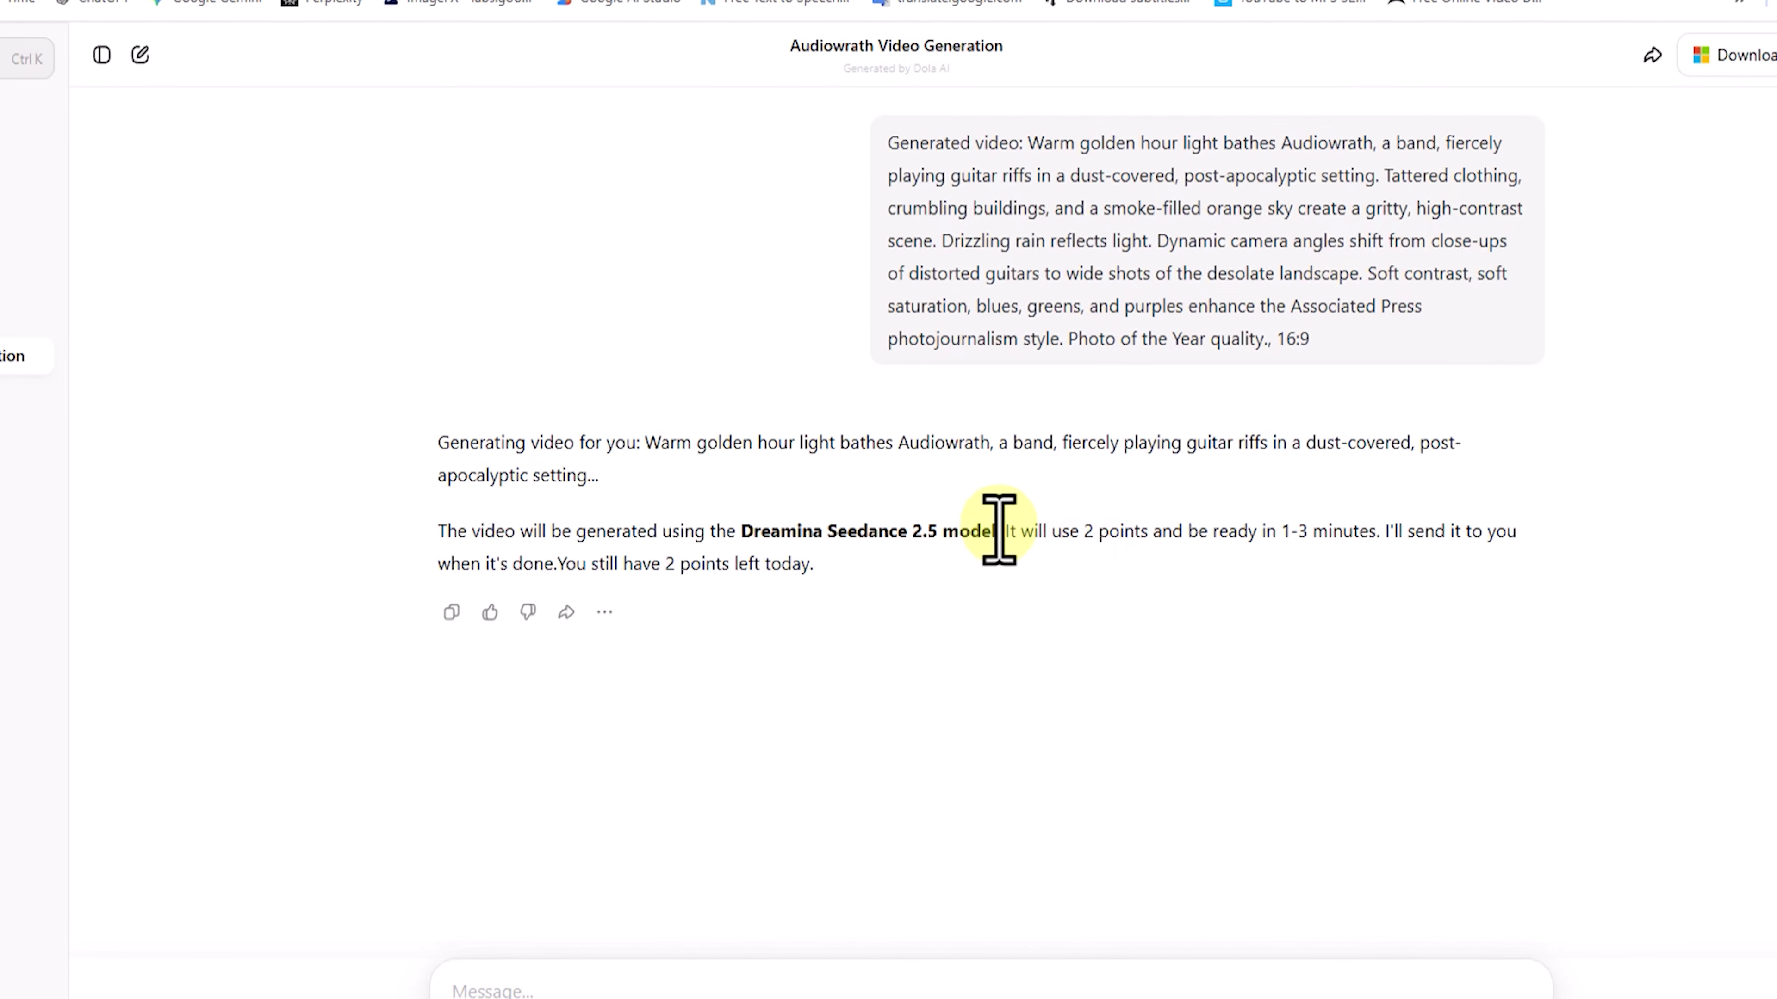
pyautogui.moveTo(1011, 532); pyautogui.dragTo(1098, 537)
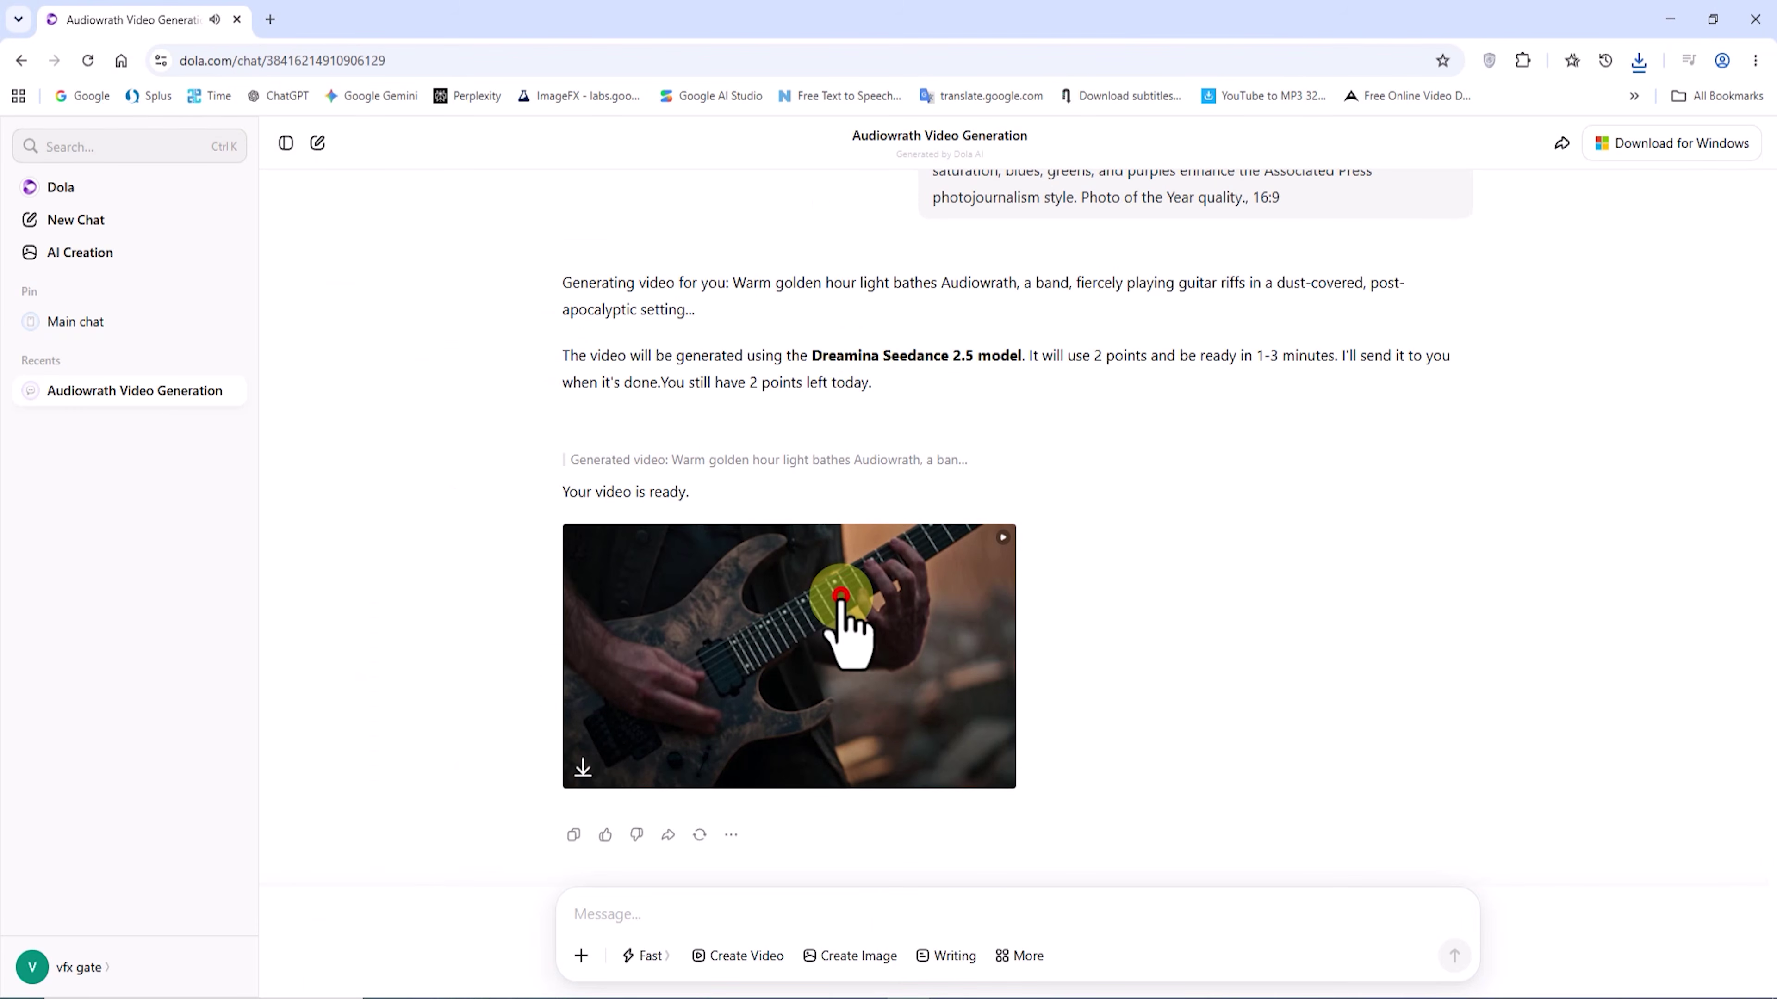
# Step: Play the generated Audiowrath guitar video and download it
pyautogui.click(840, 596)
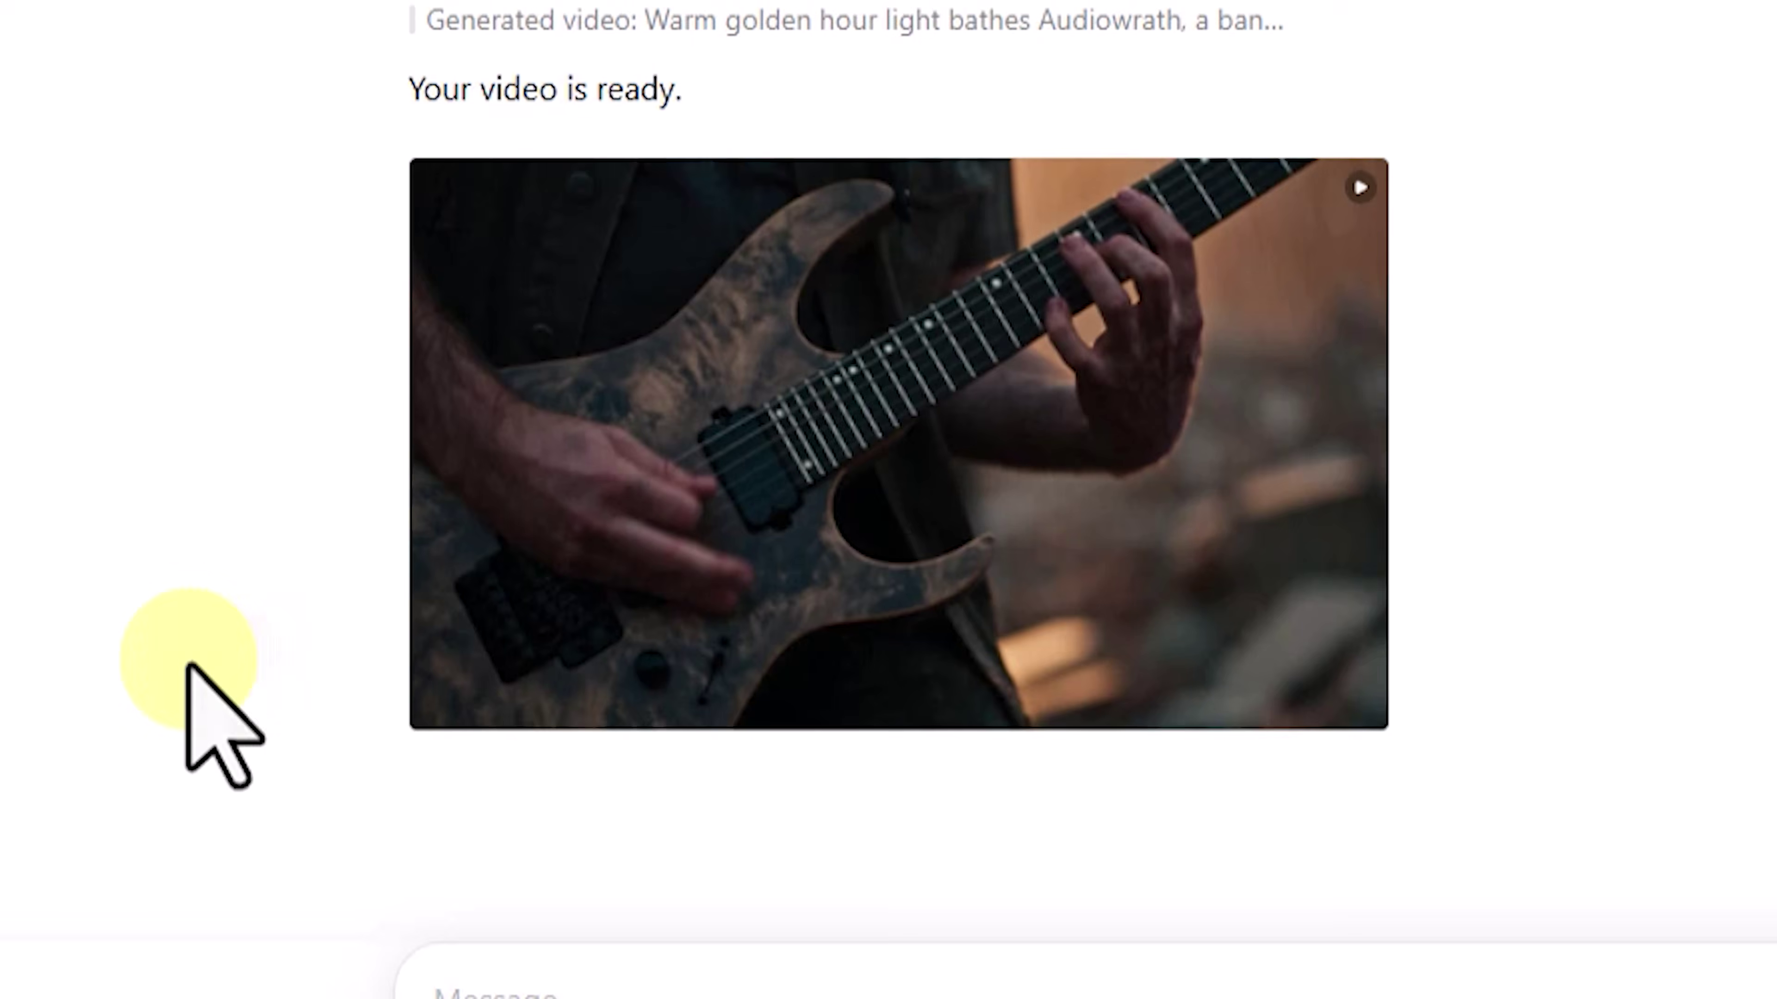
pyautogui.moveTo(523, 731)
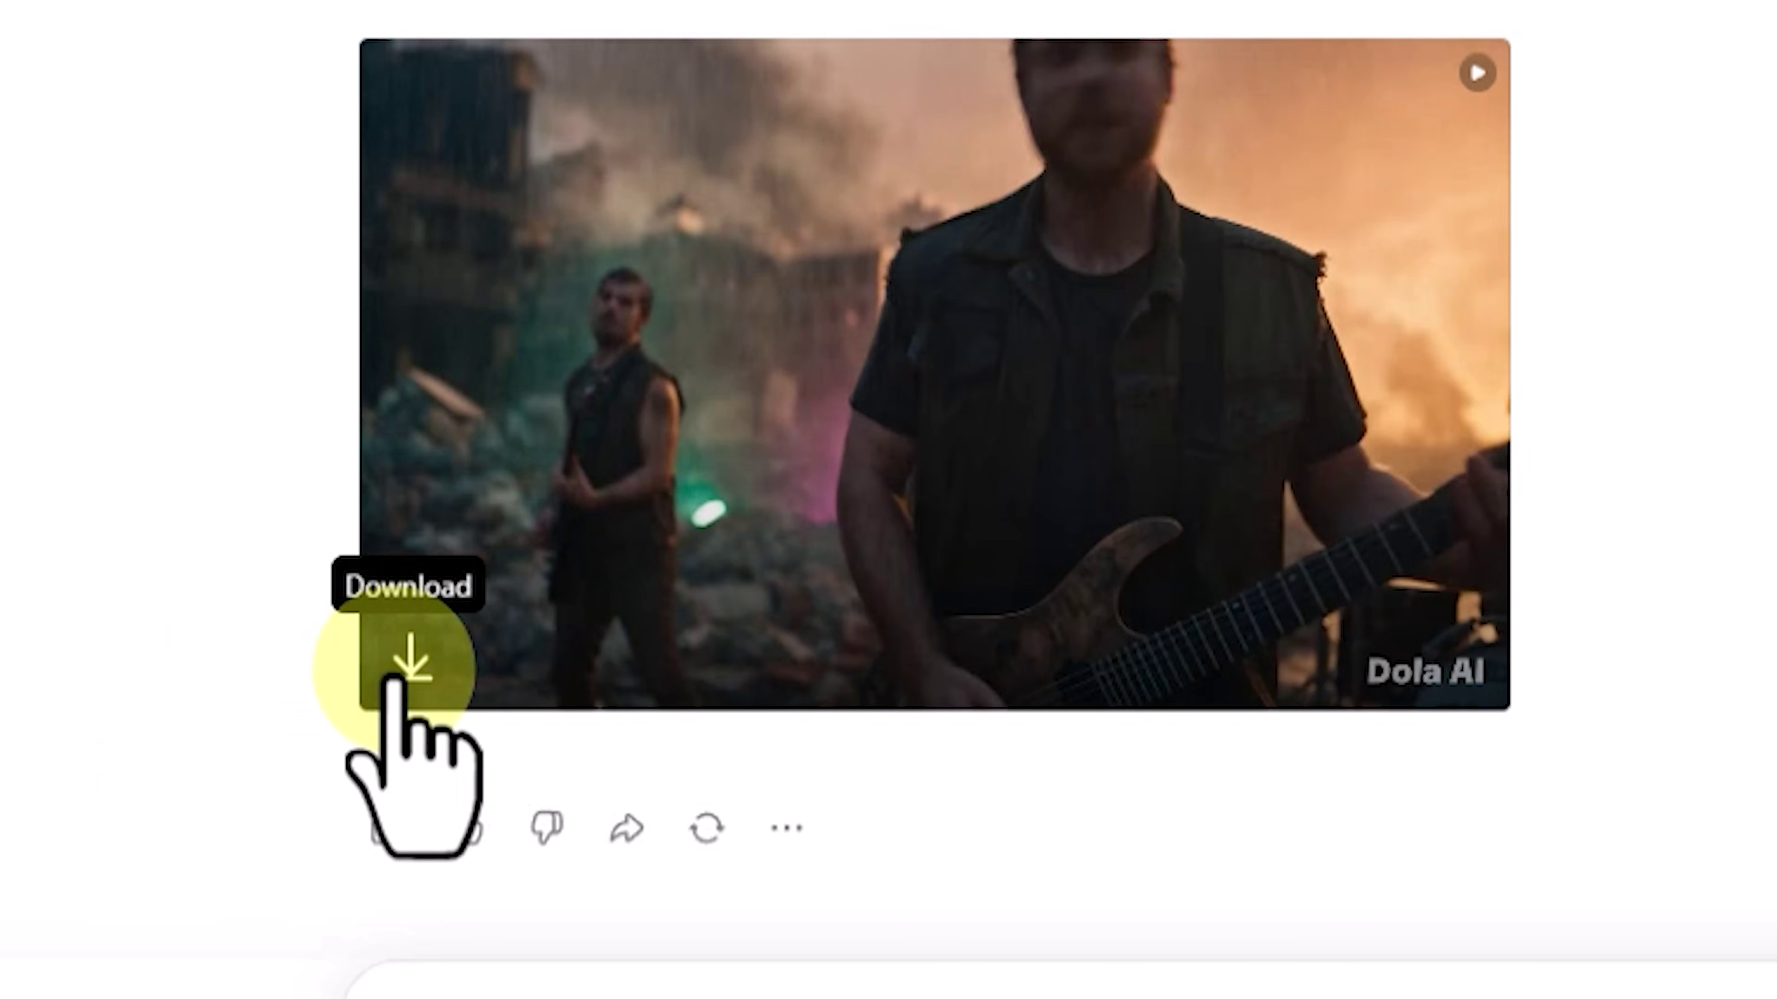
pyautogui.click(407, 650)
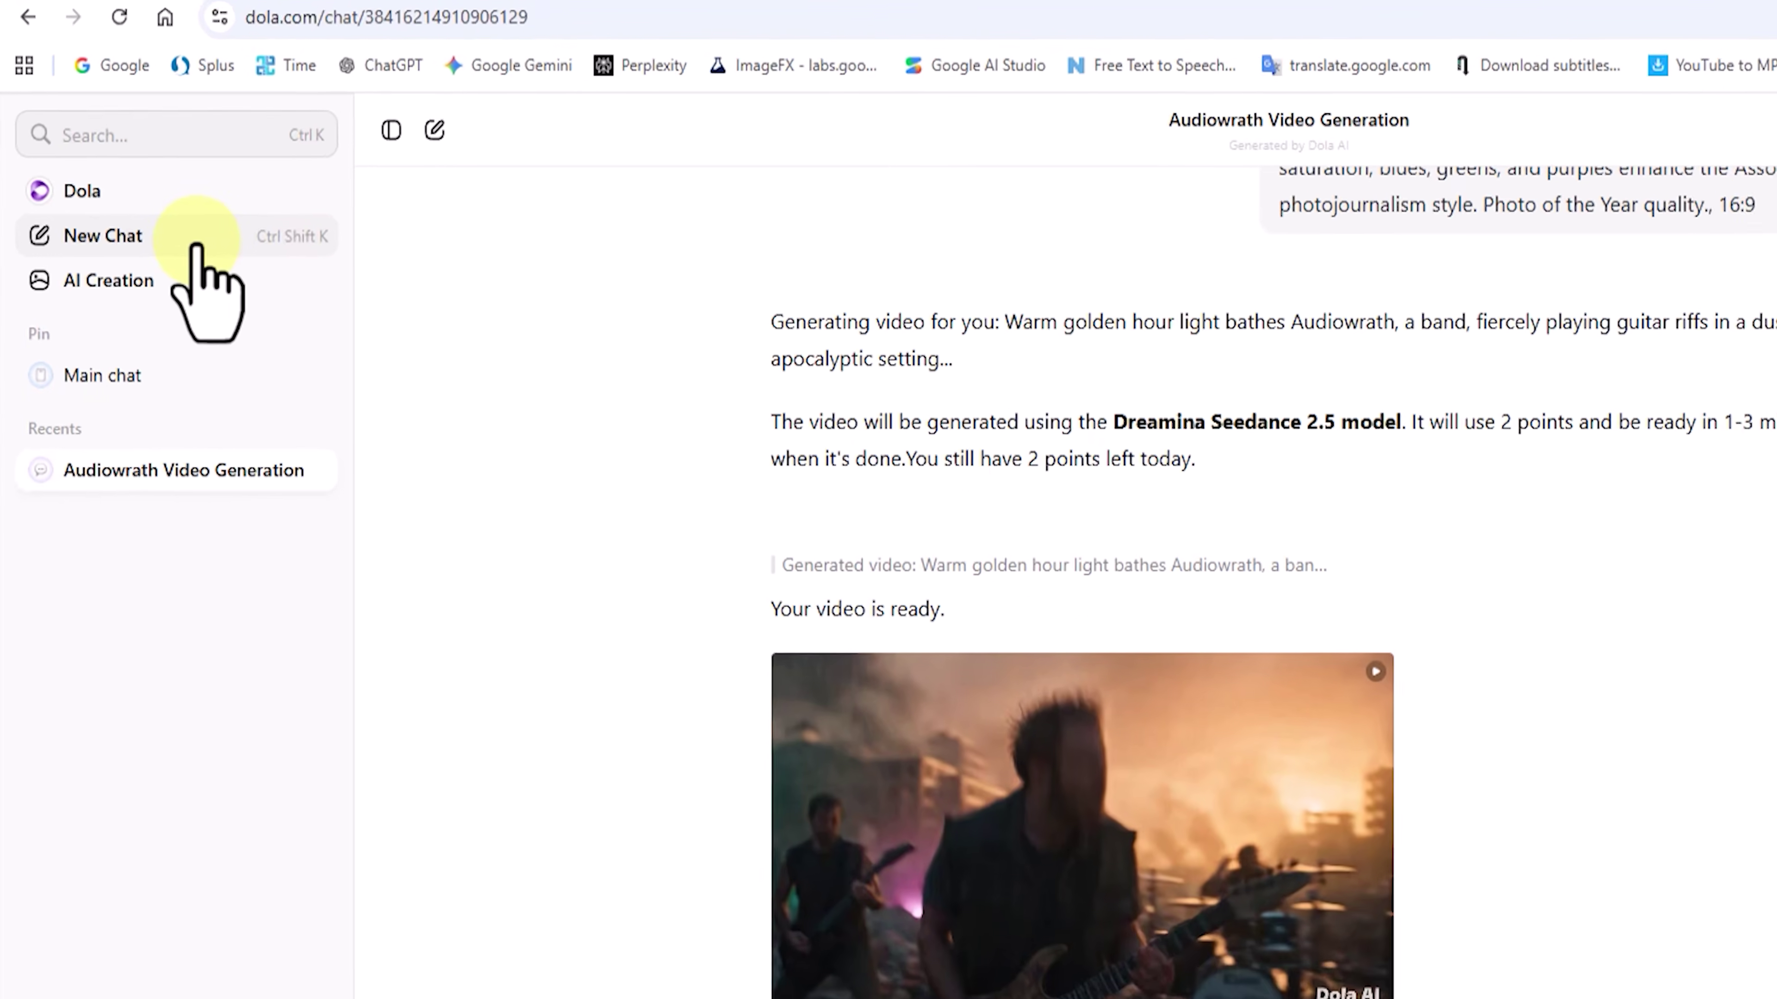
# Step: Start a new chat and set up video creation with Dreamina Seedance 2.5, 5s duration and 16:9 ratio
pyautogui.click(280, 255)
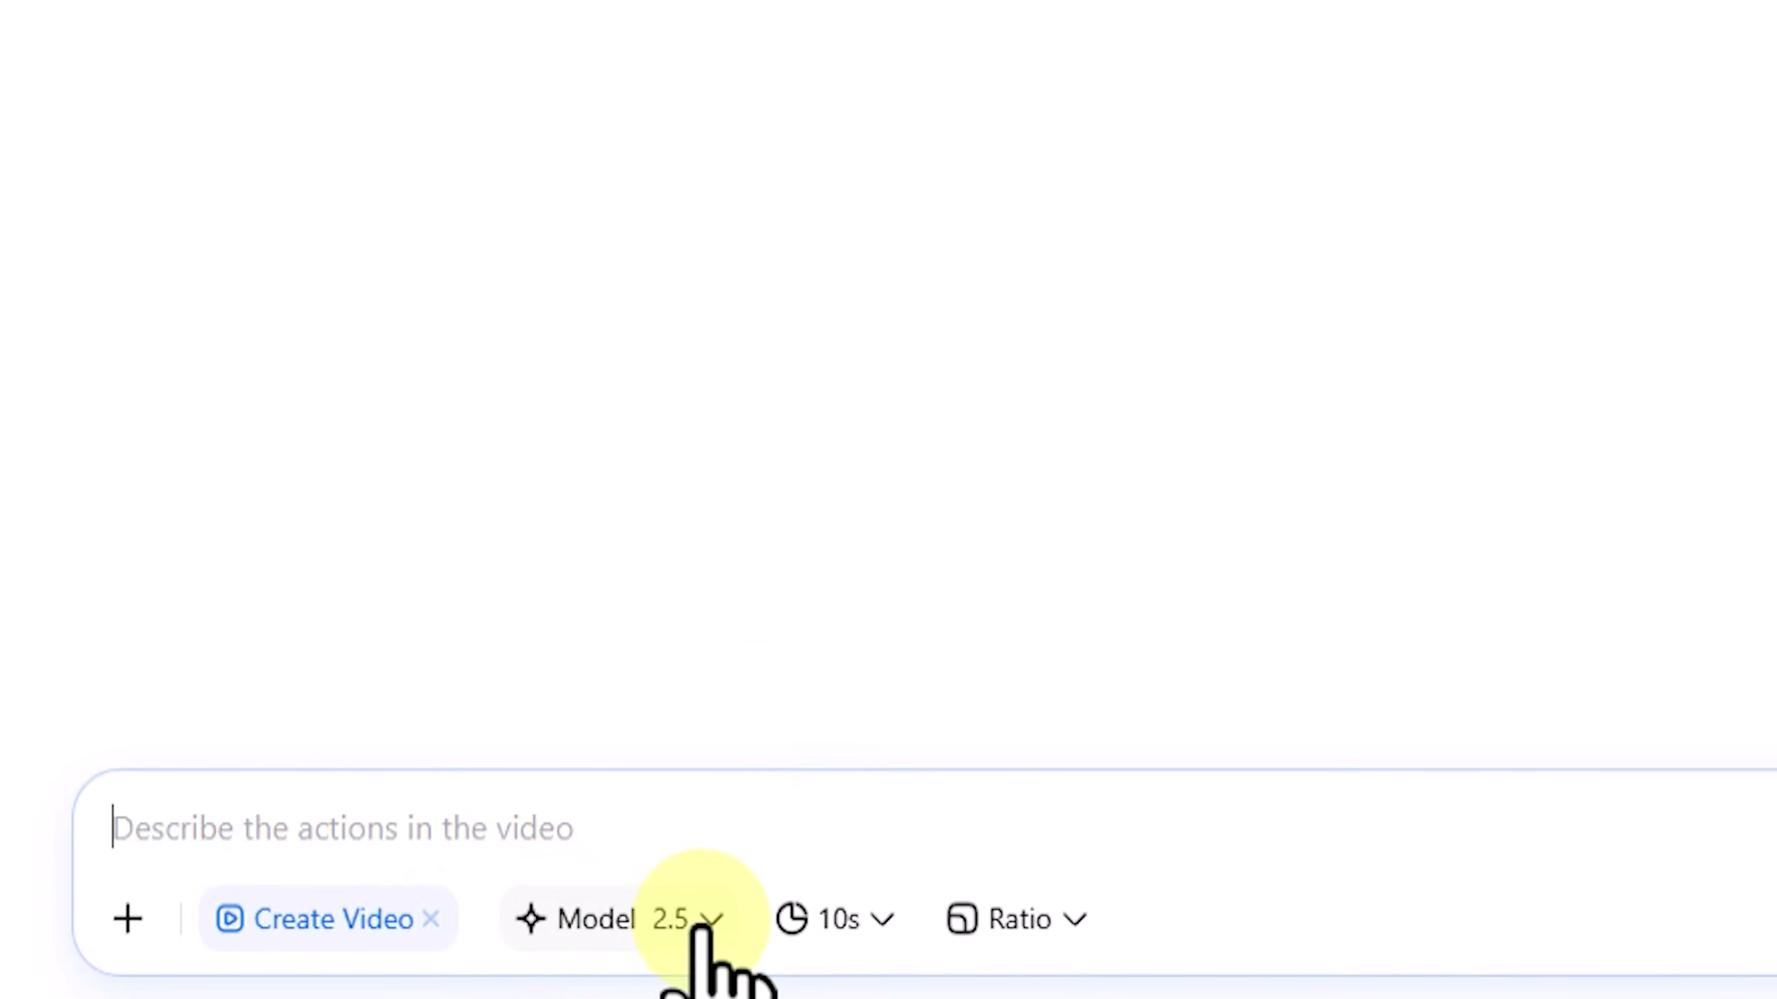
pyautogui.click(668, 925)
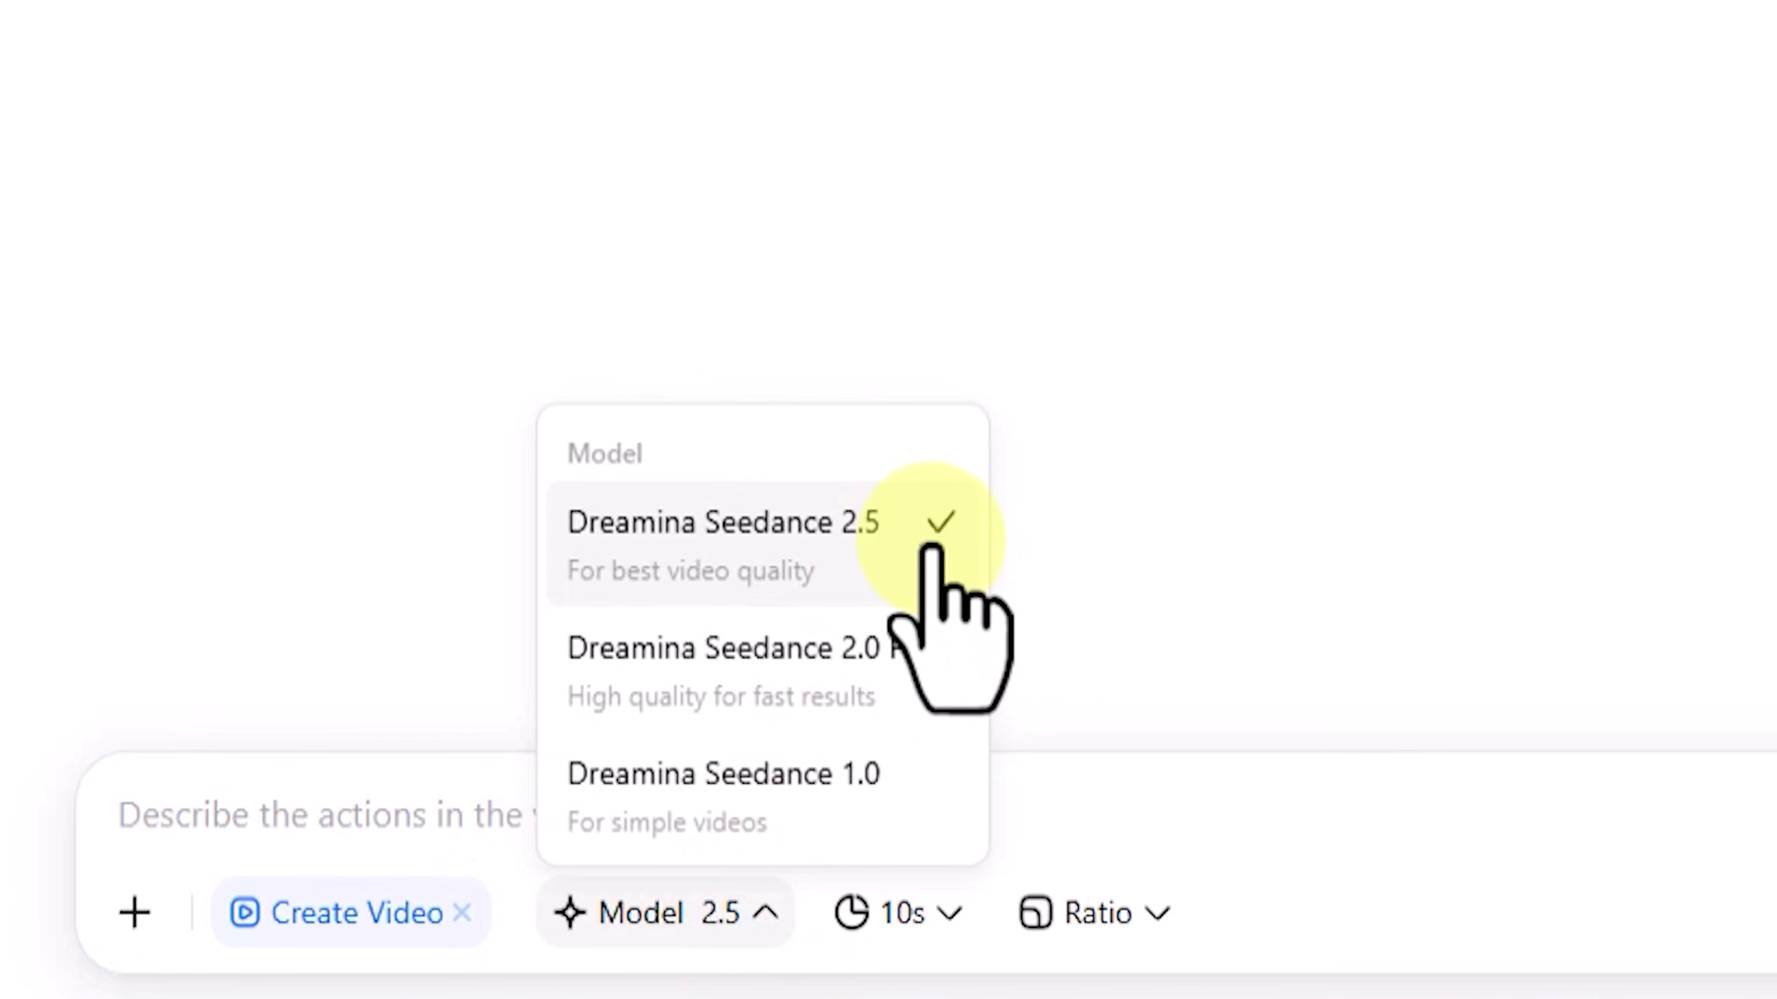
pyautogui.click(903, 552)
pyautogui.click(986, 907)
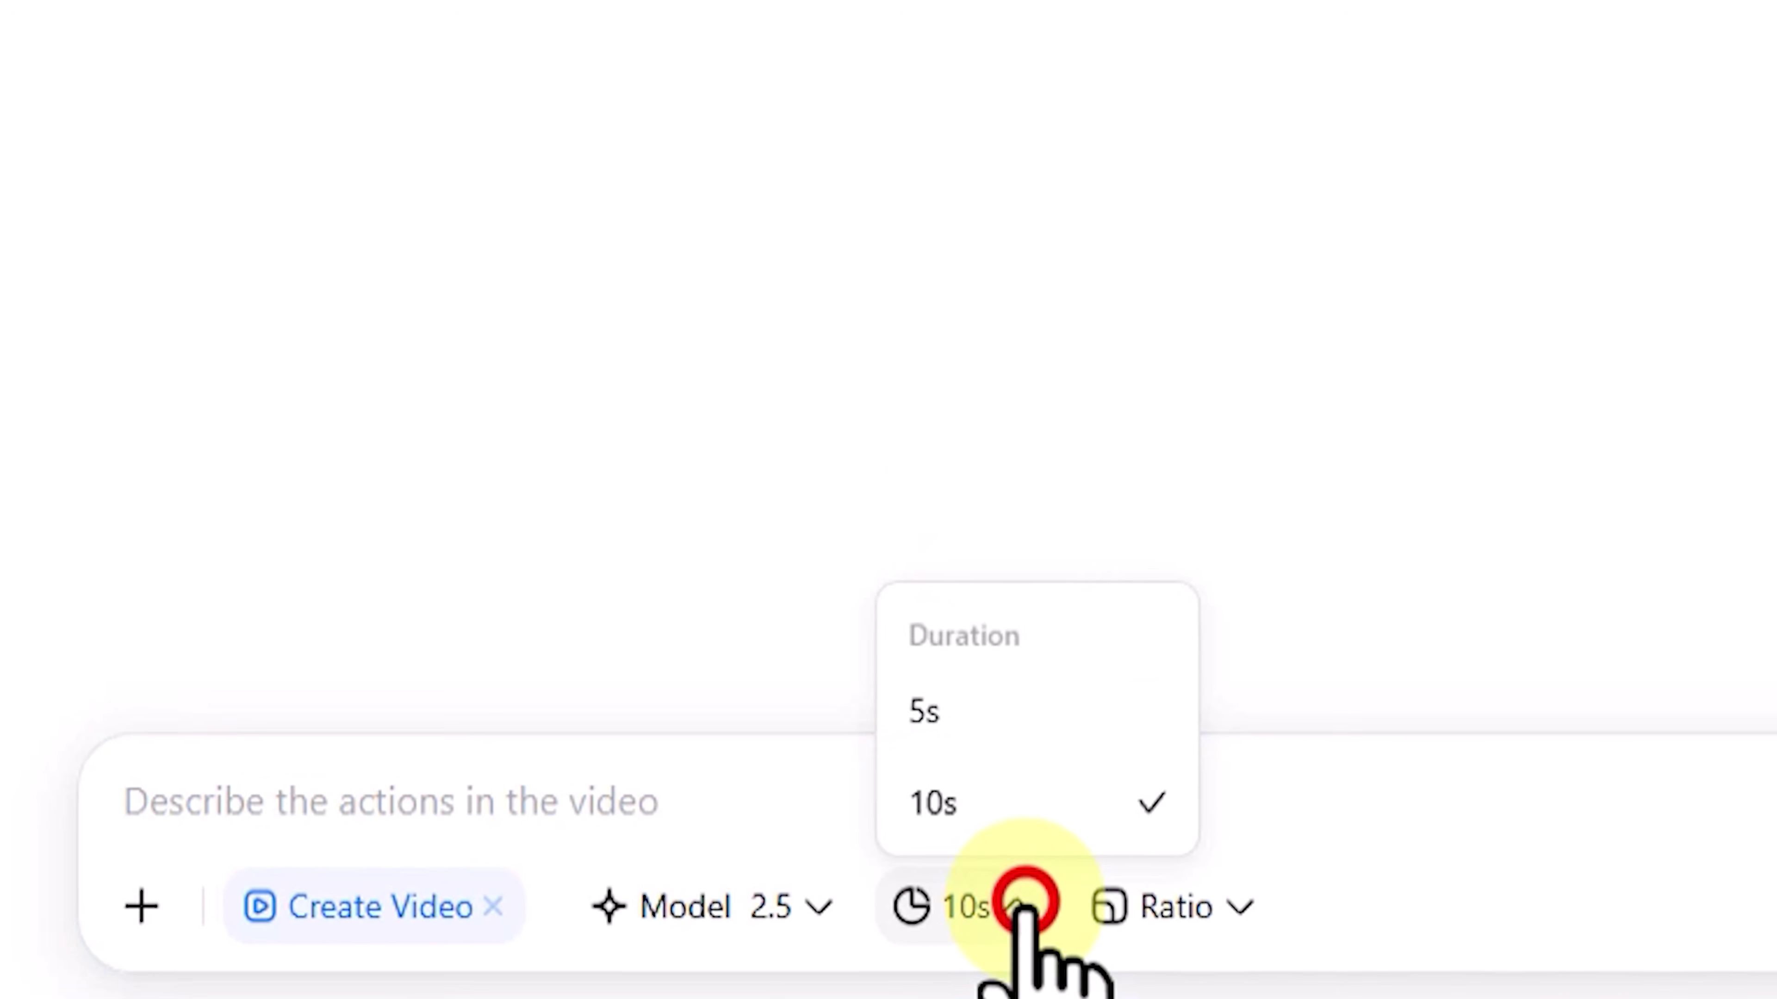
pyautogui.click(1189, 693)
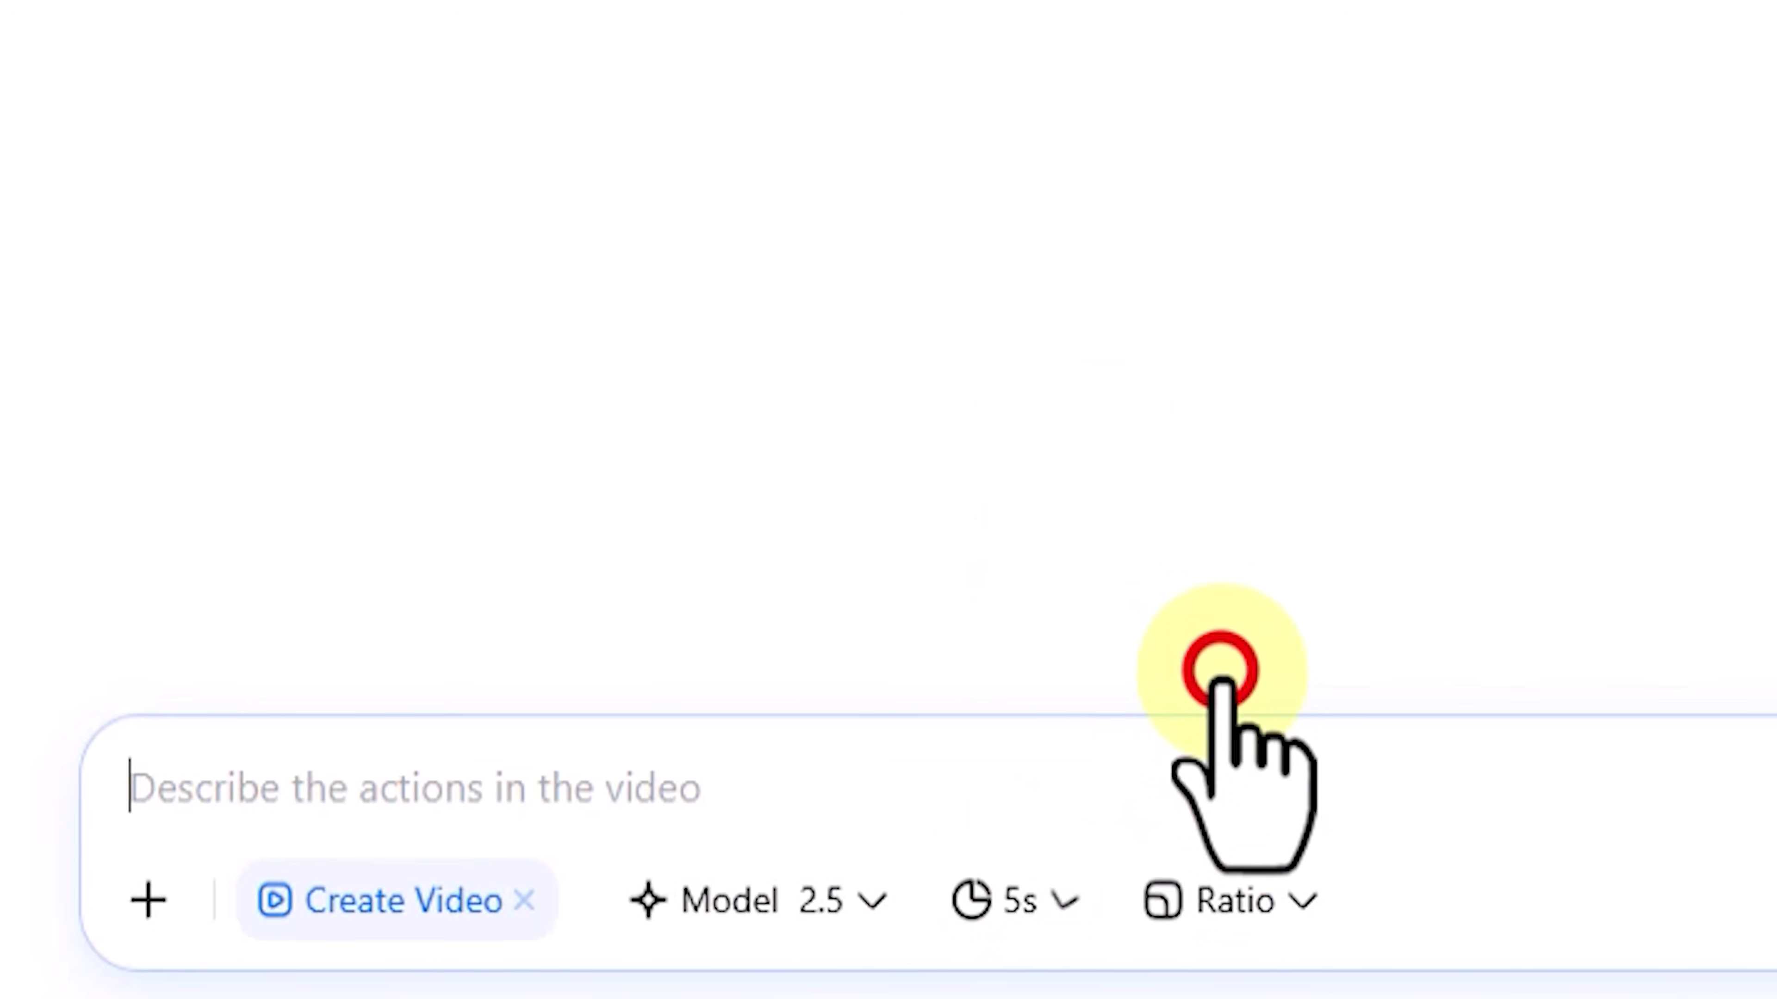
pyautogui.click(1285, 901)
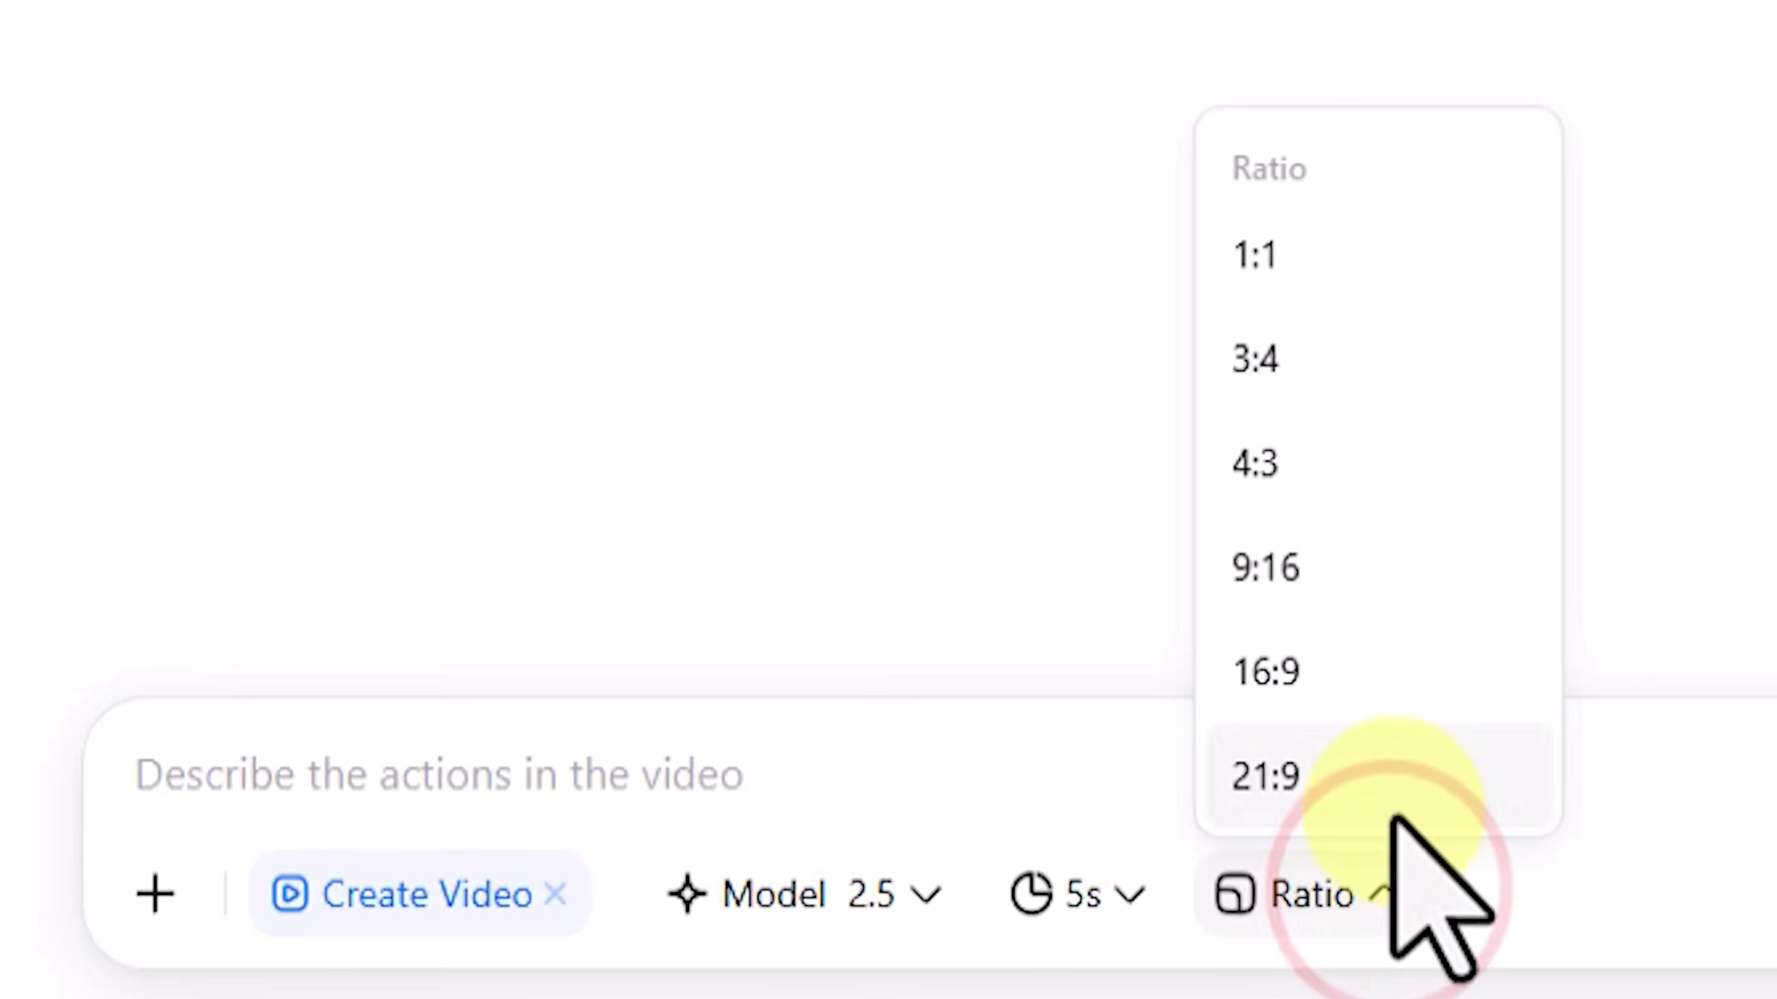
pyautogui.click(1402, 684)
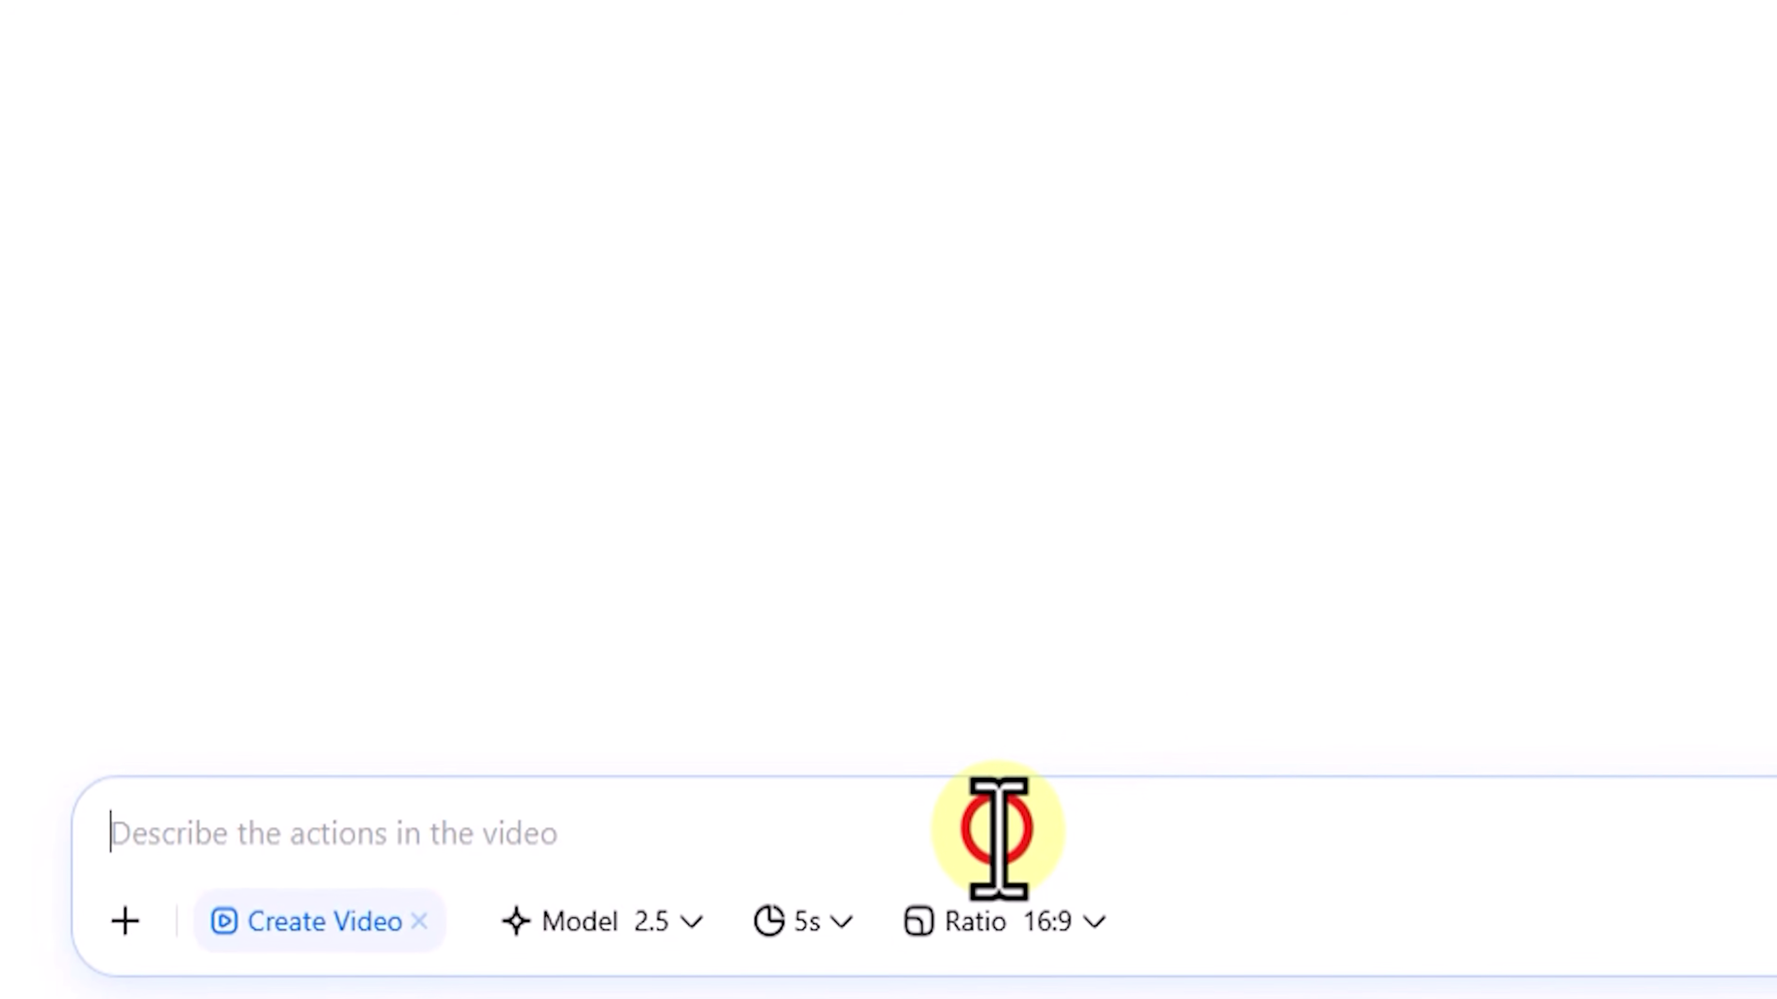
# Step: Paste the prompt about a cute futuristic chibi robot walking toward the camera on a mountain road and generate the video
pyautogui.click(911, 847)
pyautogui.hotkey('ctrl', 'v')
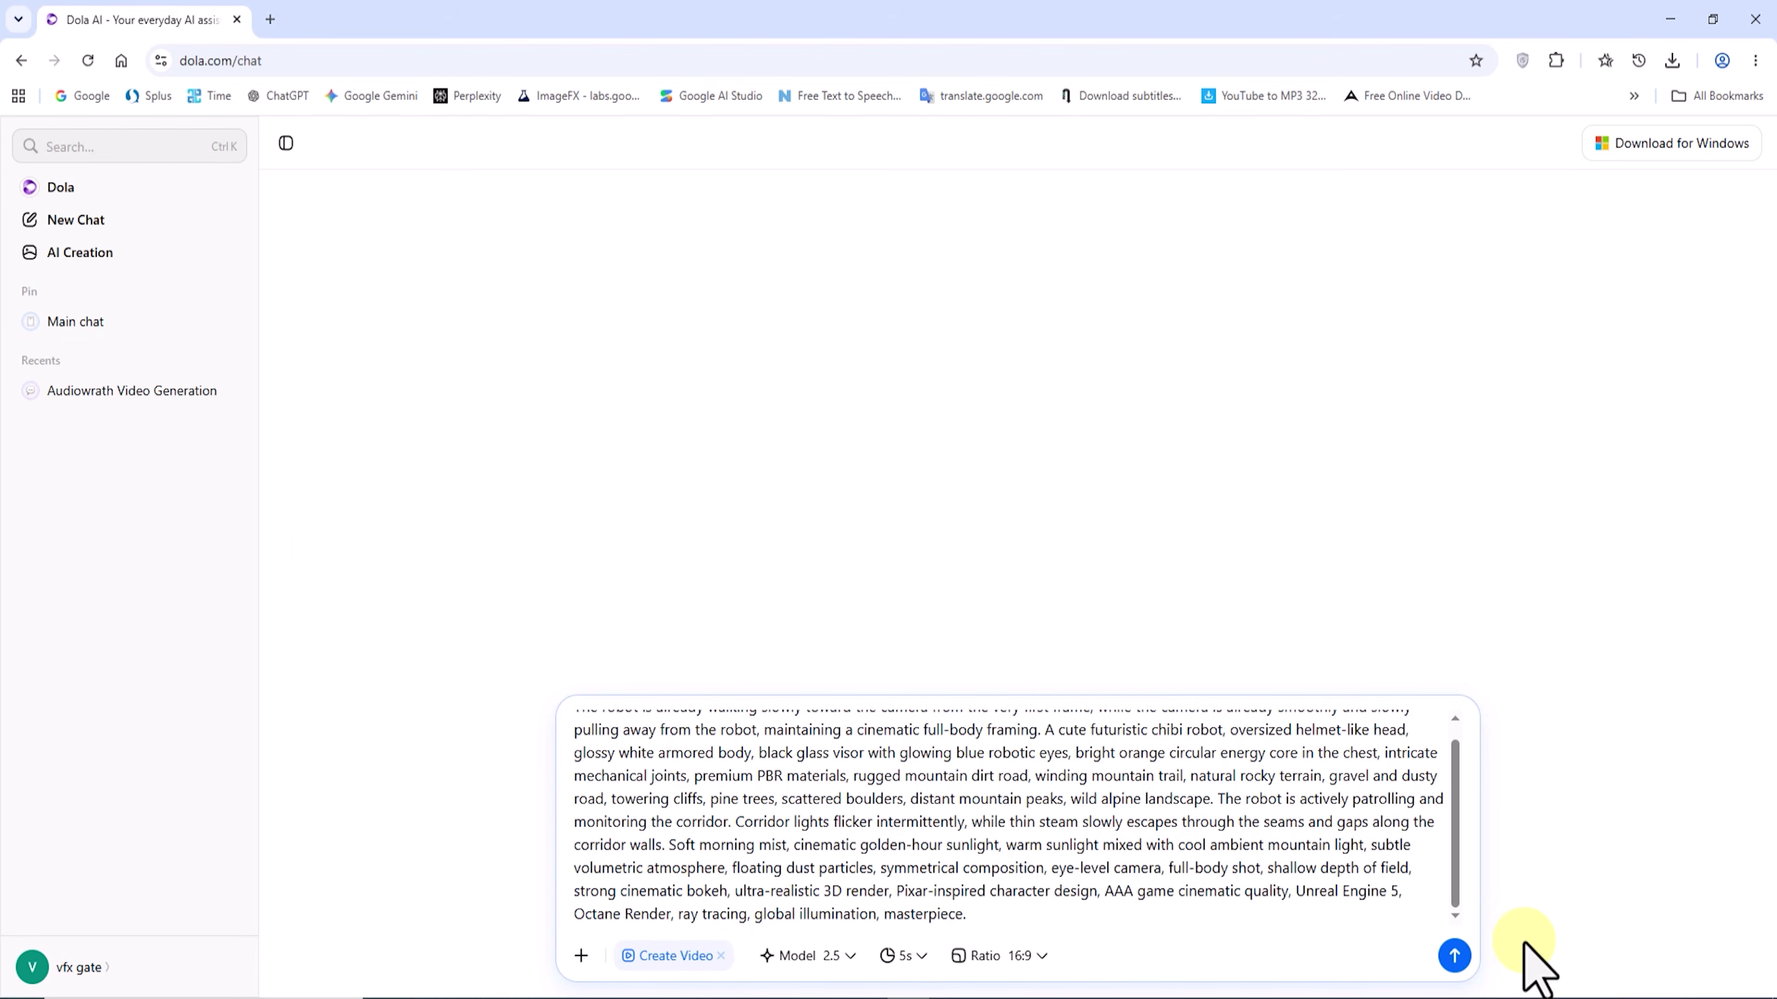
pyautogui.click(1455, 955)
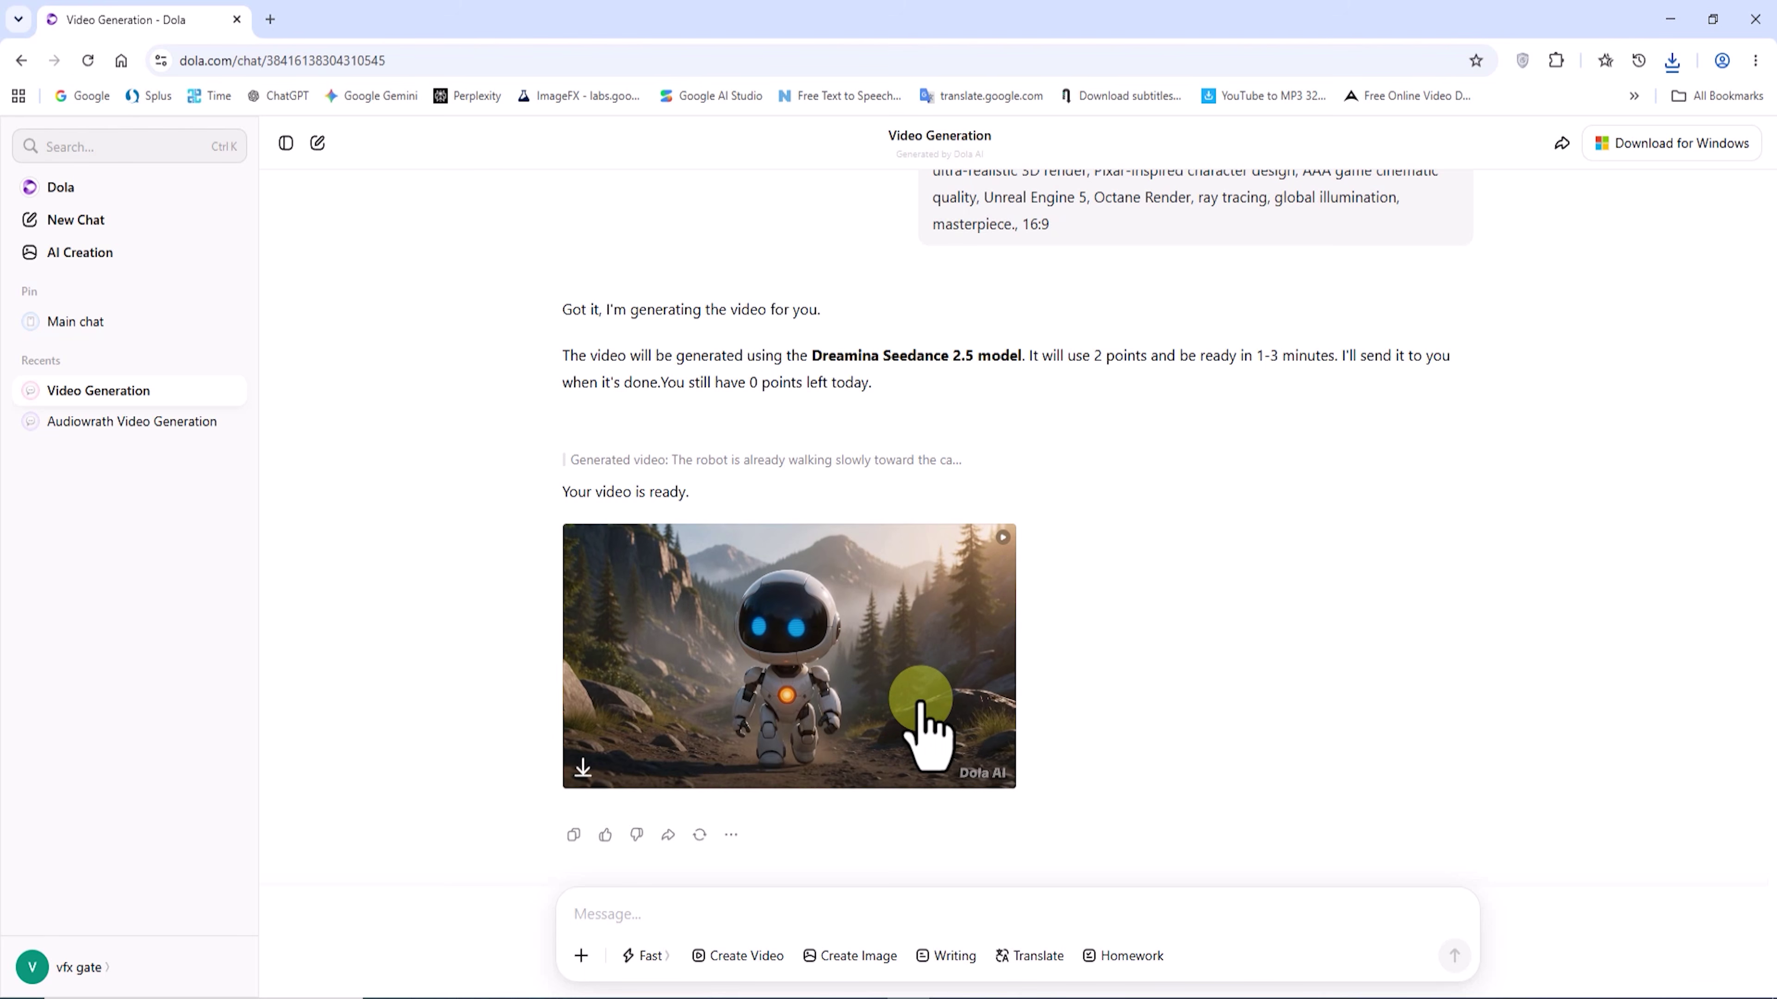
# Step: Play the generated robot video and download it
pyautogui.click(920, 700)
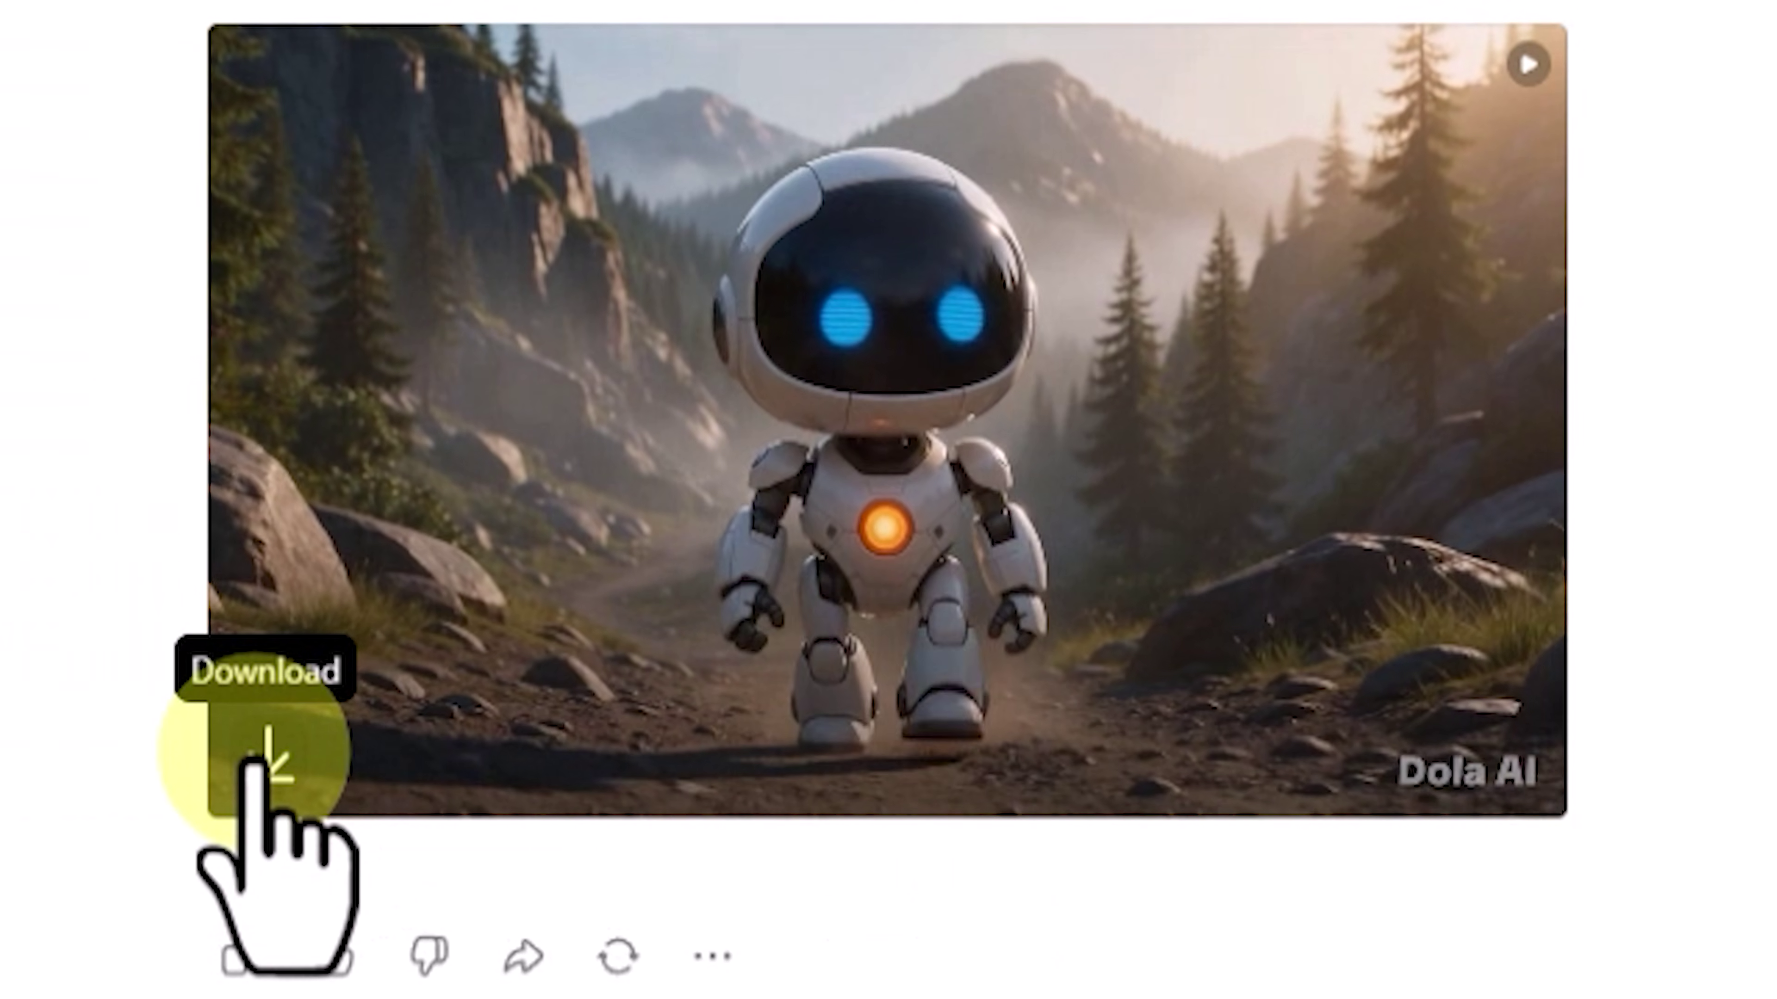
pyautogui.click(264, 756)
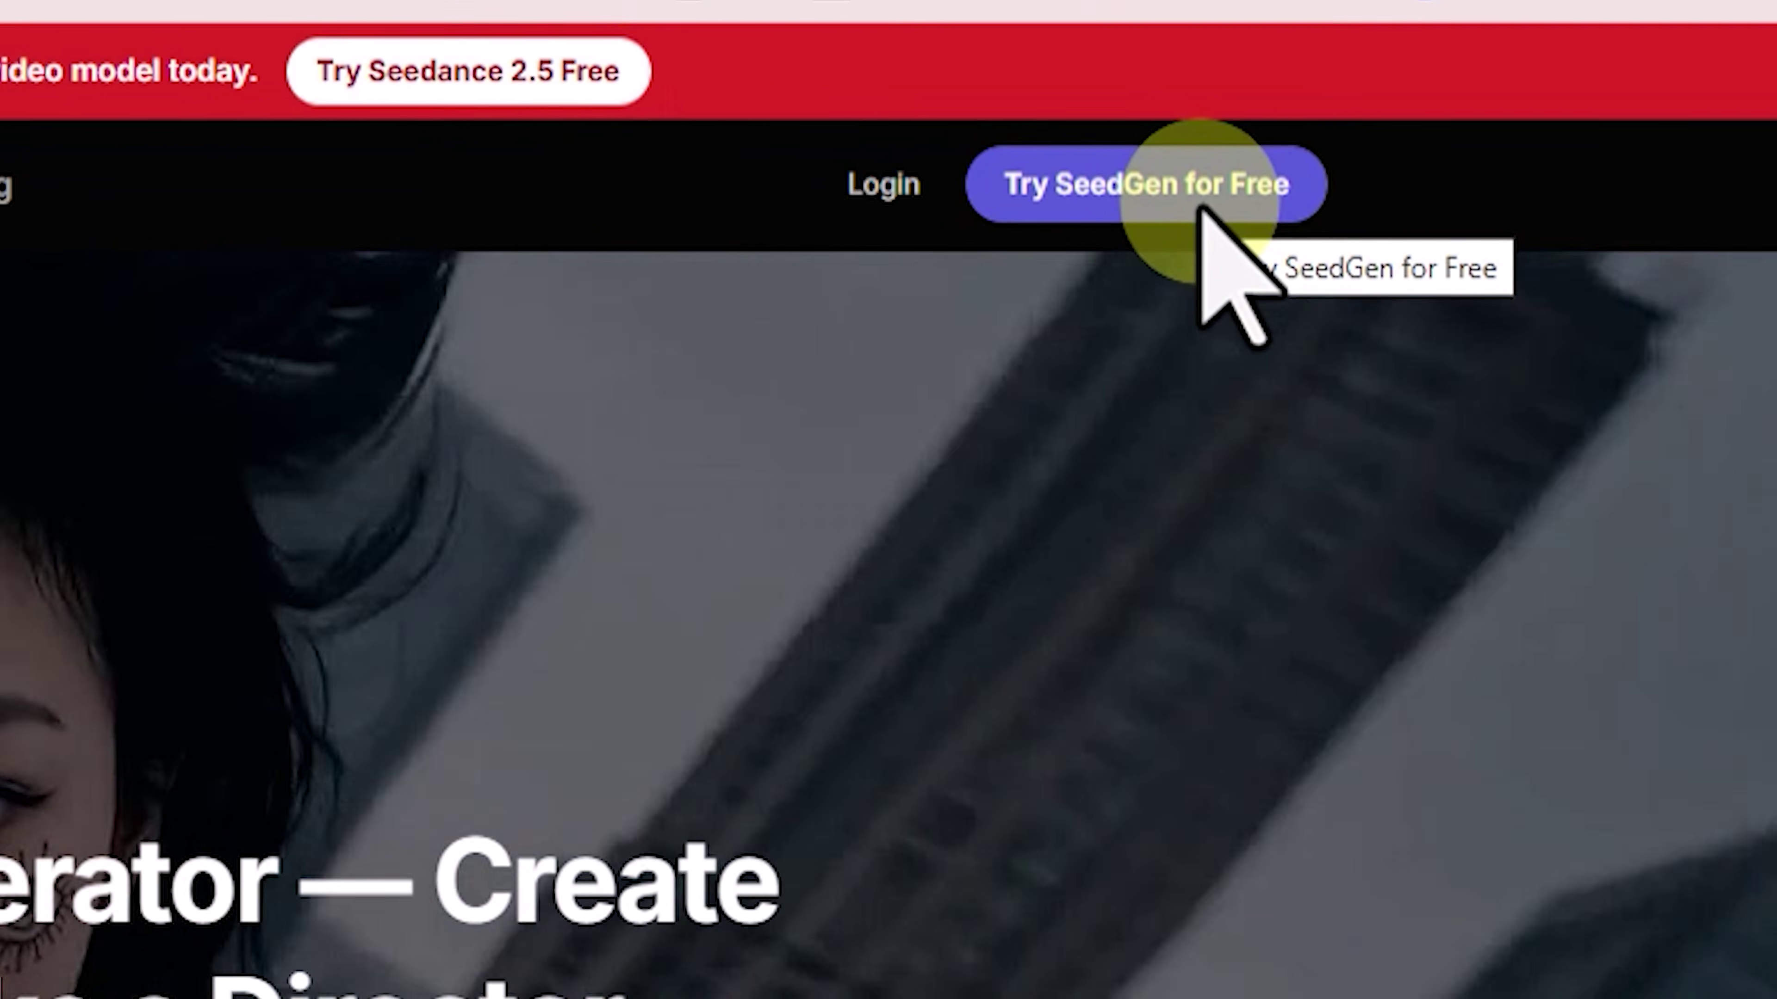
# Step: Sign up for SeedGen's free trial with a Google account and open the account's credits
pyautogui.click(1199, 205)
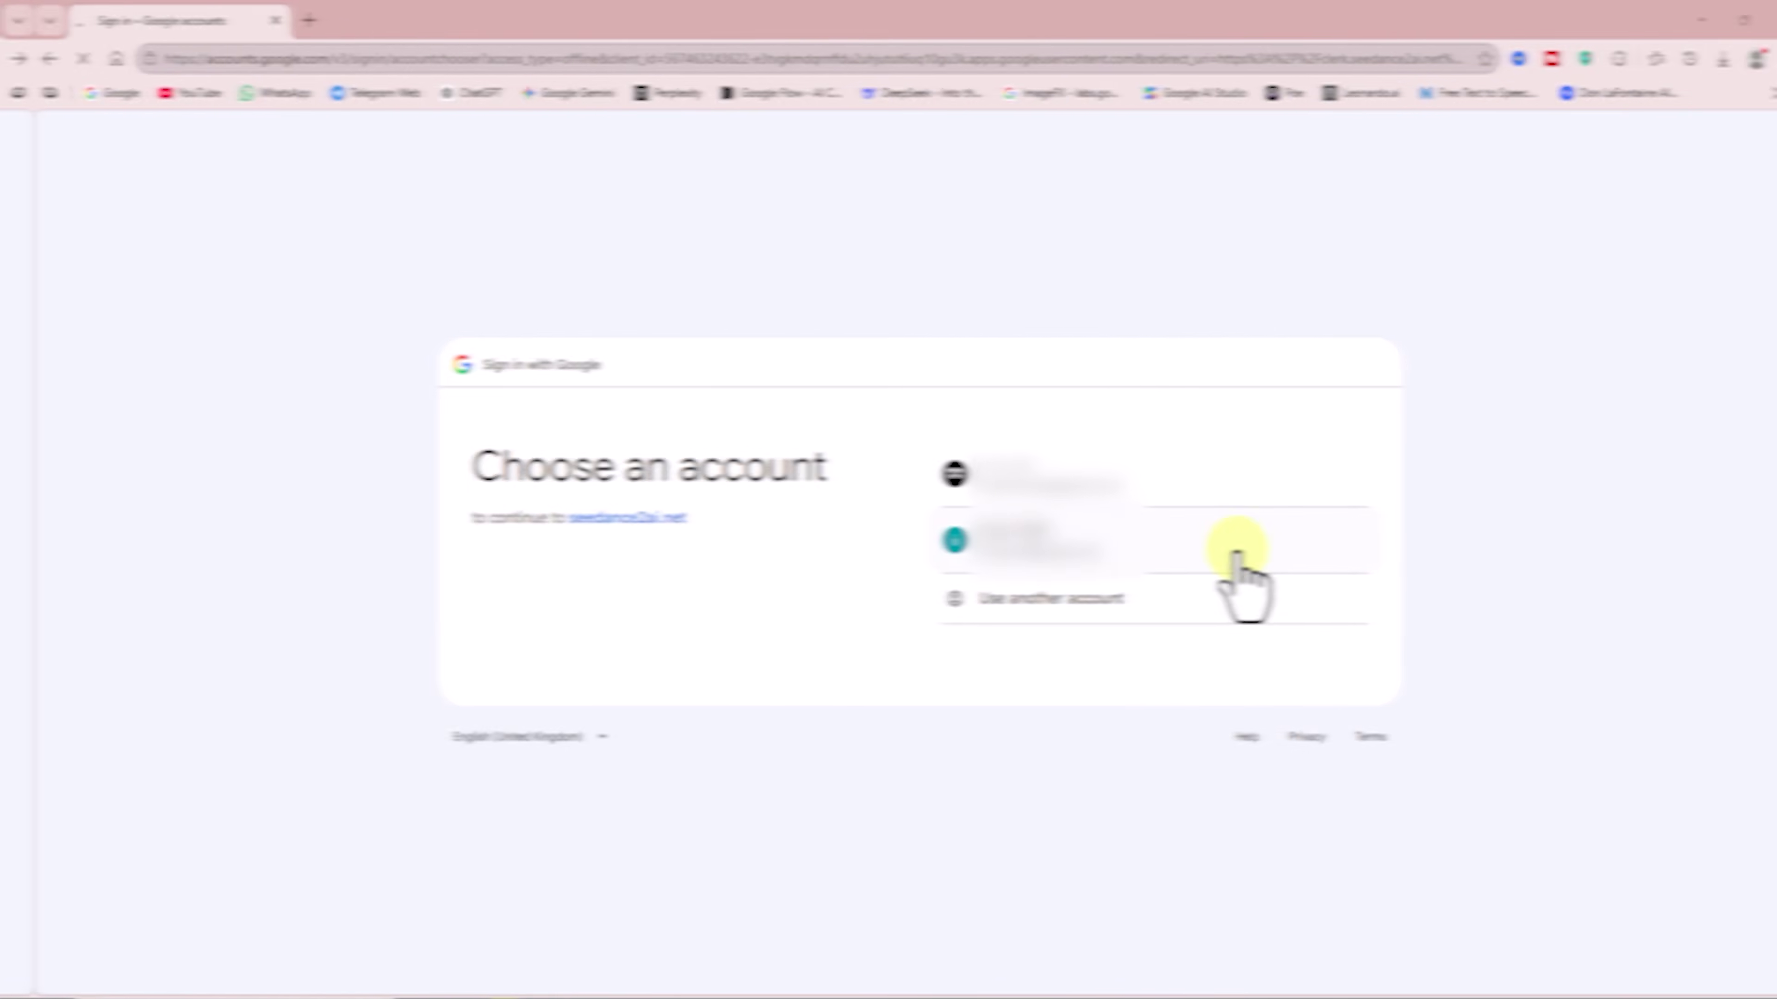
pyautogui.click(1196, 539)
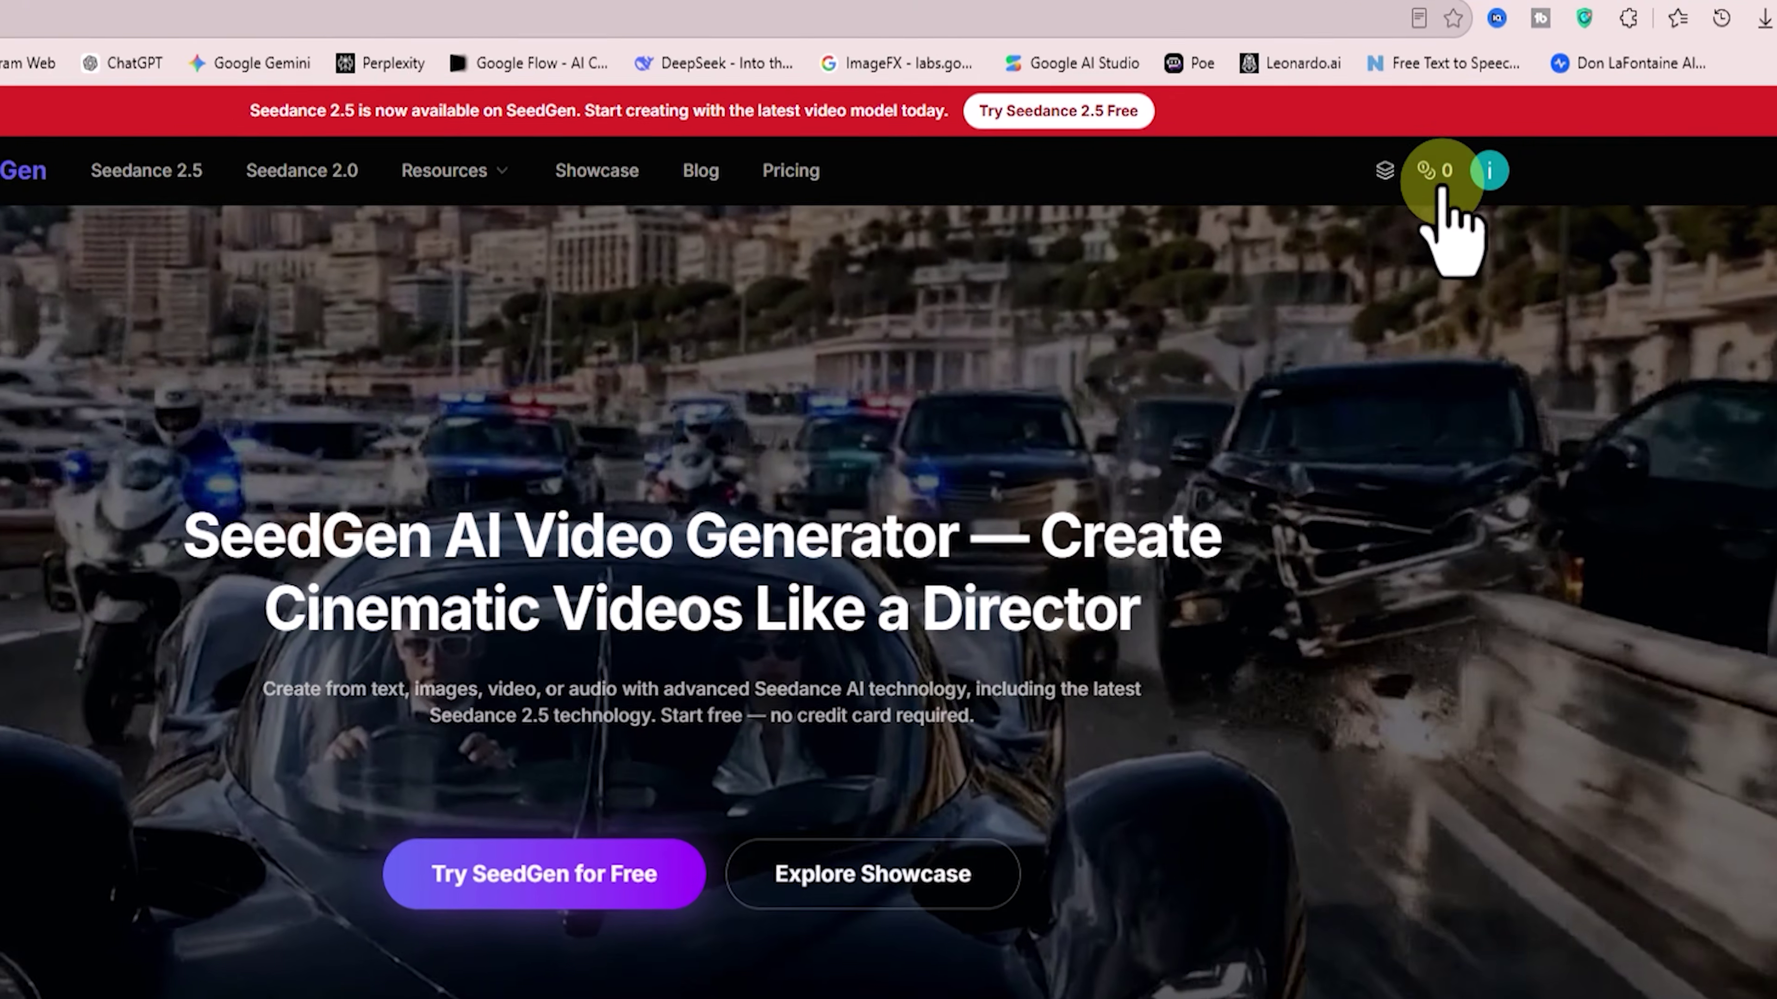
pyautogui.click(1435, 174)
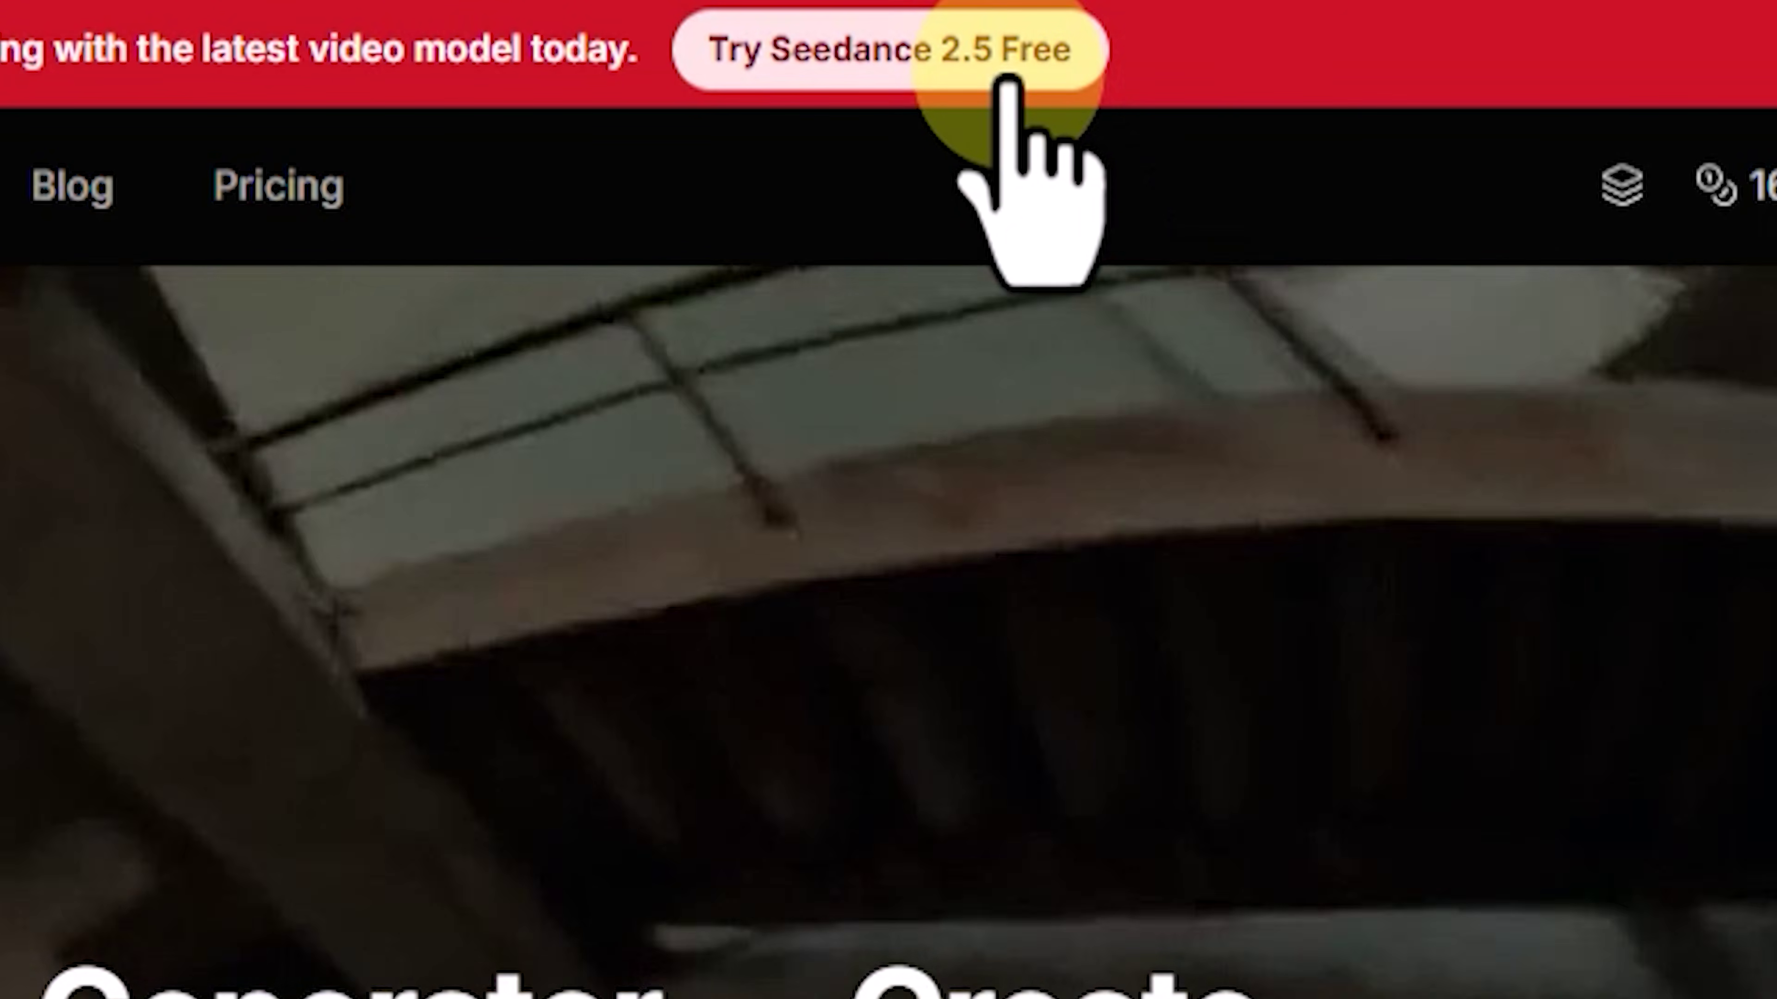
# Step: Open SeedGen's free Seedance 2.5 video generator, switch it to Text to Video and review its settings
pyautogui.click(1008, 82)
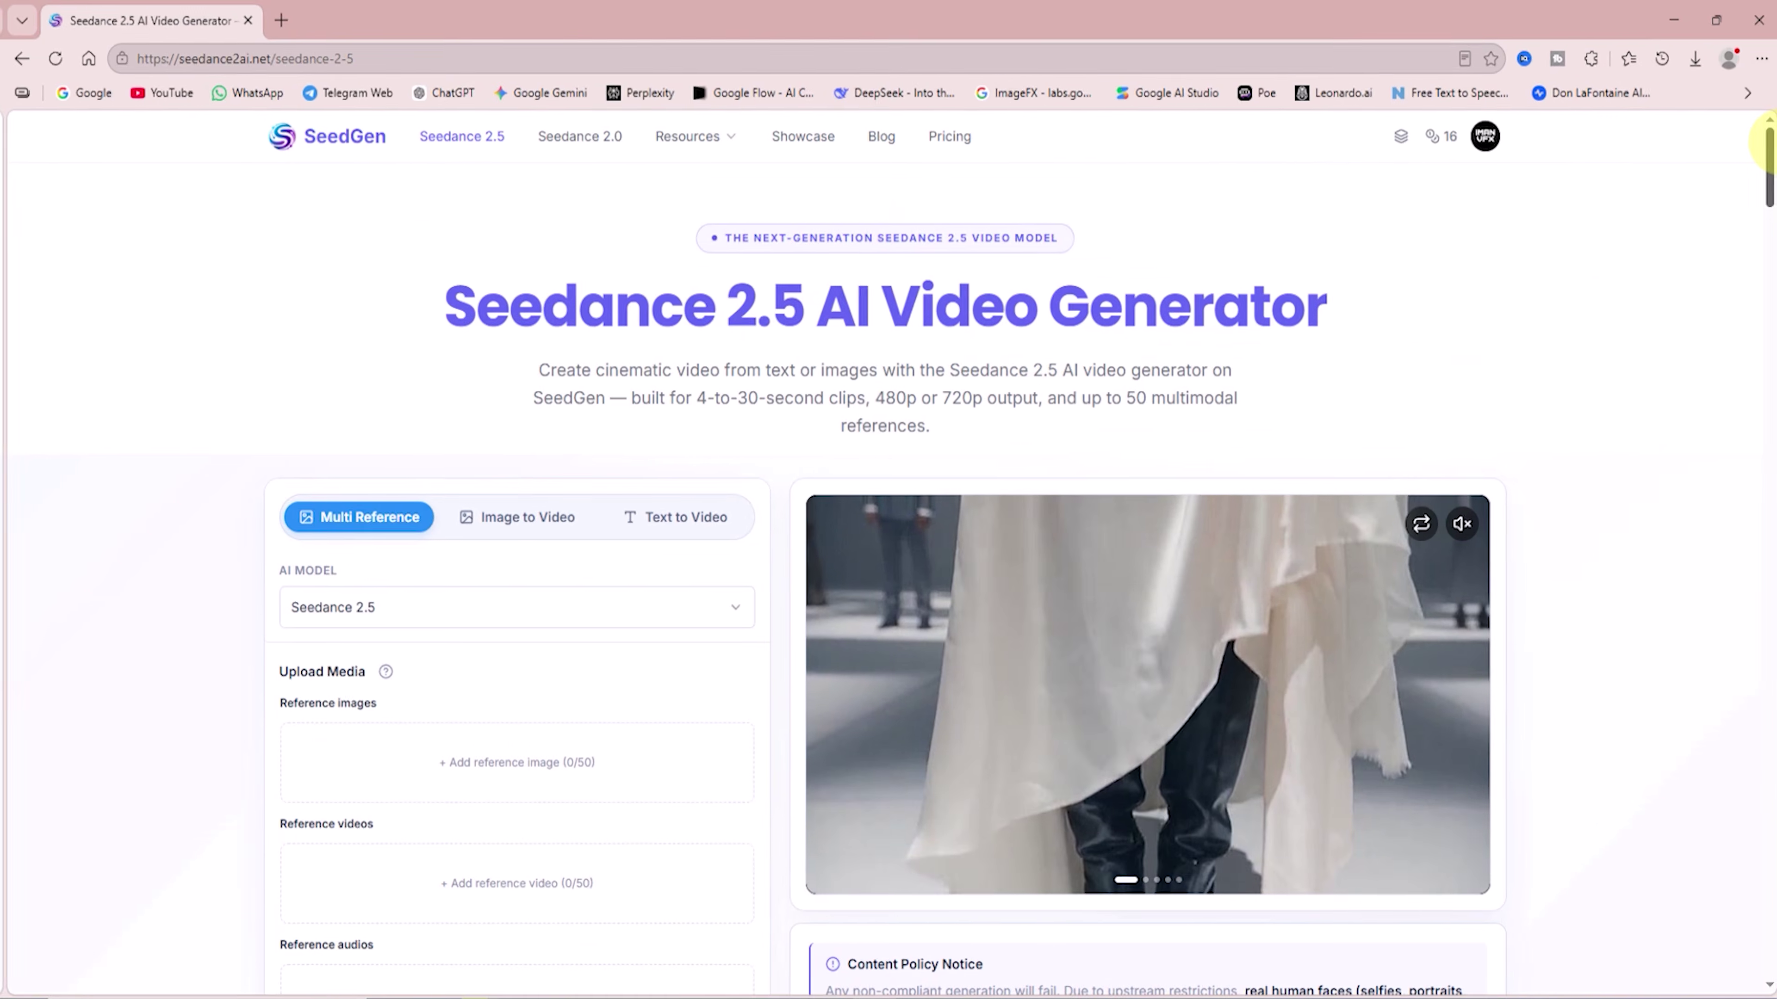
pyautogui.scroll(-5, 1764, 203)
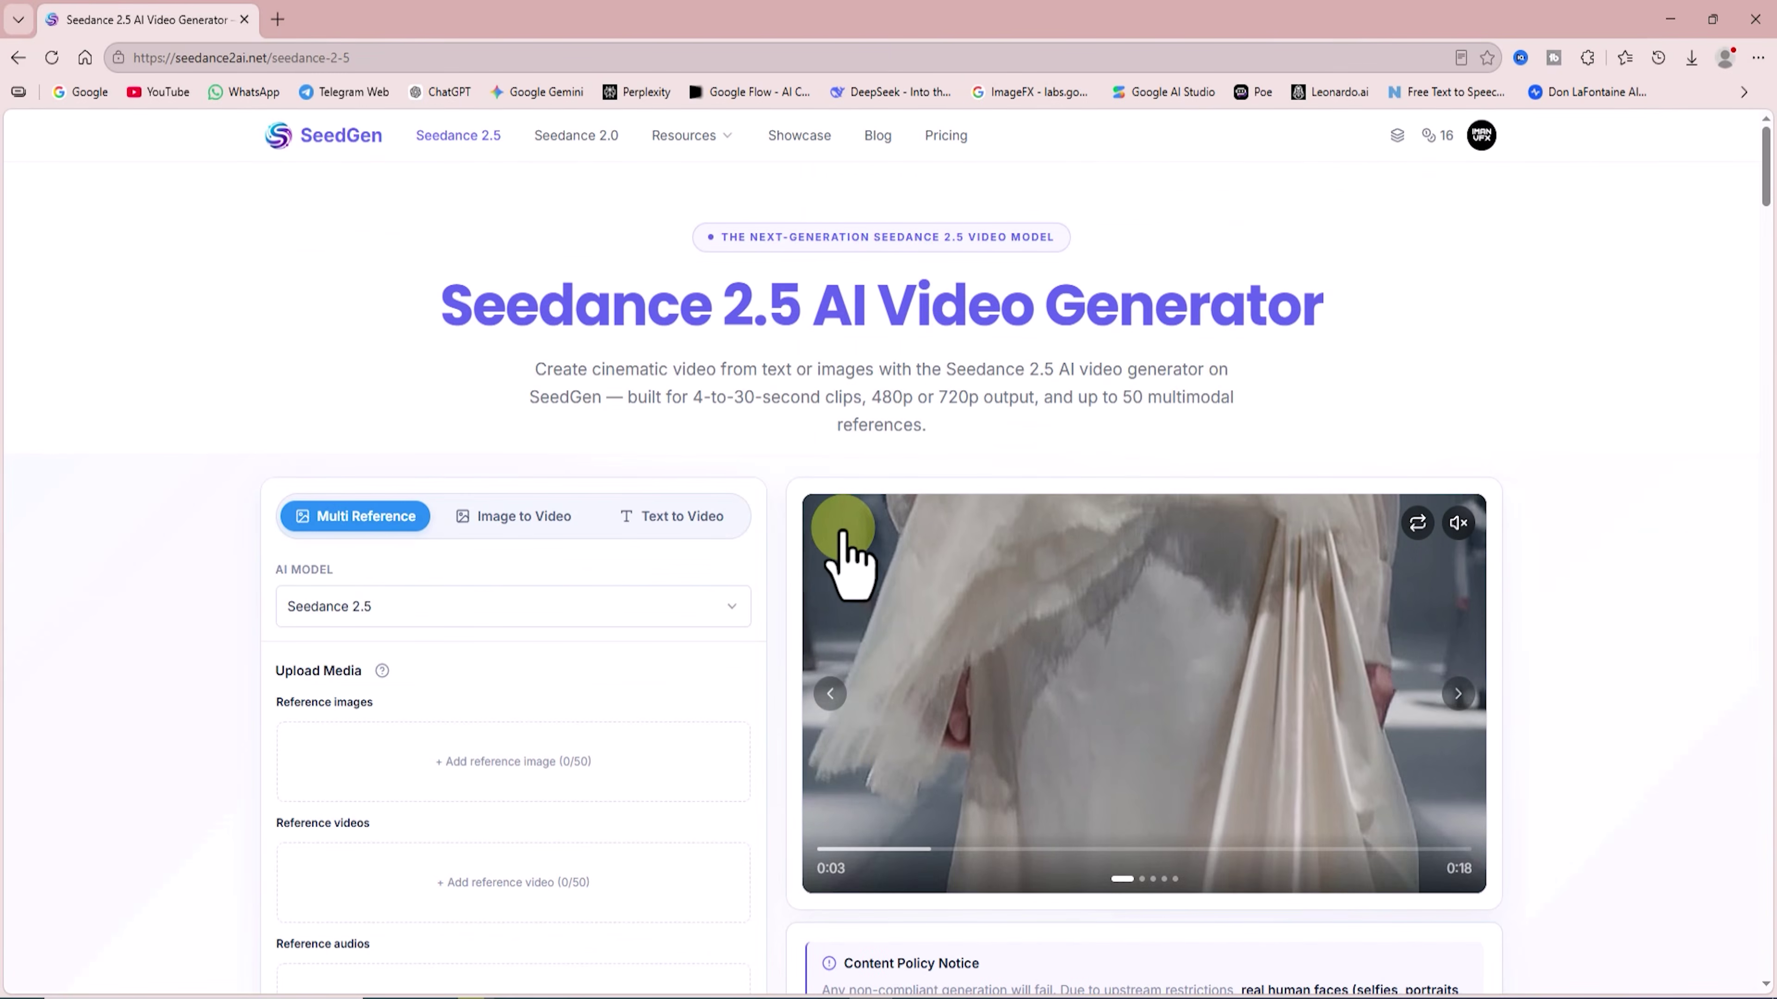
pyautogui.click(709, 516)
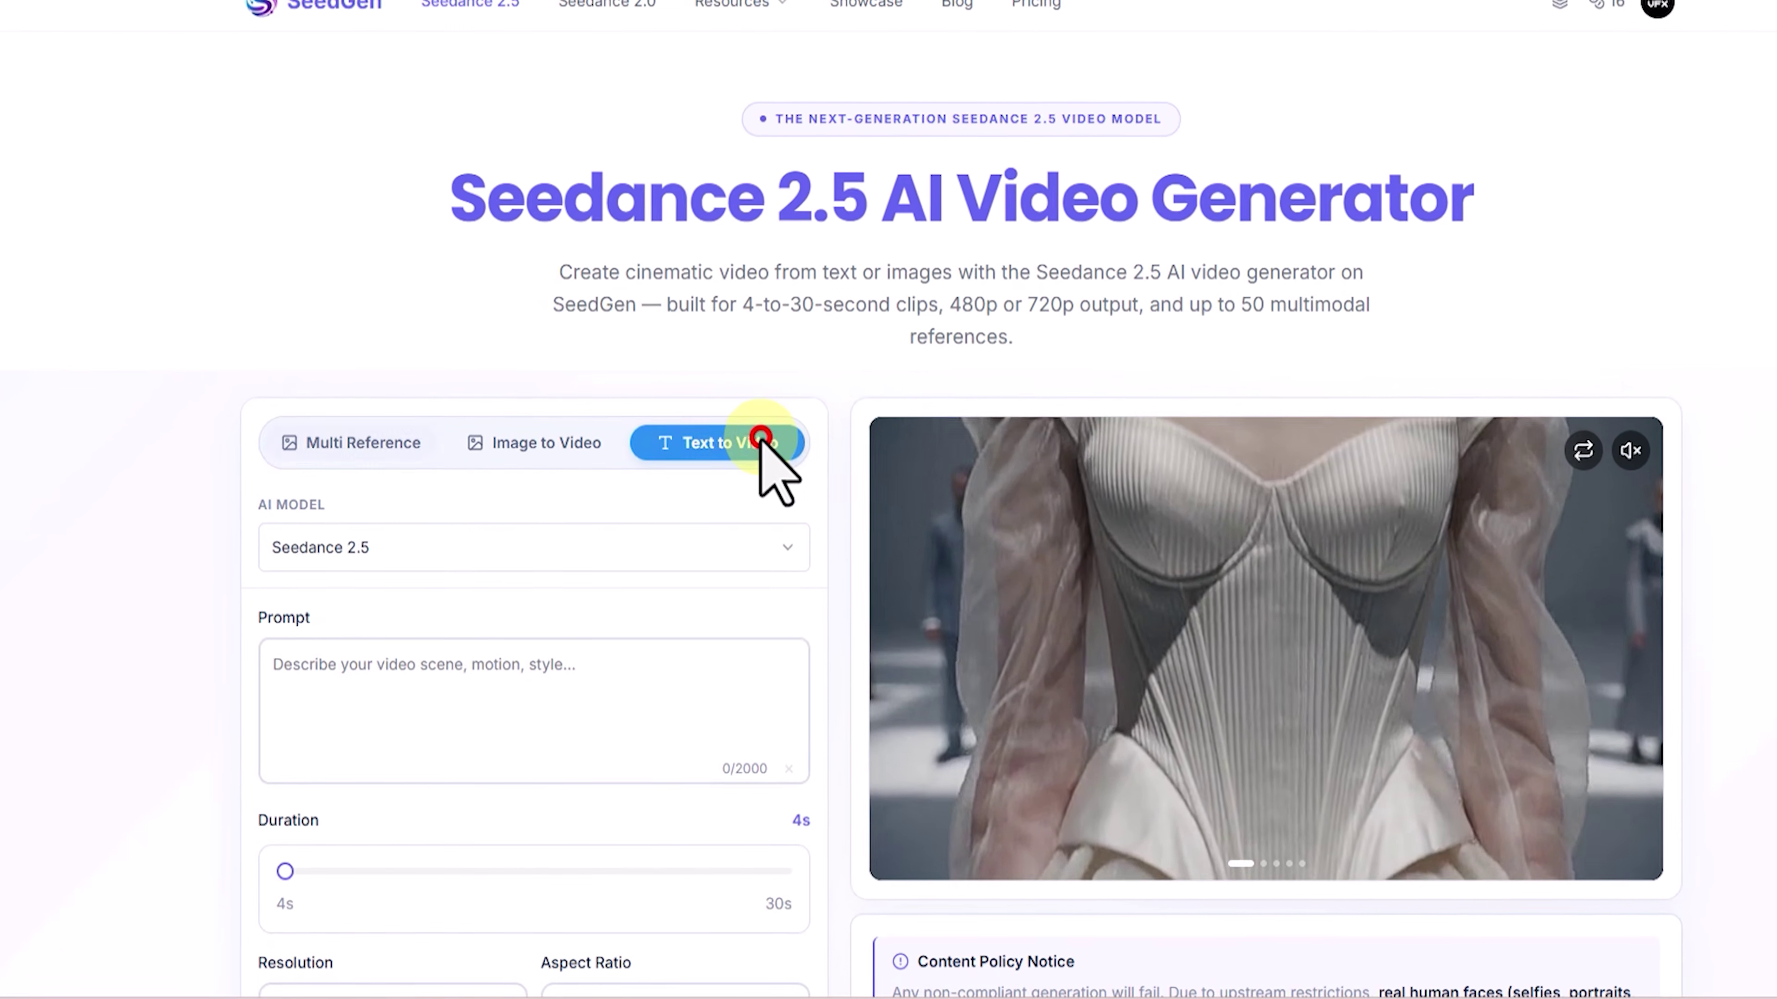
pyautogui.scroll(-5, 171, 505)
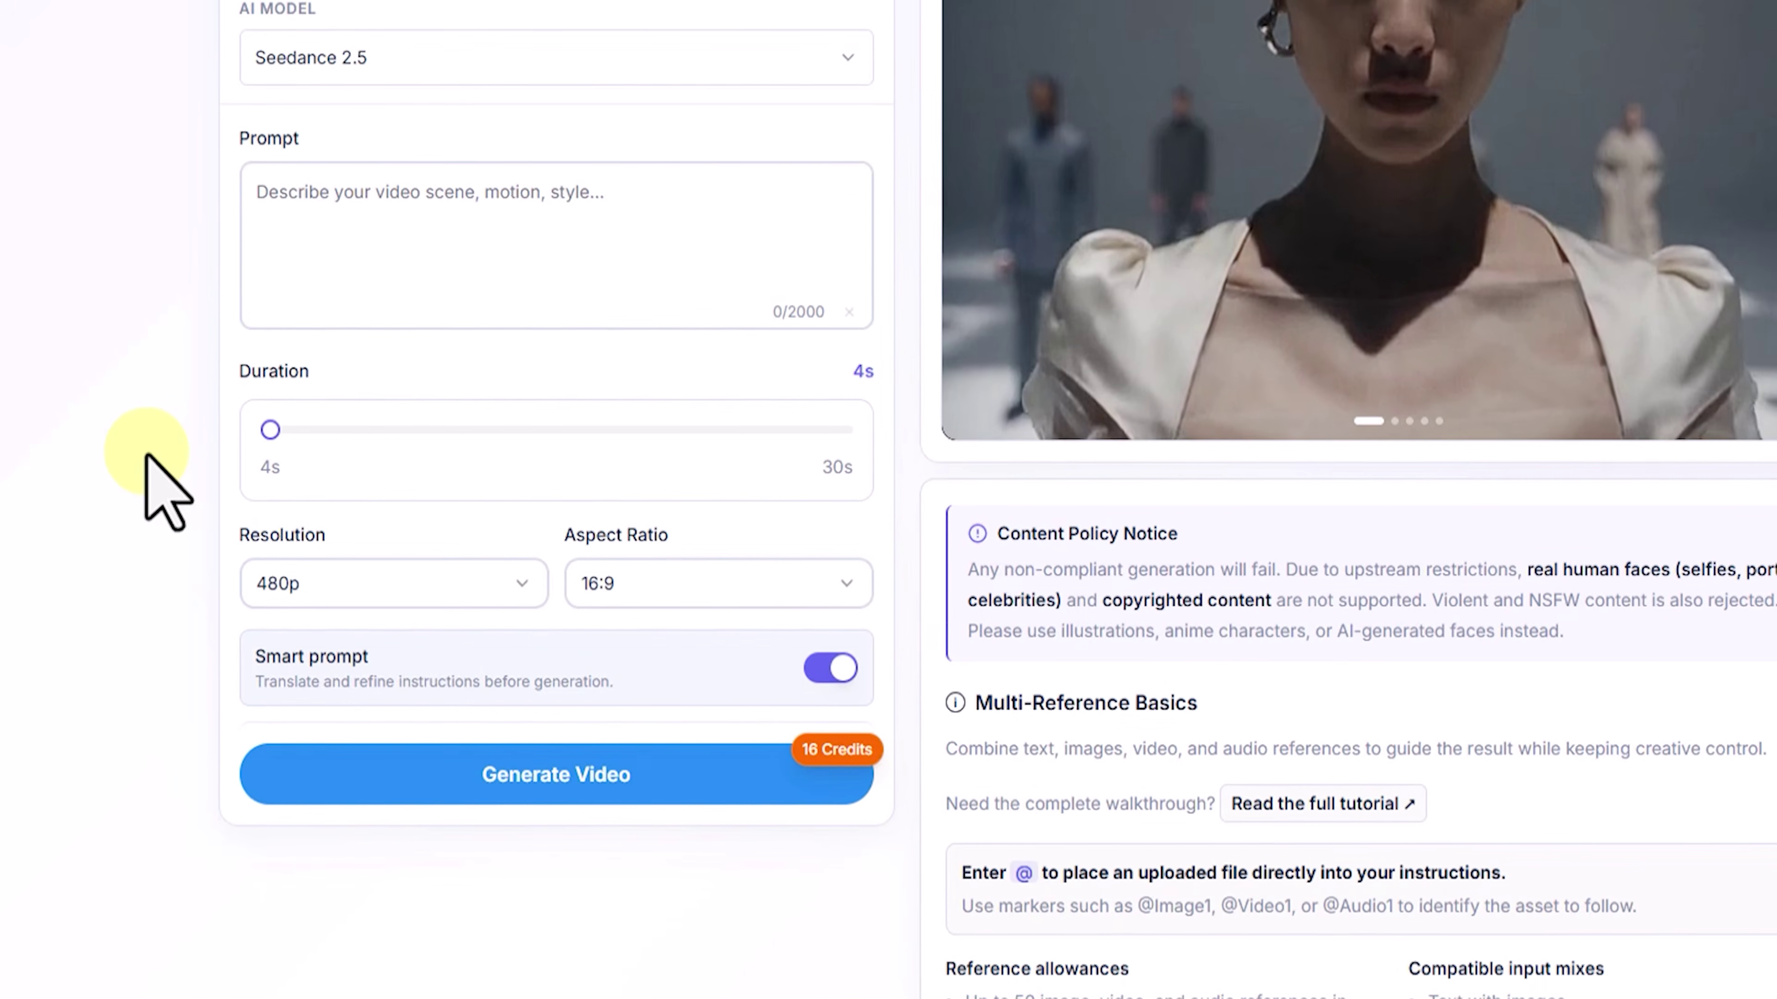
pyautogui.scroll(4, 138, 439)
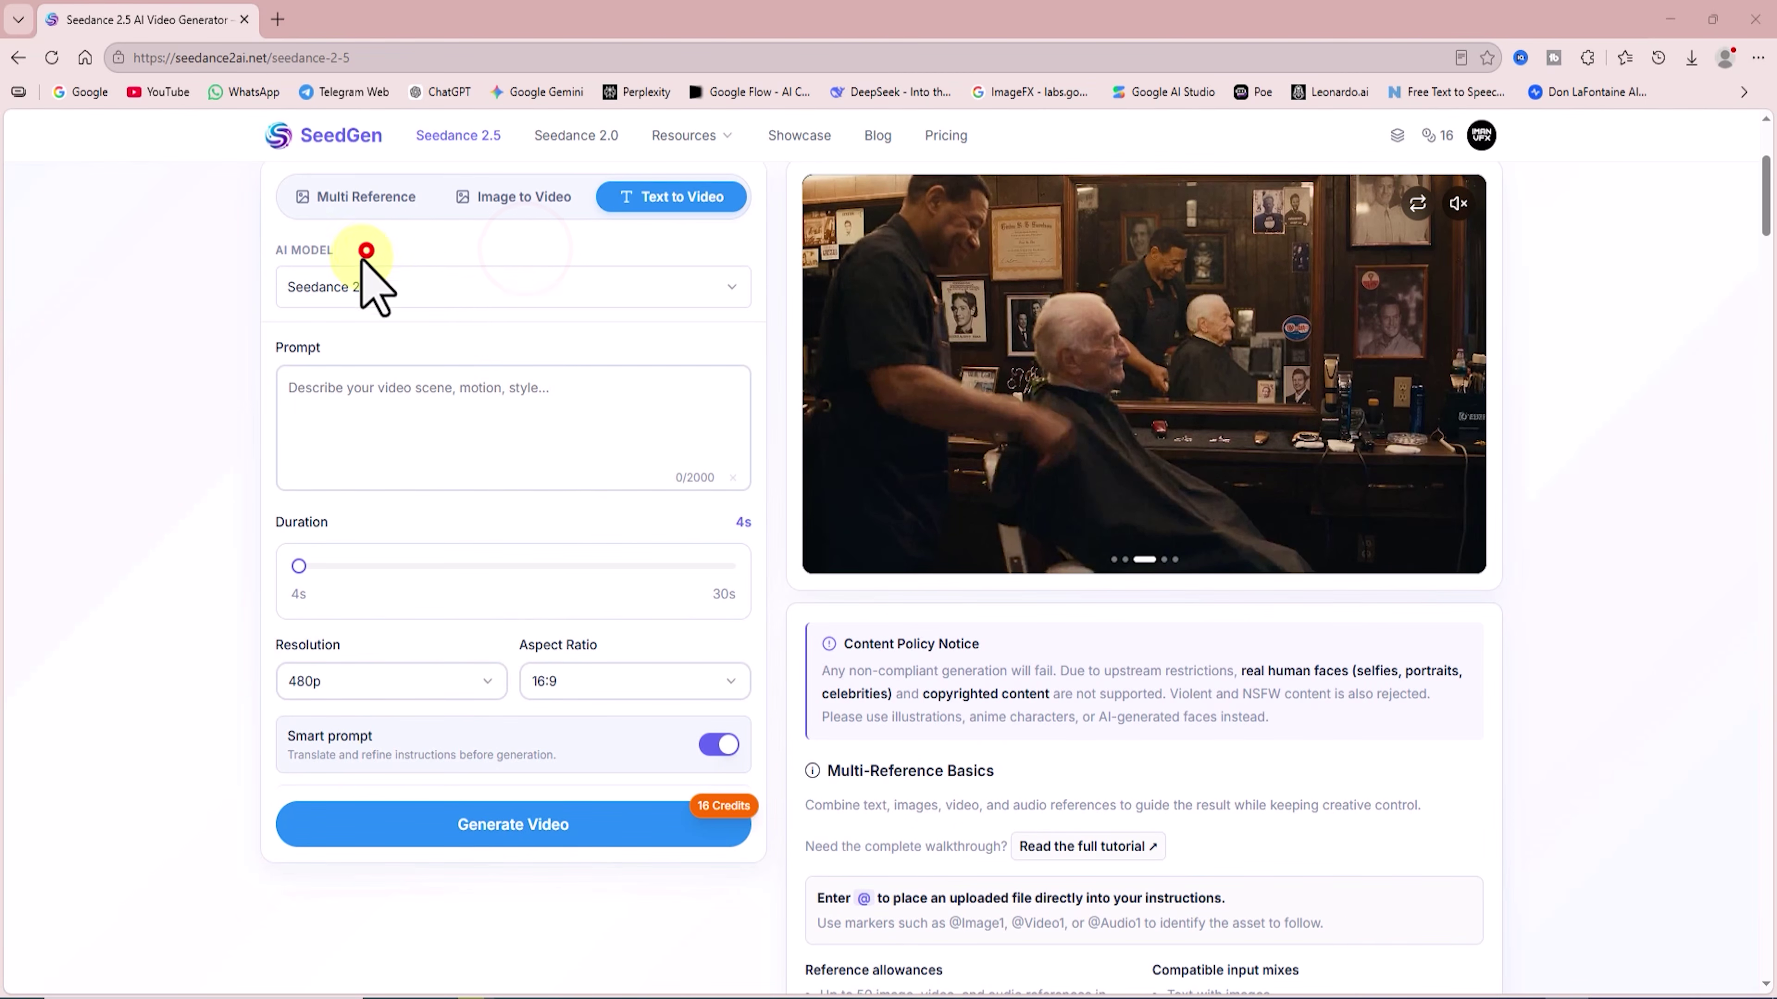
# Step: Paste the photorealistic luxury fashion portrait prompt, keeping the duration at 4s and the resolution at 480p
pyautogui.rightClick(335, 420)
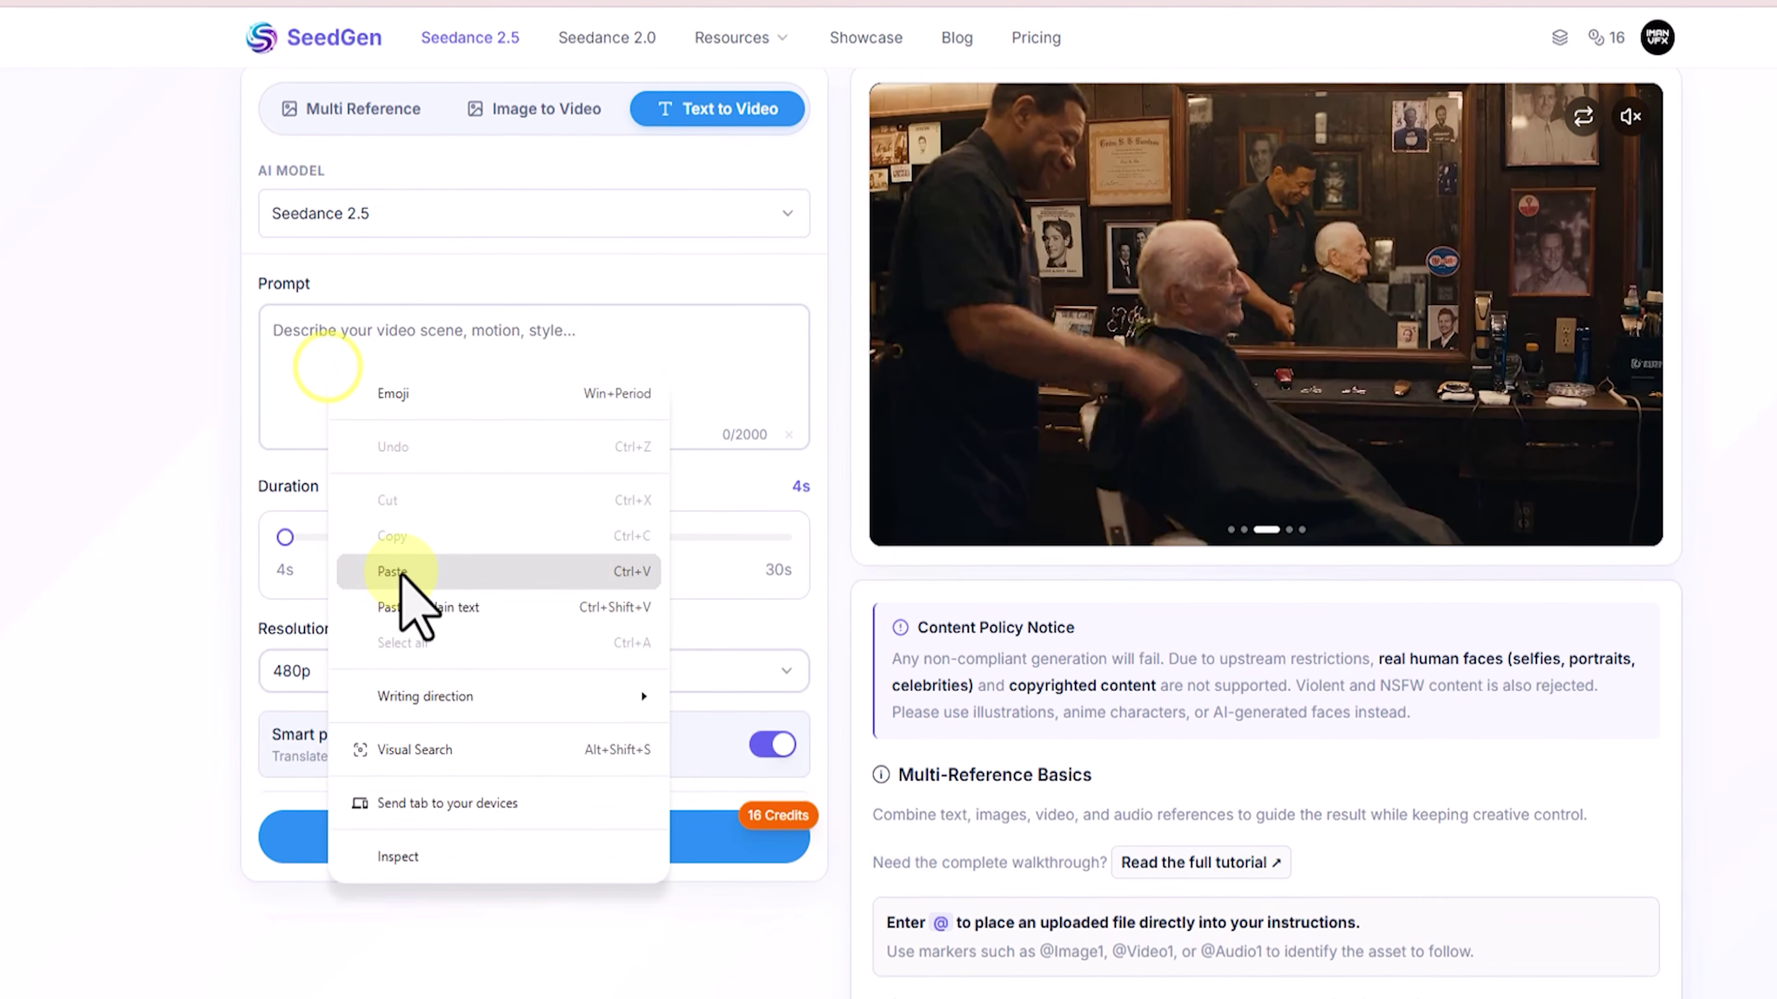
pyautogui.click(396, 571)
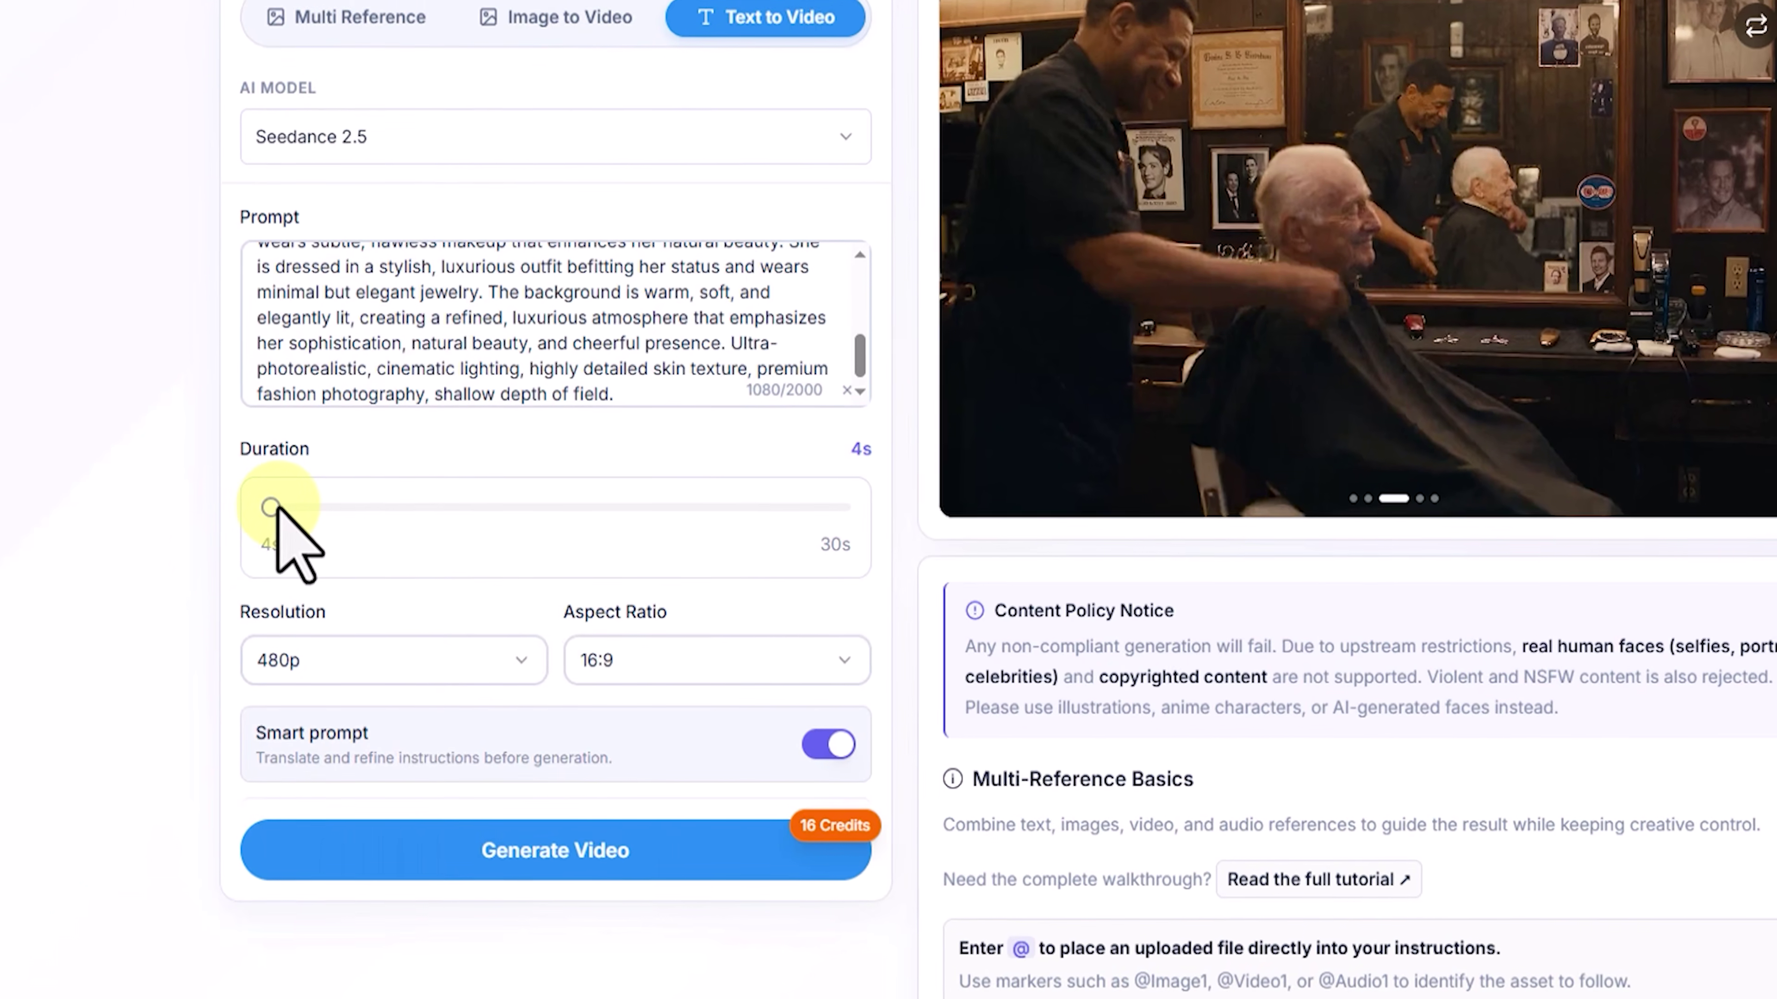
pyautogui.moveTo(270, 508); pyautogui.dragTo(170, 449)
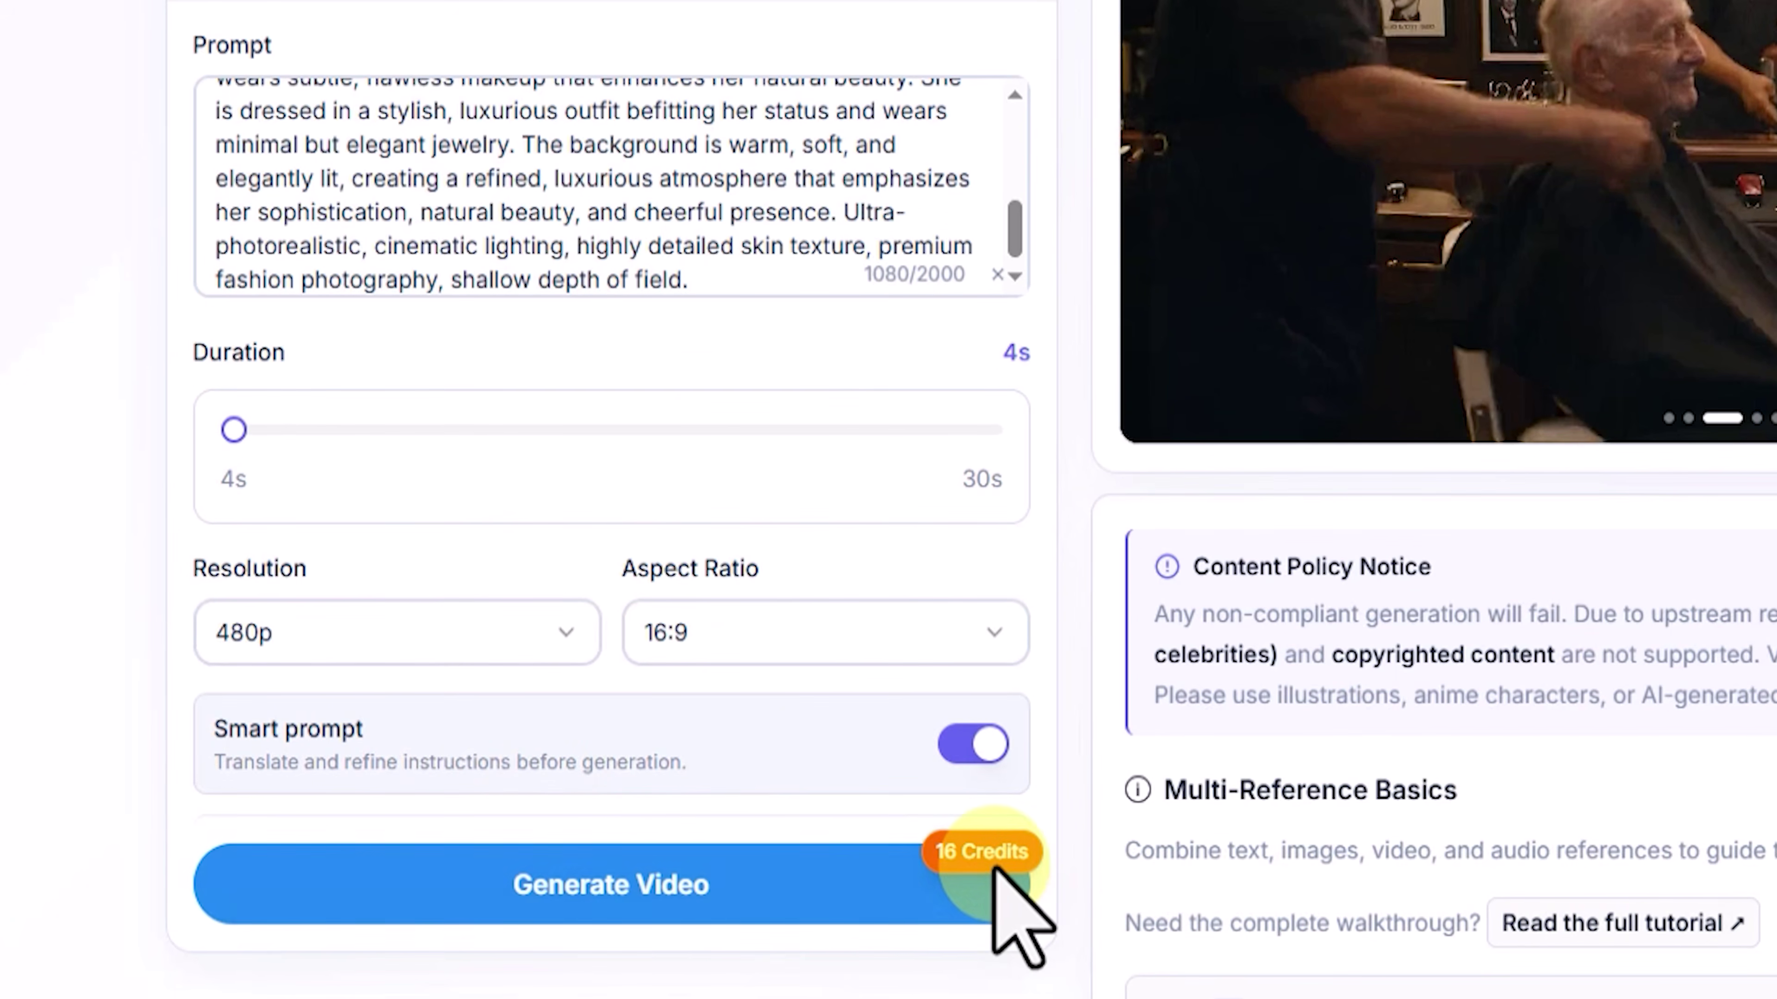
pyautogui.moveTo(1433, 146)
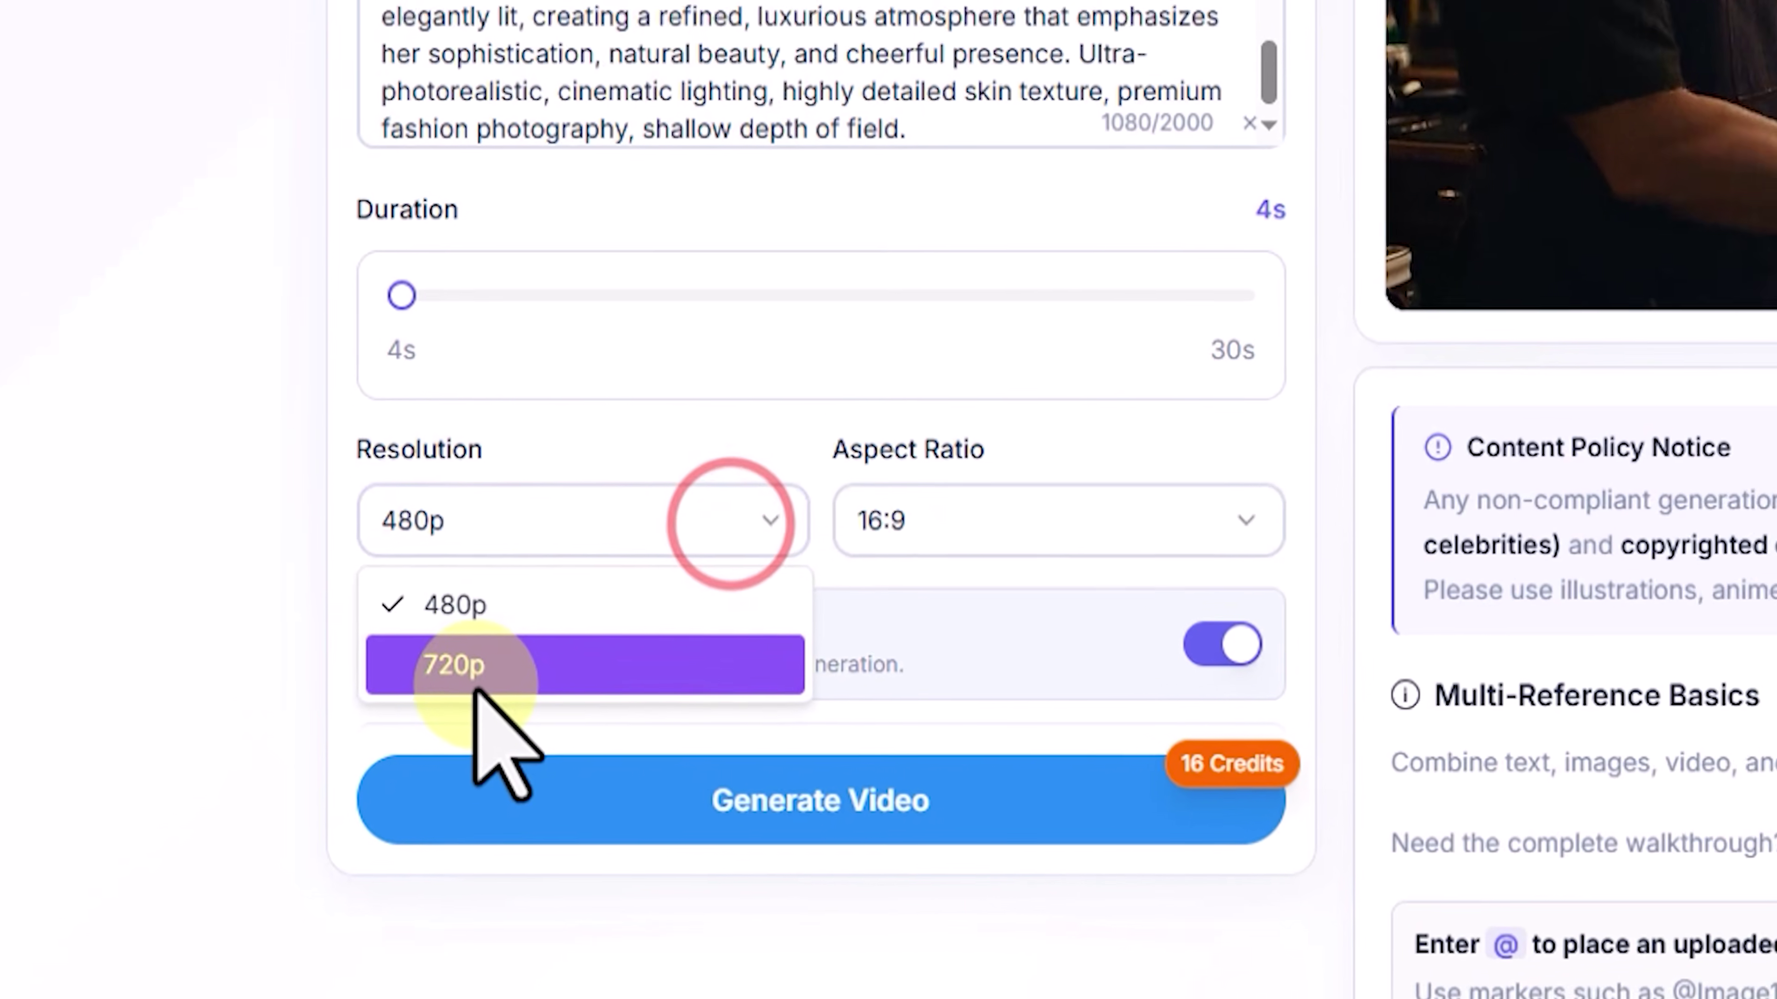
pyautogui.click(342, 746)
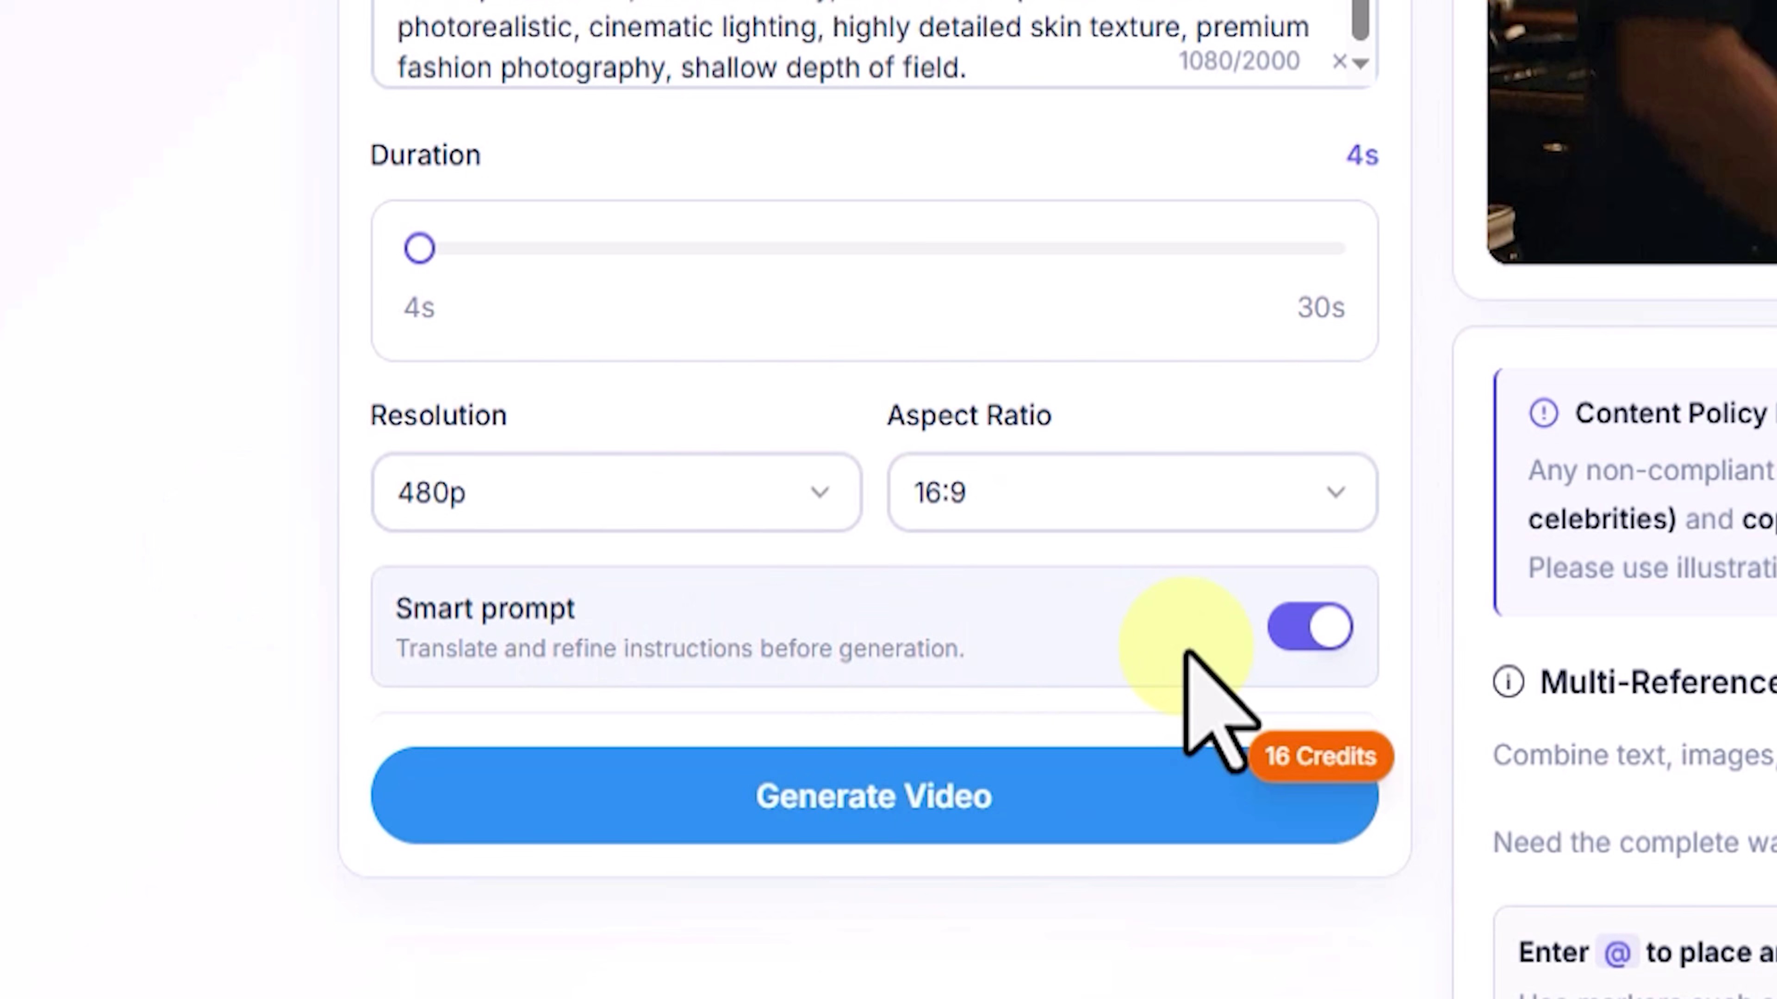
# Step: Generate the 4-second portrait video with Smart prompt left on and download the result
pyautogui.click(1310, 627)
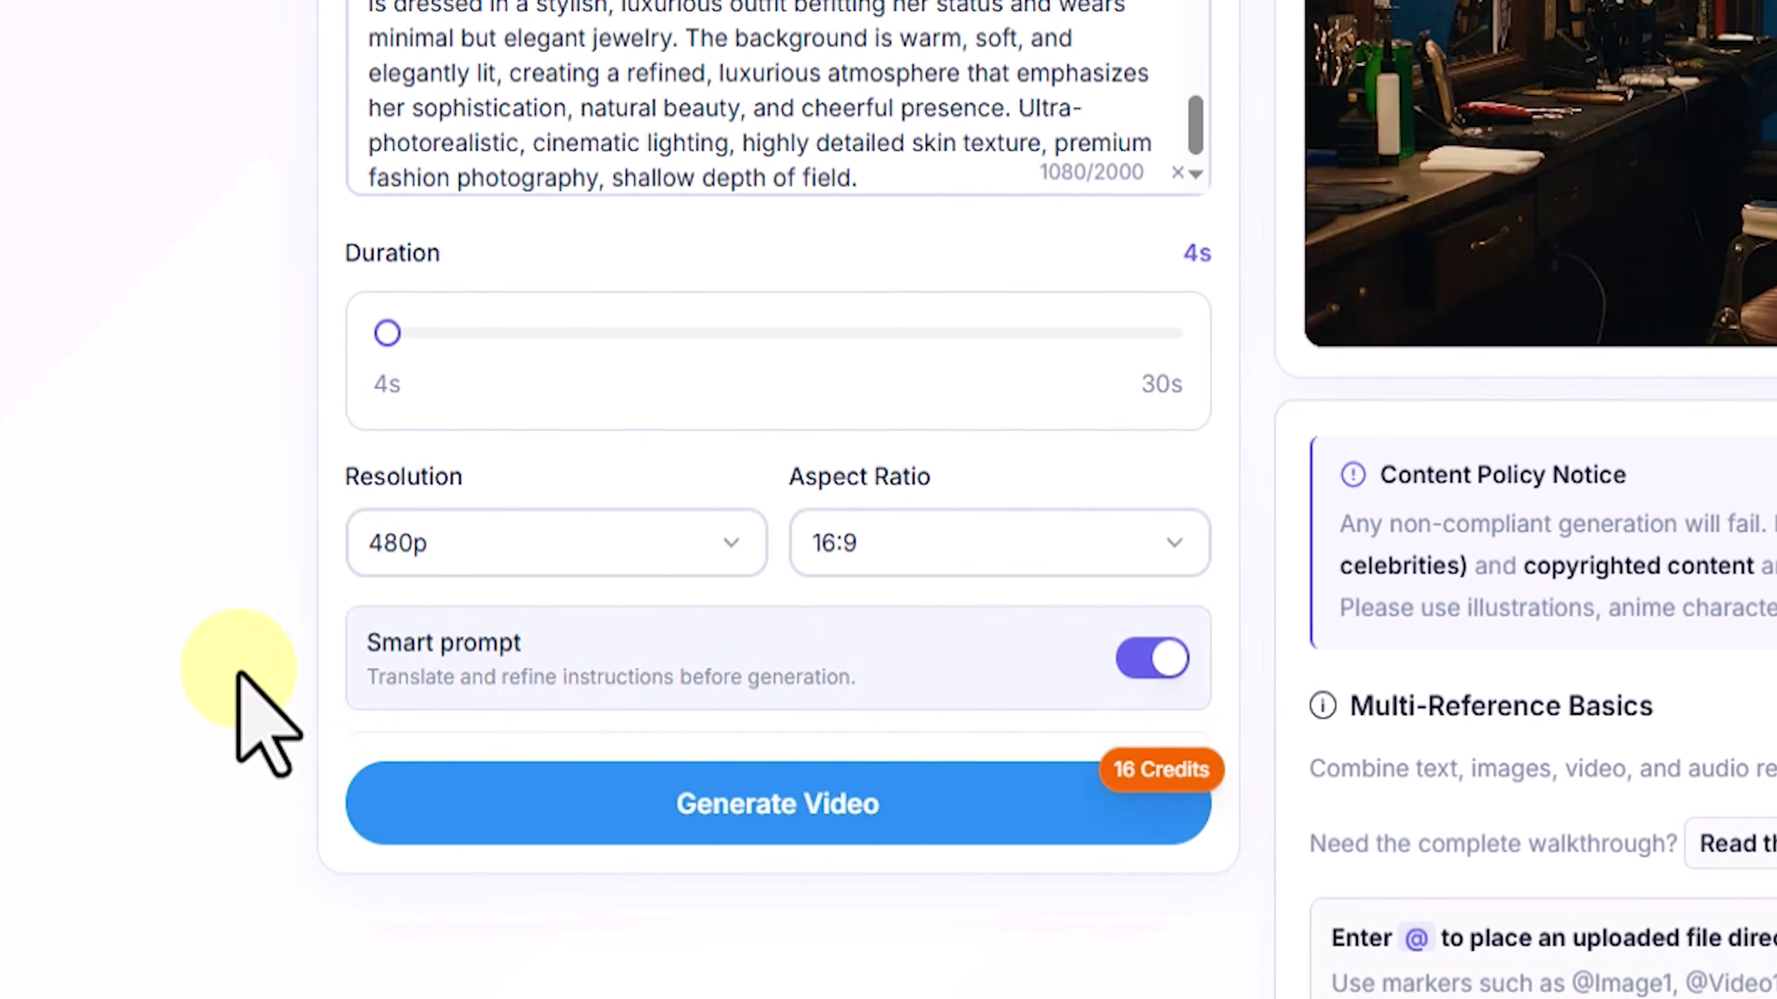
pyautogui.scroll(3, 224, 703)
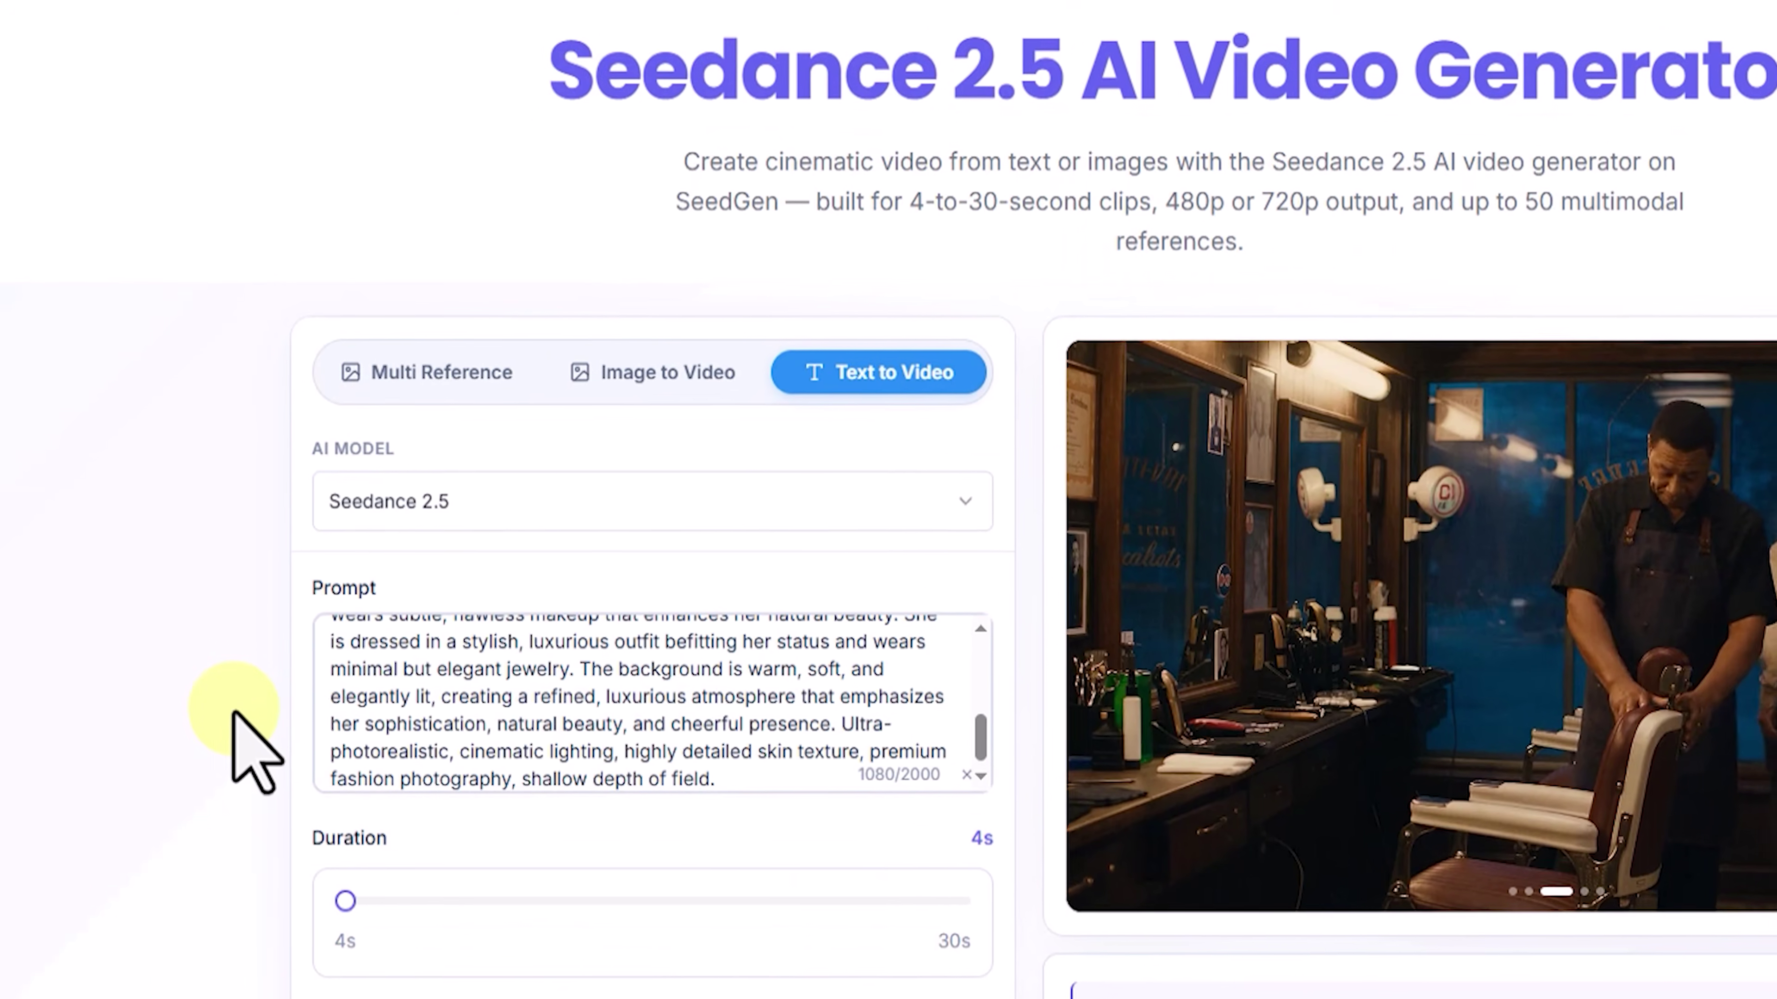
pyautogui.scroll(-3, 224, 703)
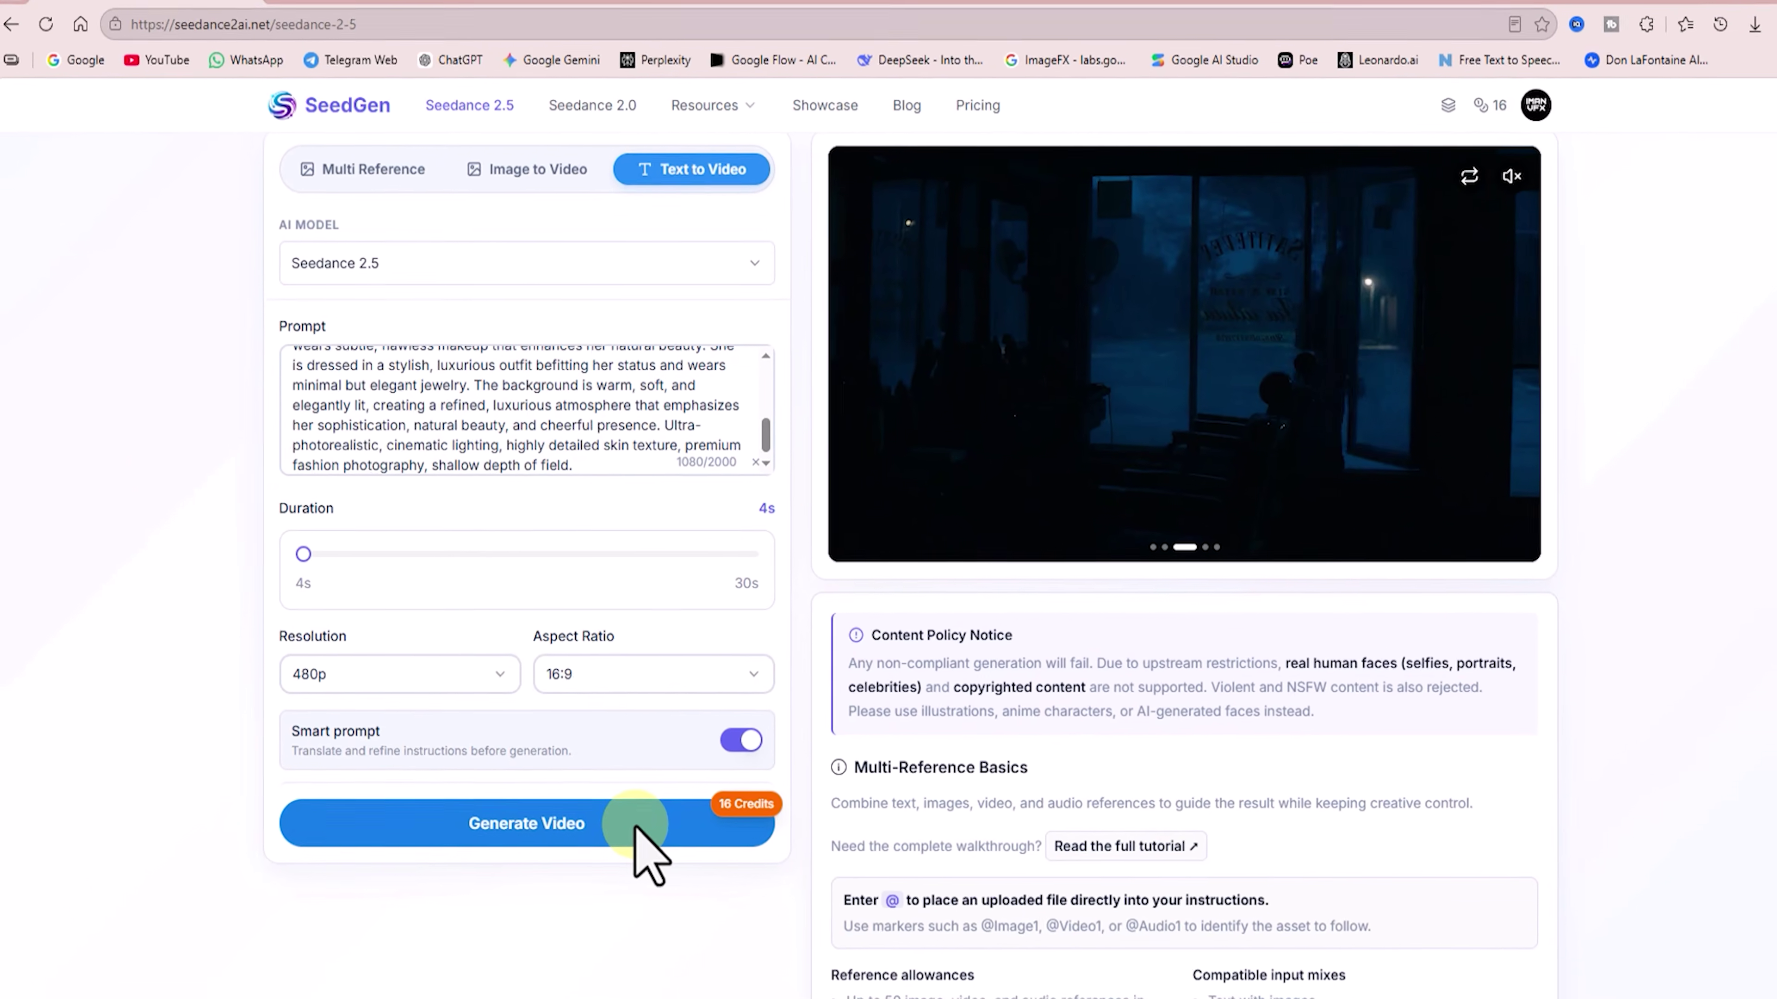
pyautogui.click(677, 824)
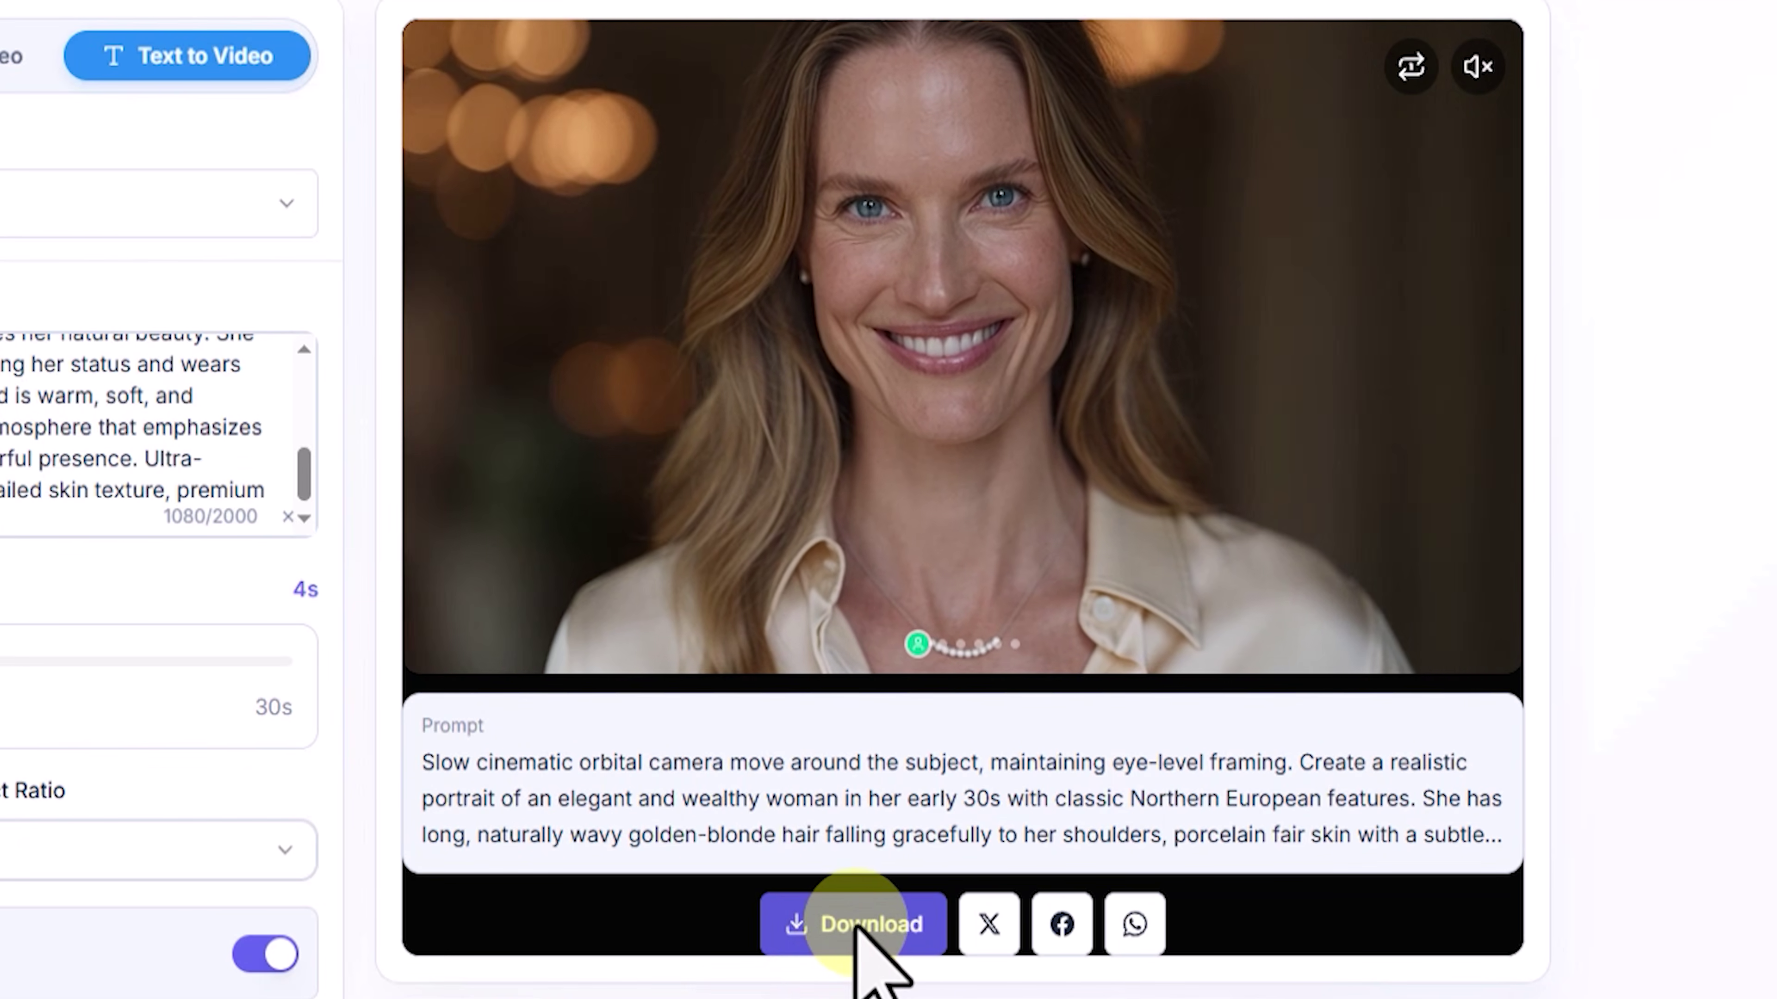
pyautogui.click(857, 925)
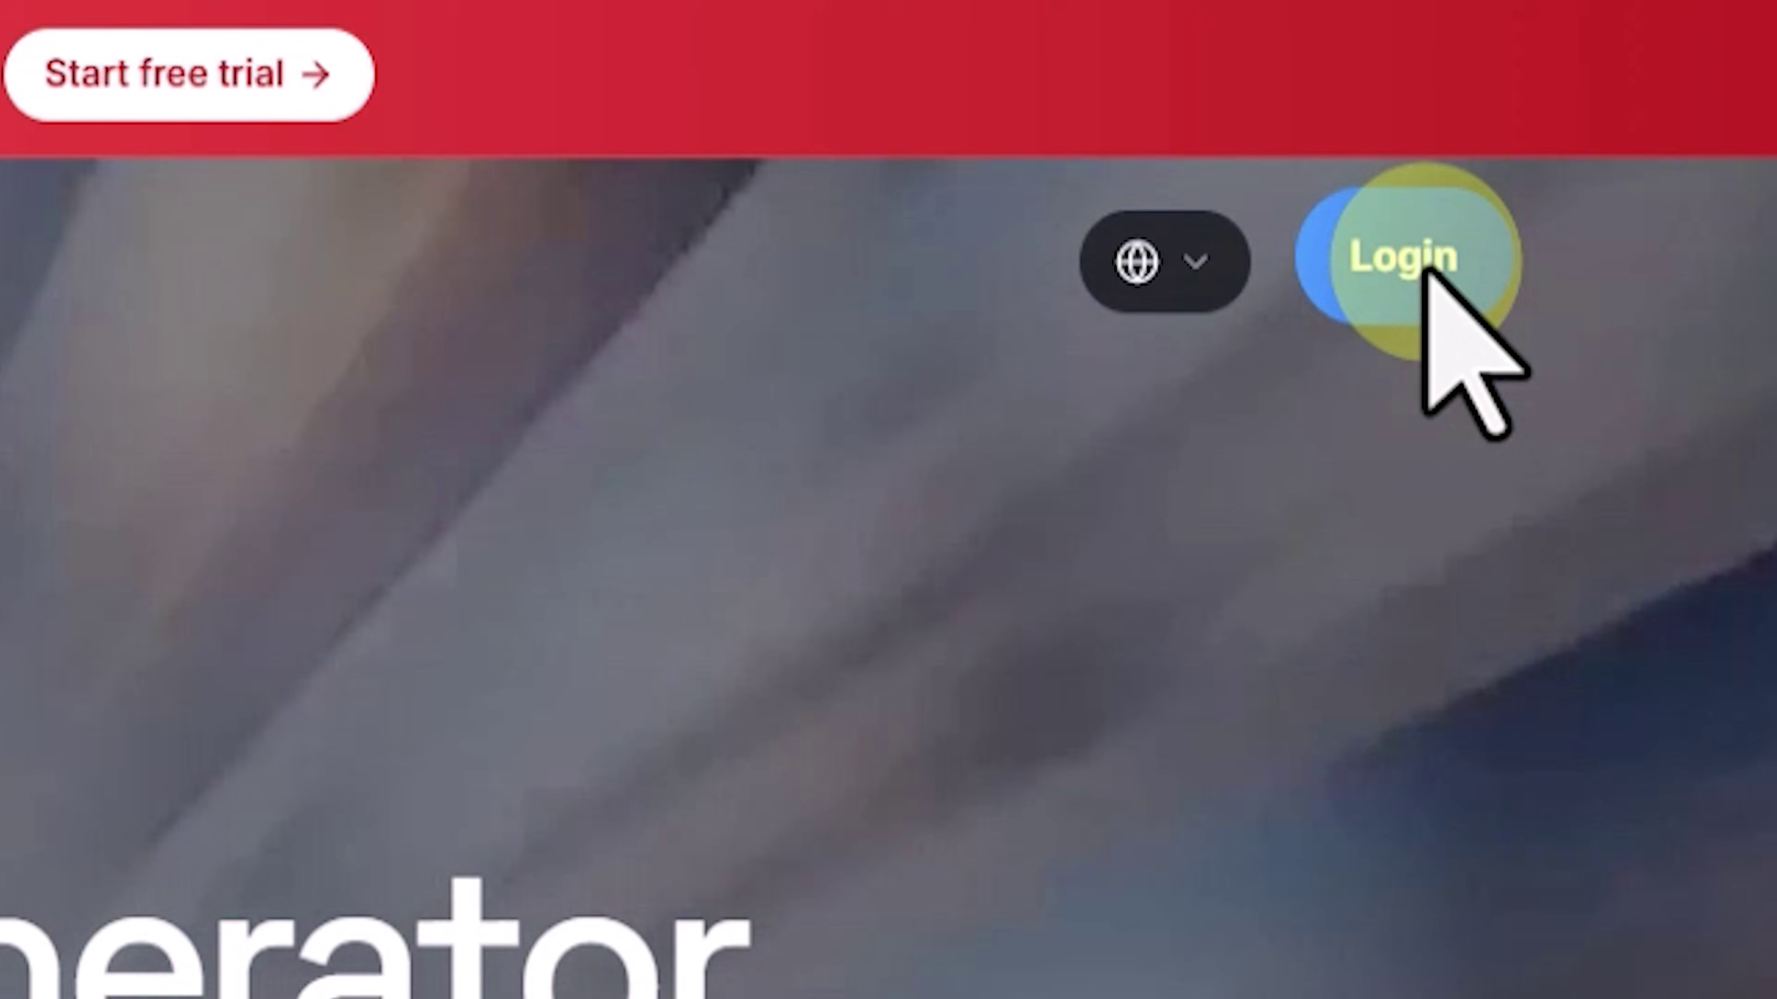
# Step: Log in to JXP.com with a Google account and open its Seedance 2.5 free trial generator
pyautogui.click(1413, 258)
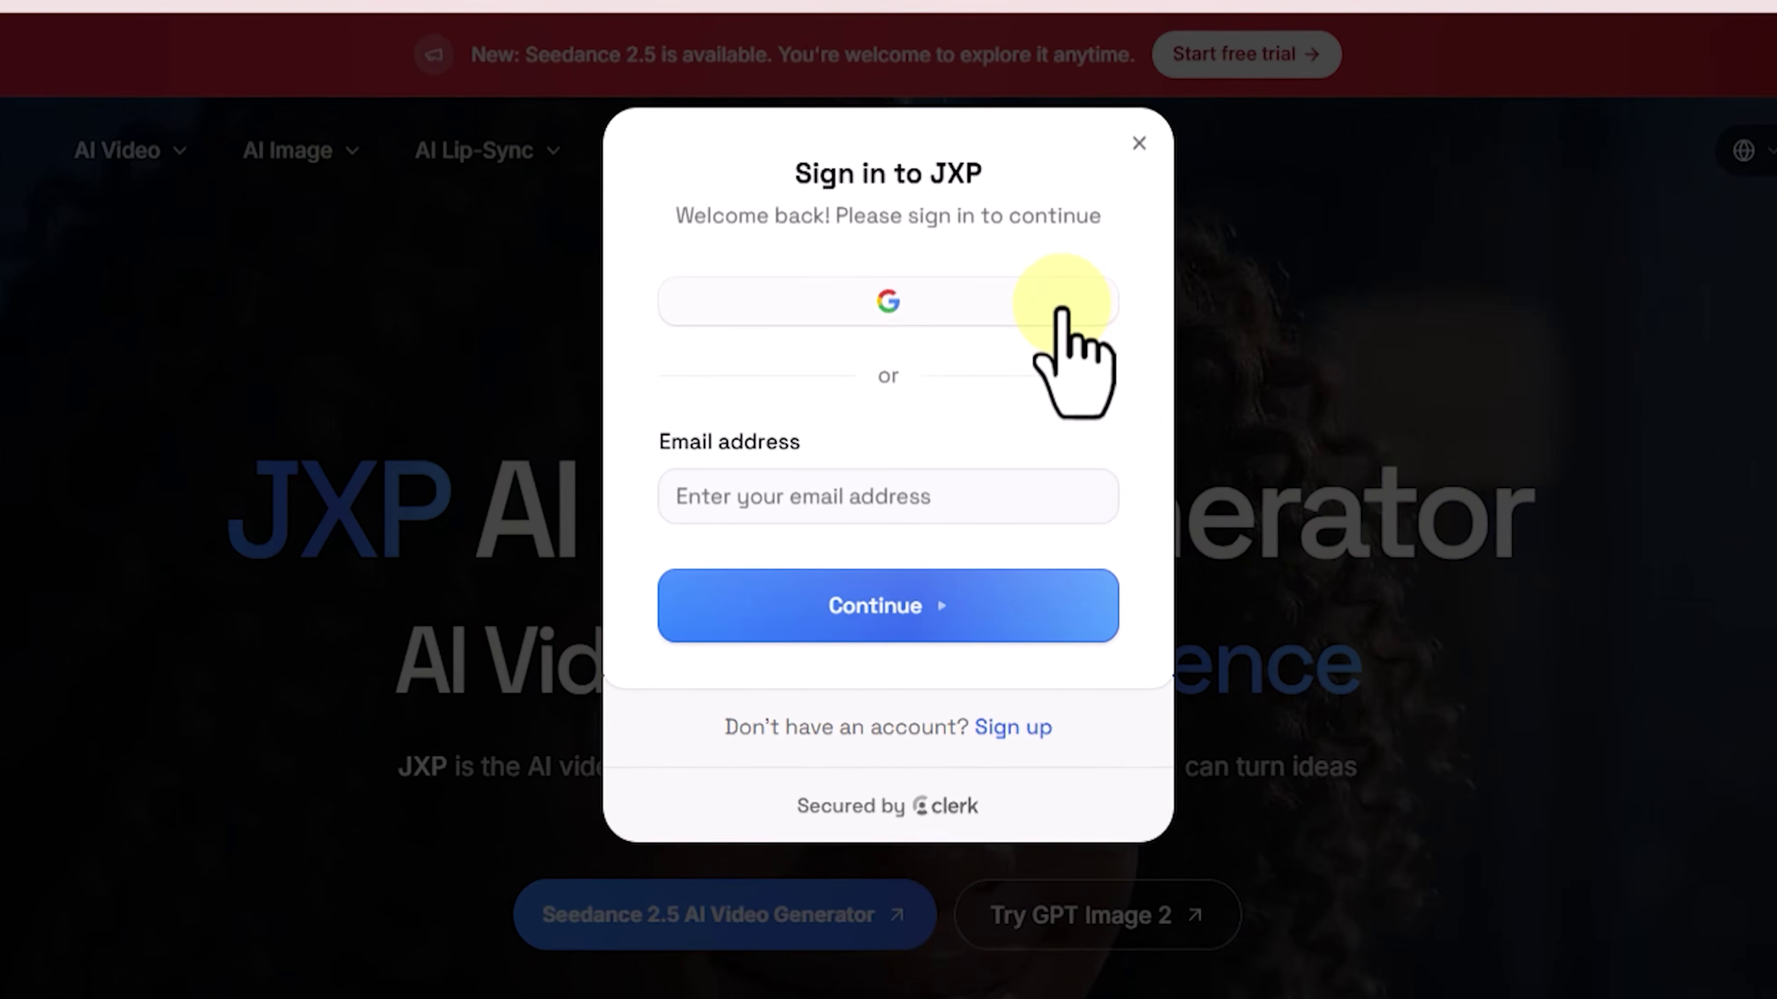
pyautogui.click(999, 299)
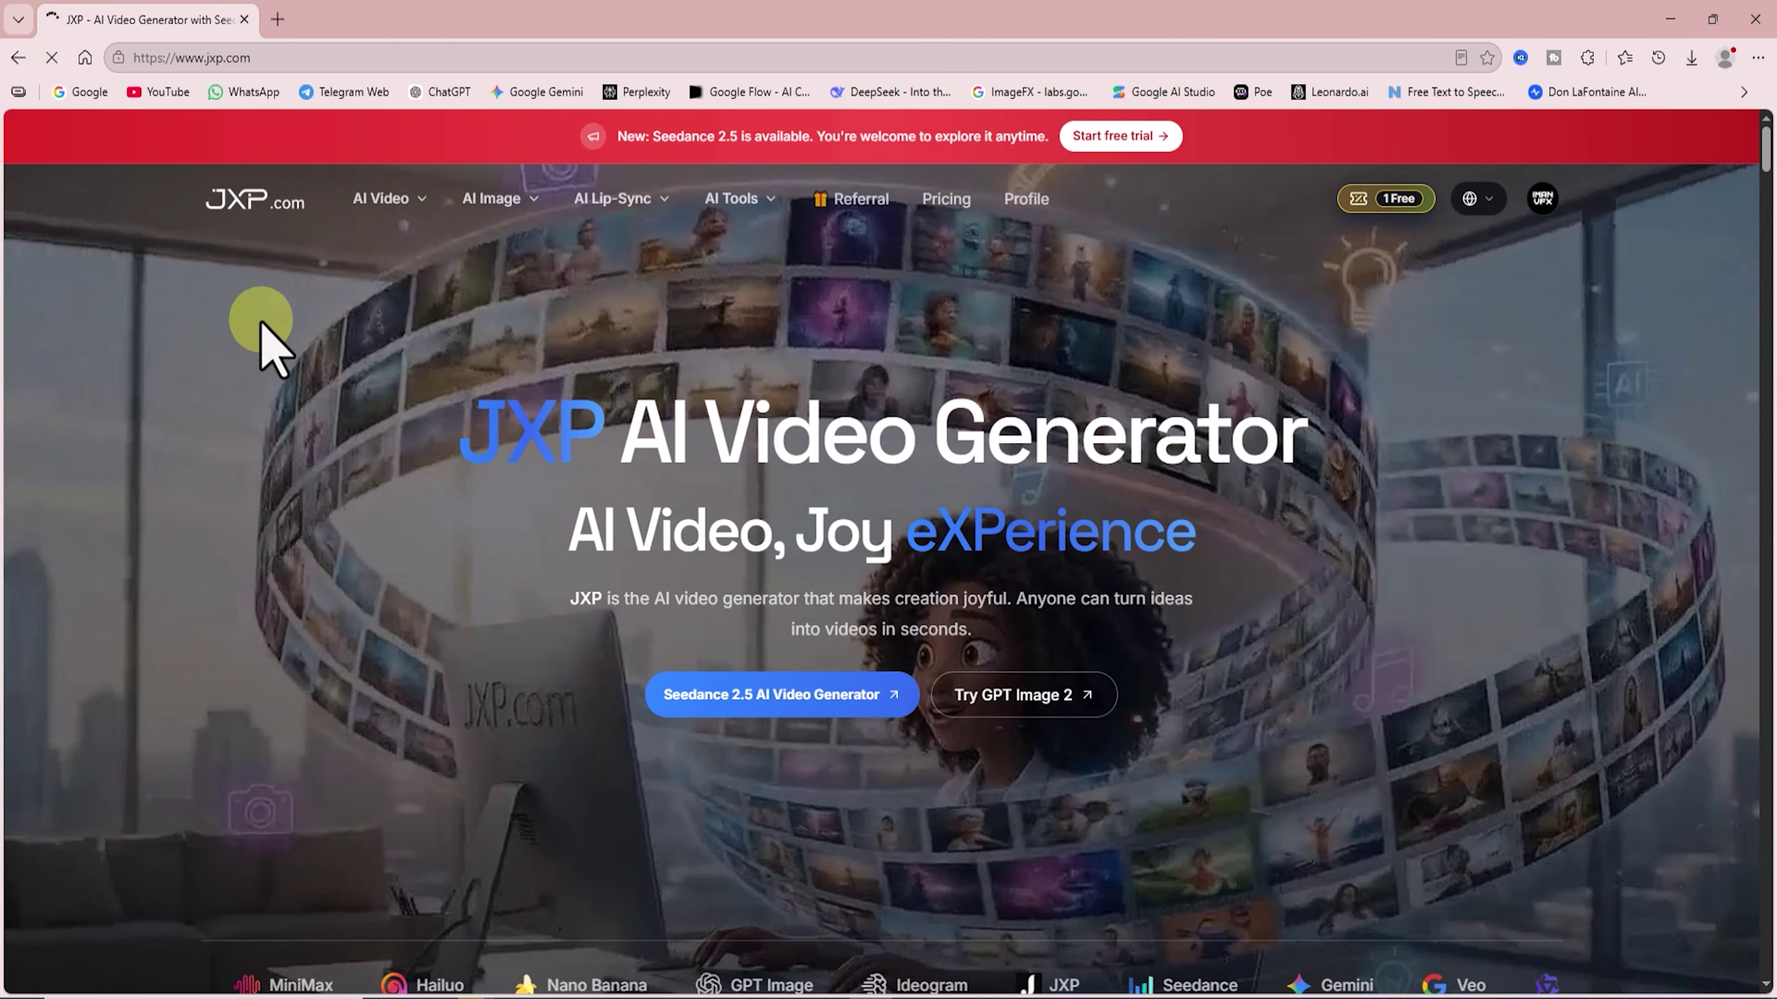
pyautogui.moveTo(410, 194)
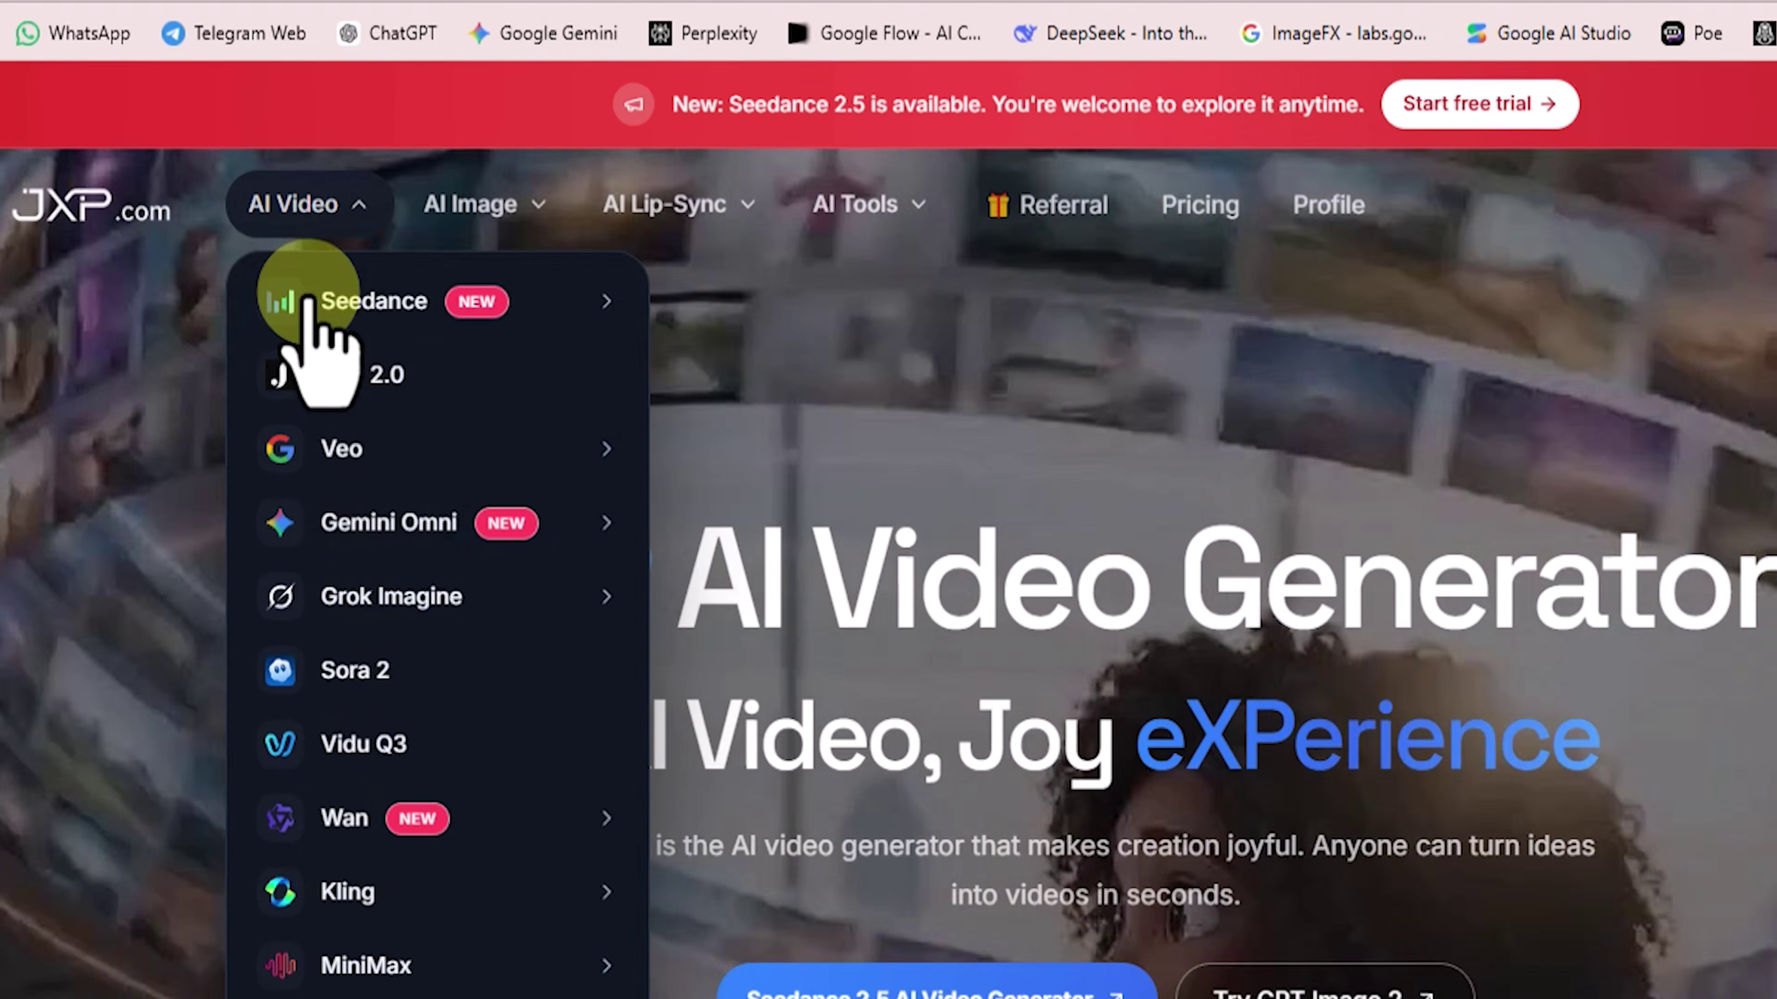
pyautogui.moveTo(460, 261)
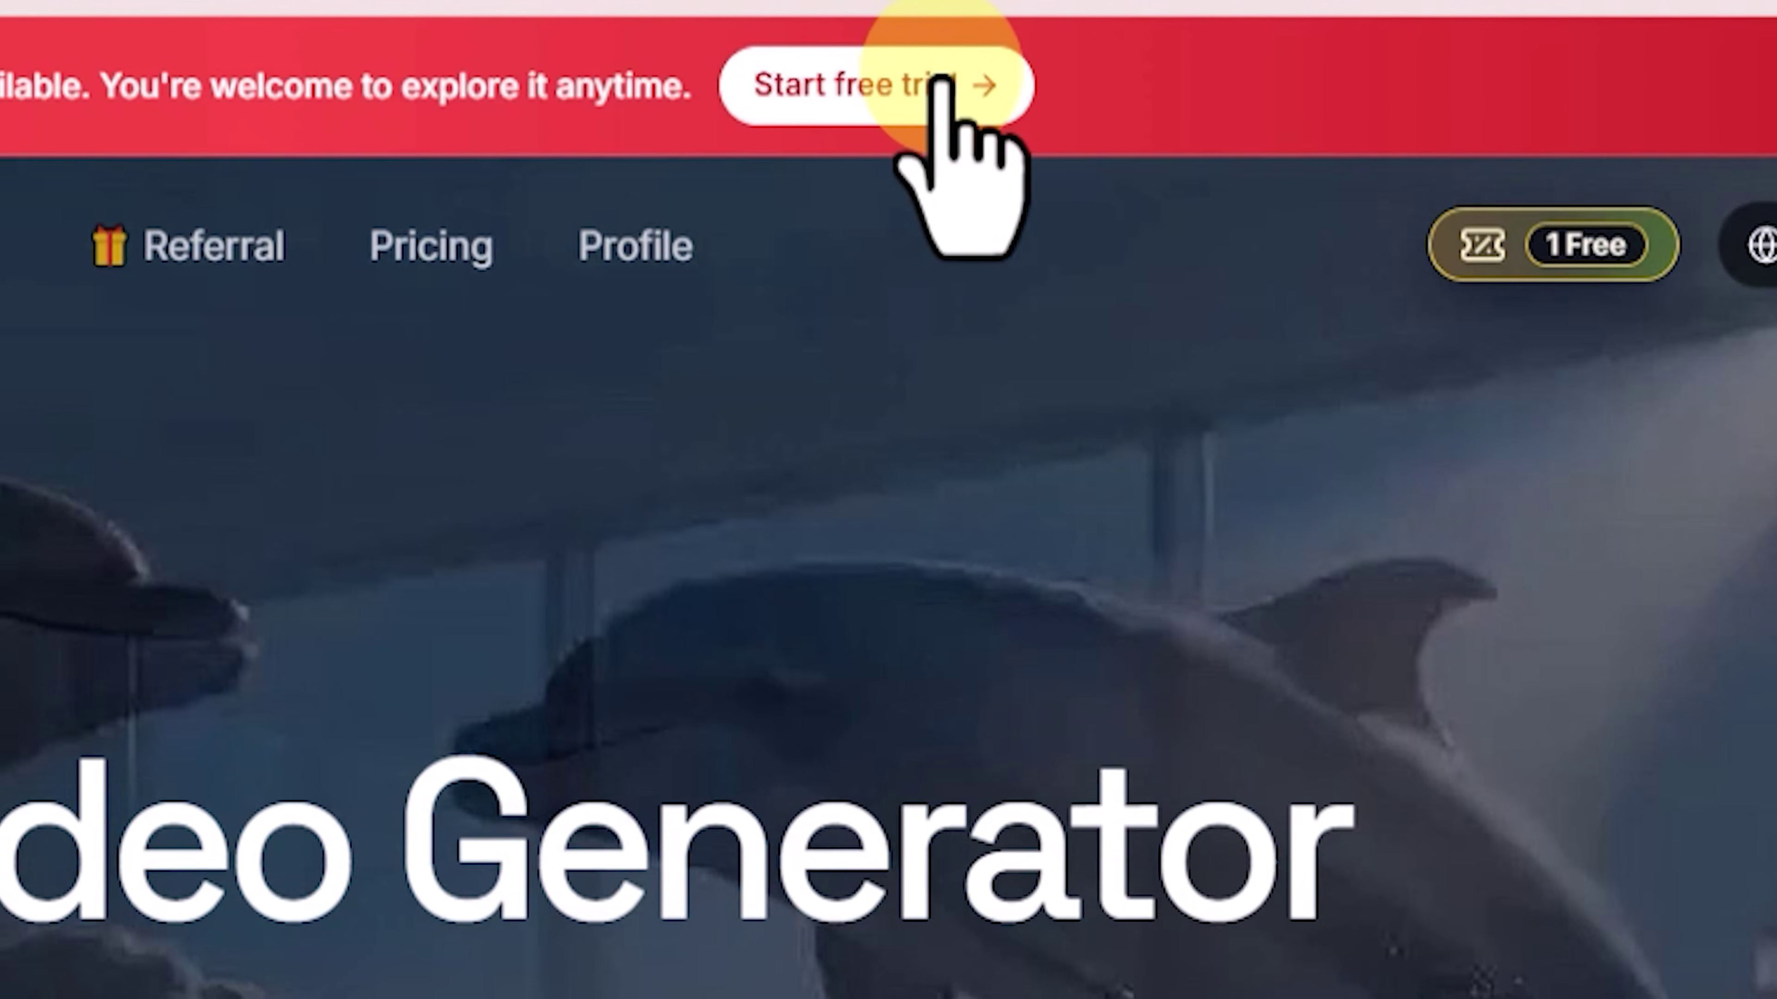
pyautogui.click(1005, 100)
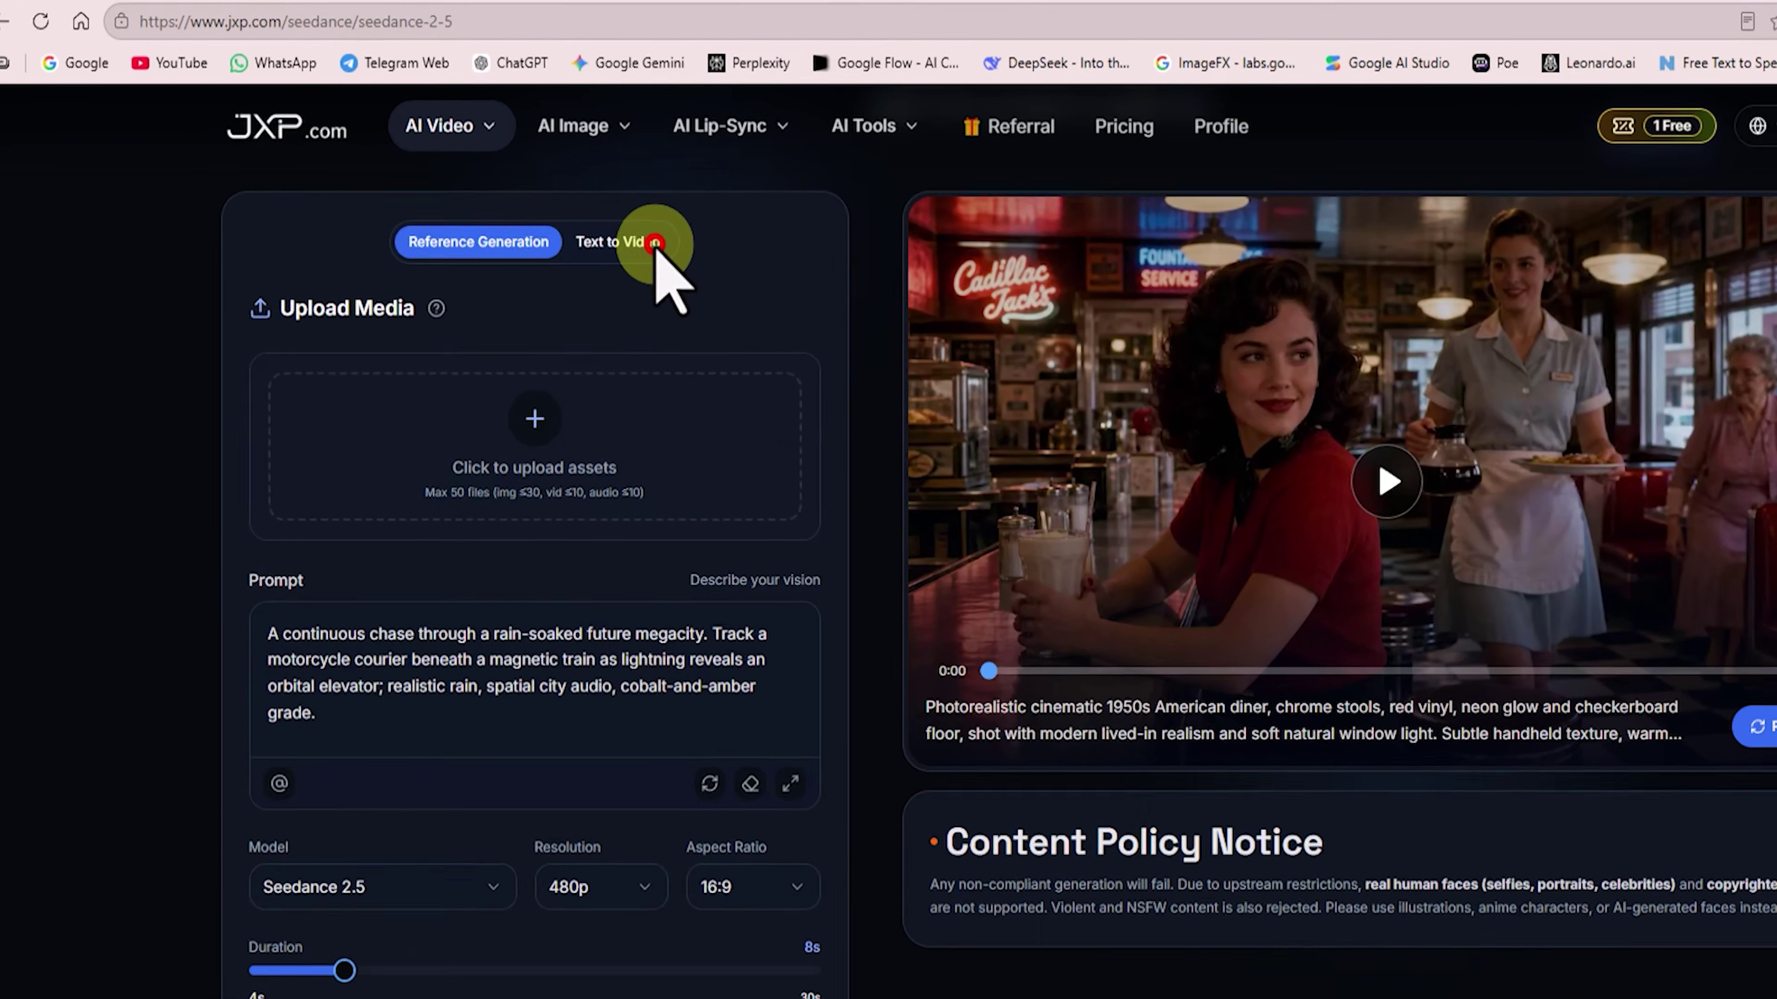
# Step: Switch to Text to Video and replace the sample prompt with the copied prompt about a dinosaur chasing a woman's Jeep through a rainforest
pyautogui.click(552, 239)
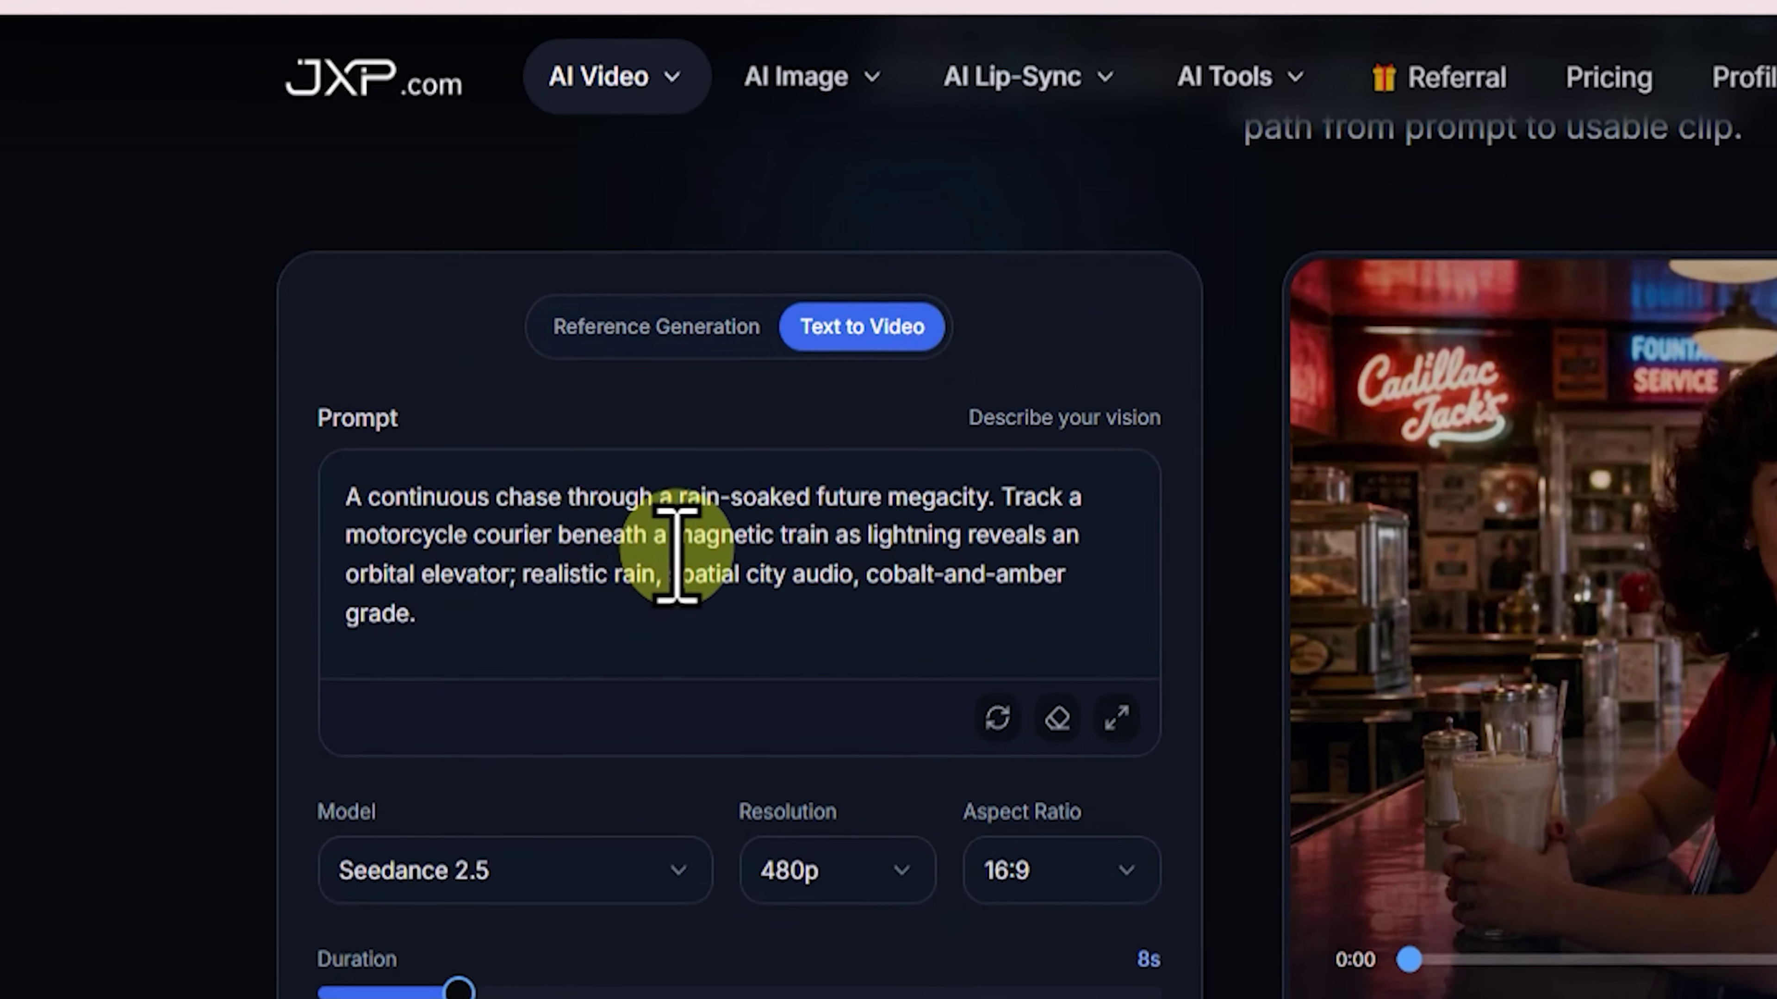
pyautogui.doubleClick(569, 482)
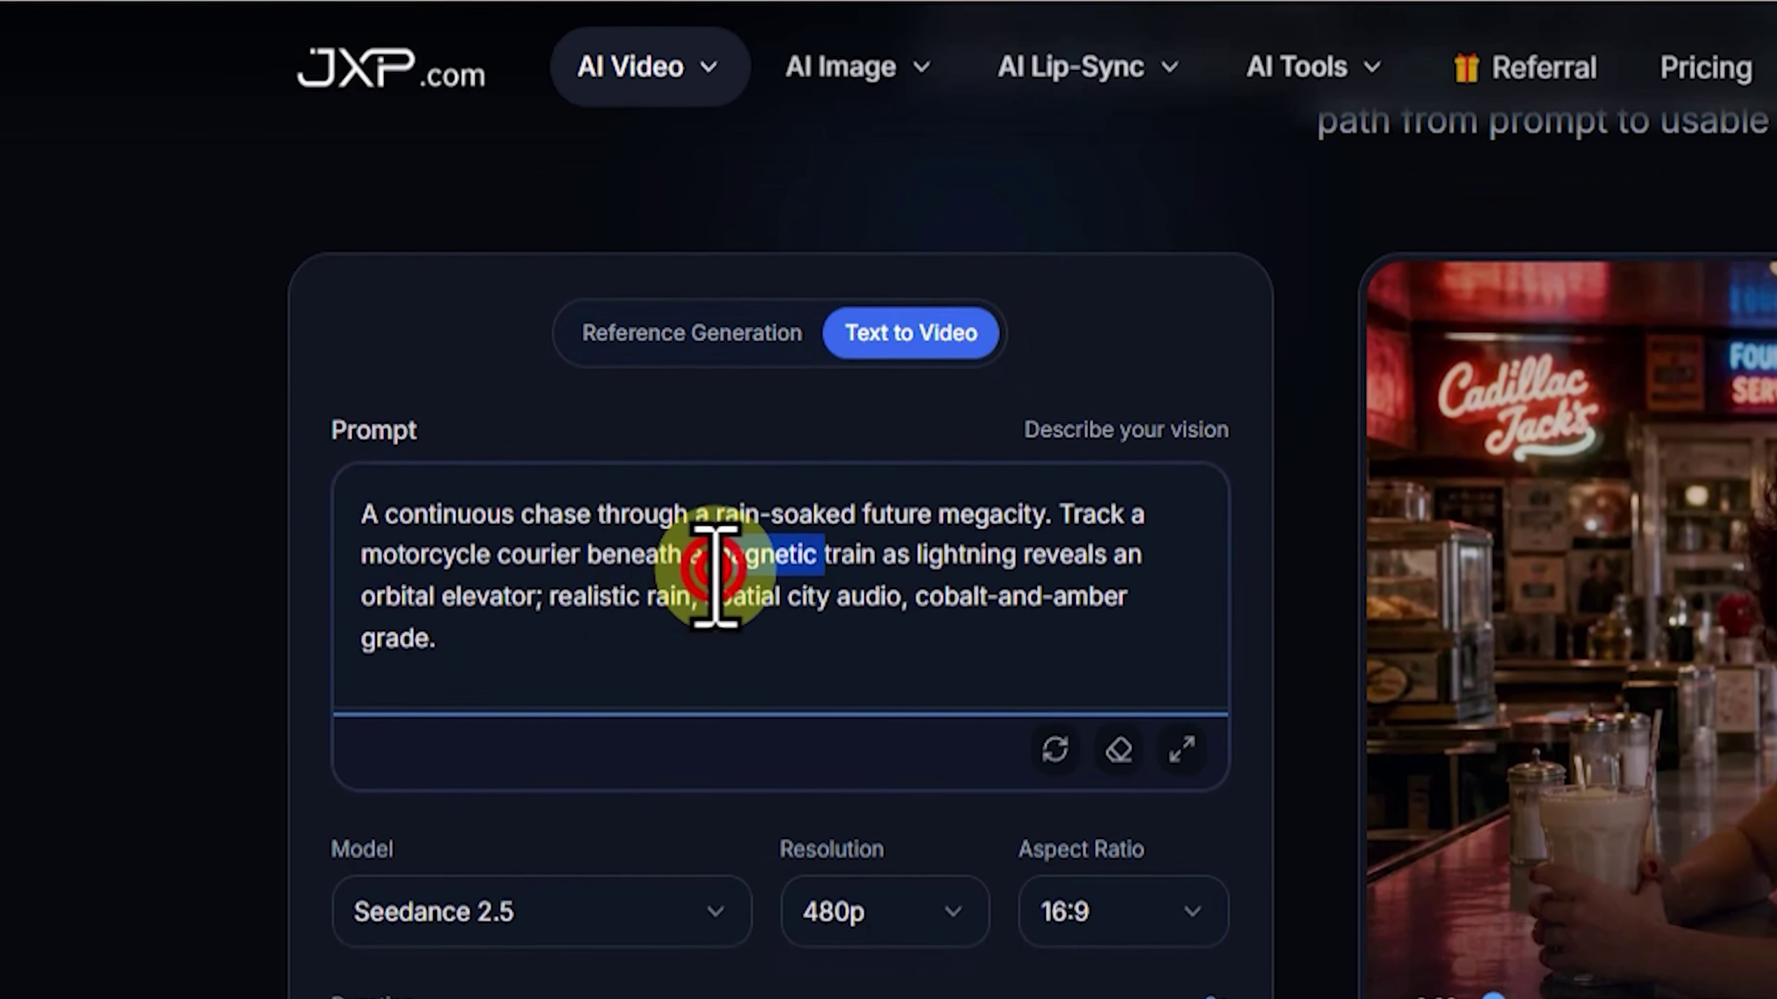
pyautogui.tripleClick(715, 575)
pyautogui.press('BackSpace')
pyautogui.rightClick(695, 560)
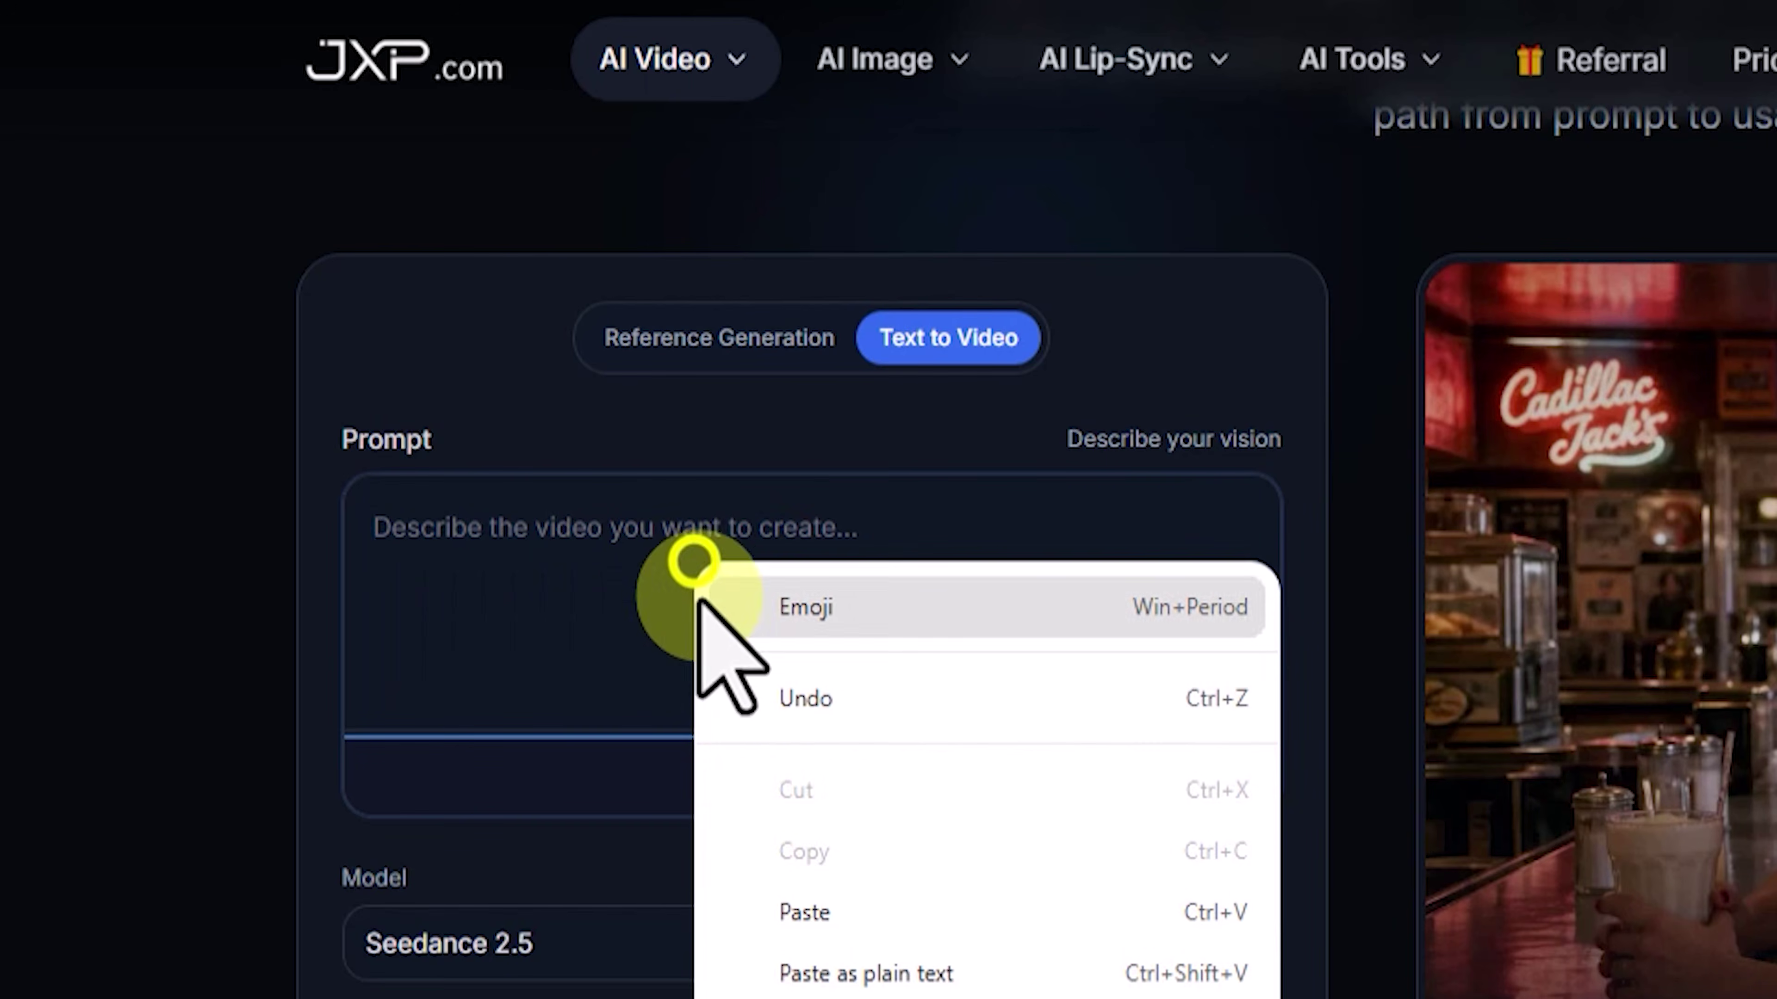
pyautogui.click(819, 908)
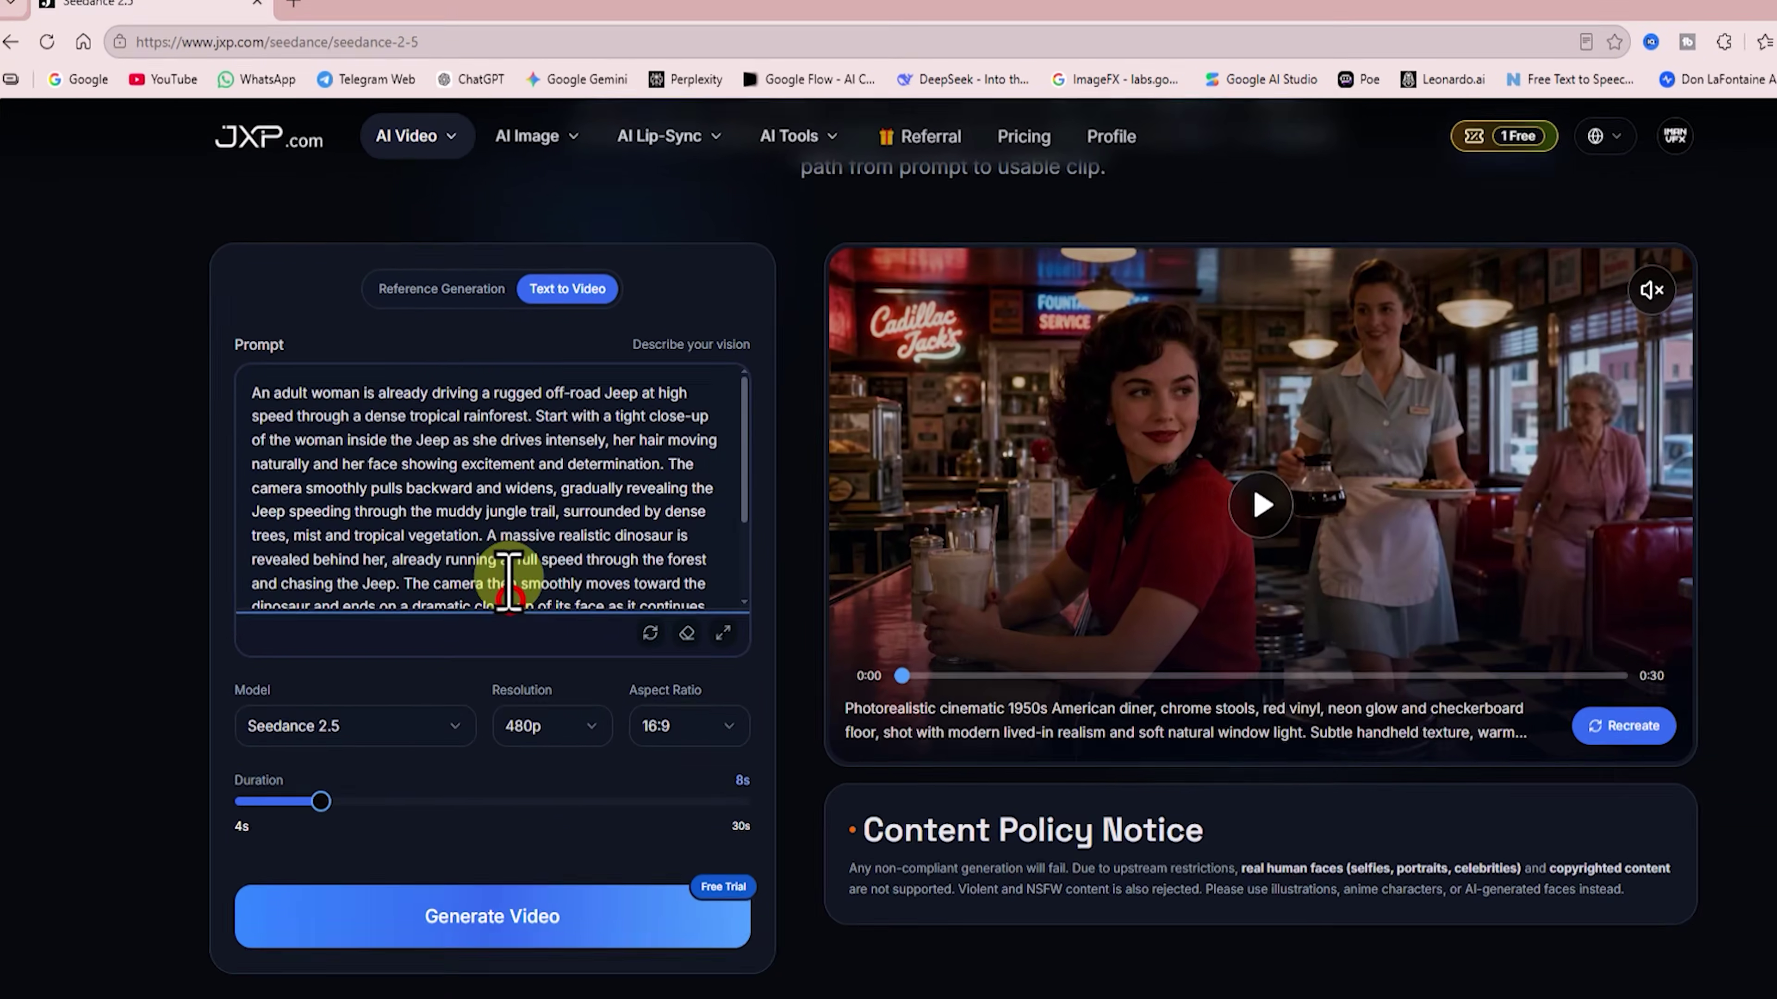
pyautogui.scroll(-2, 553, 515)
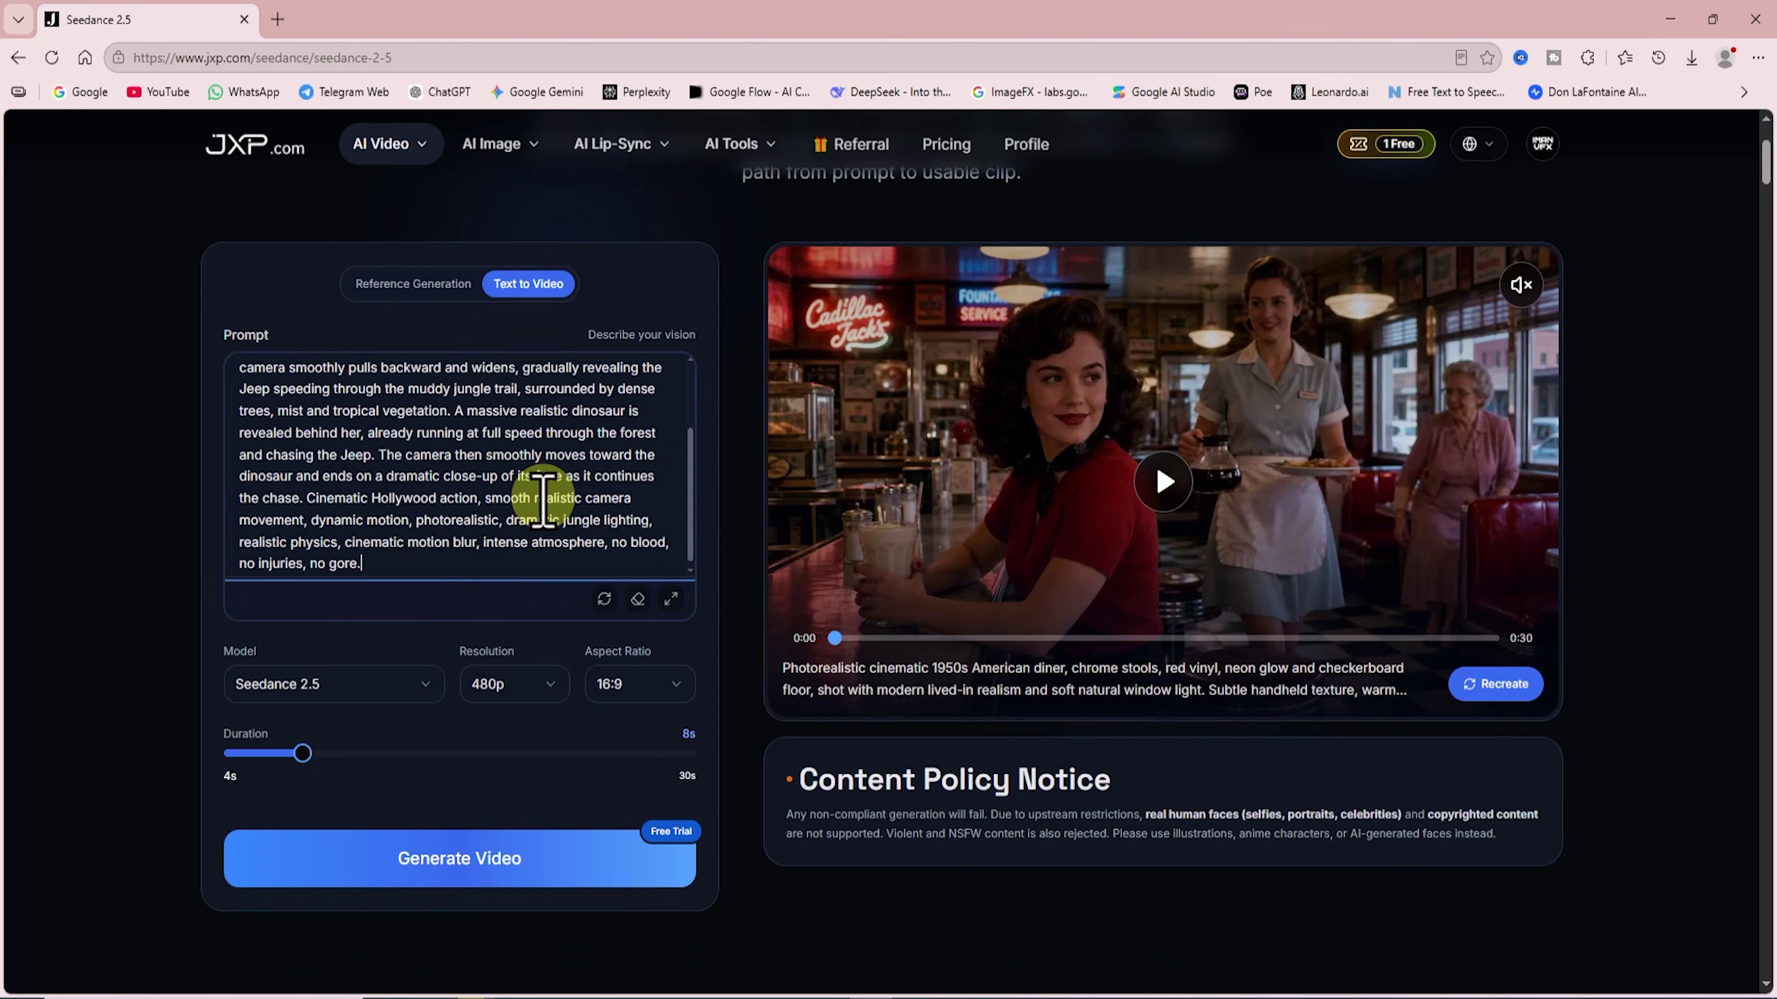
pyautogui.scroll(2, 552, 514)
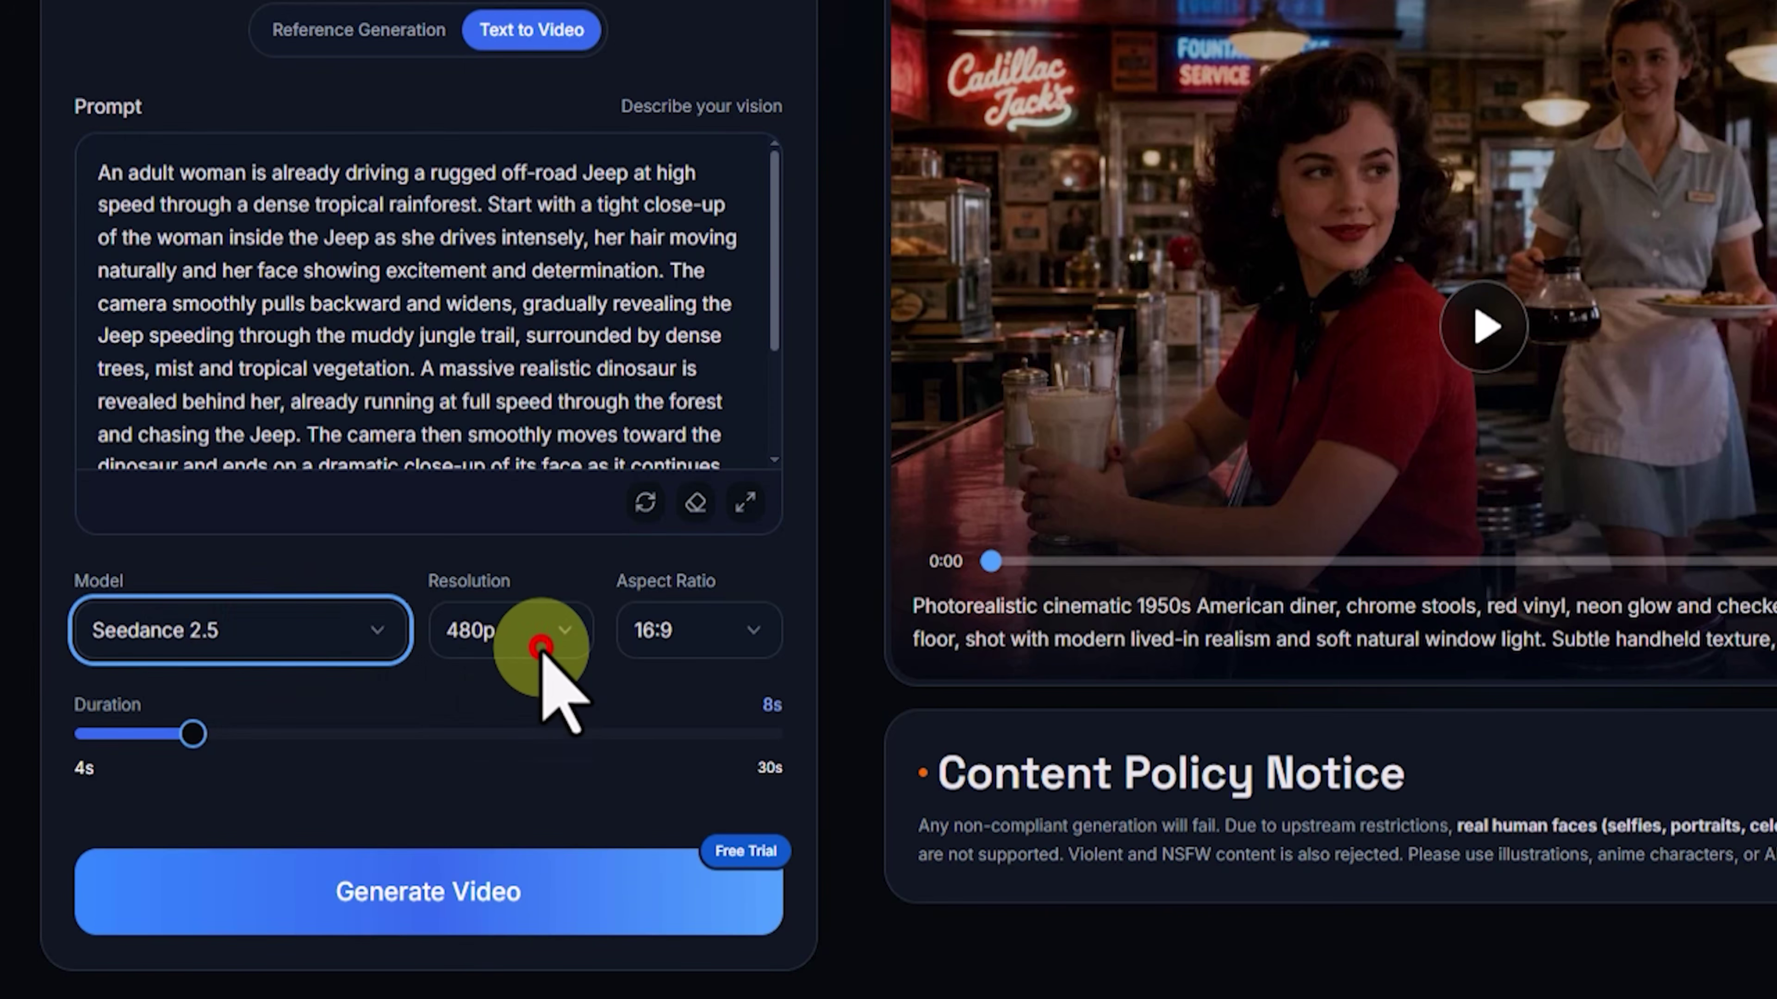
# Step: Try the 720p resolution, return it to 480p, and check the aspect ratio options while keeping 16:9
pyautogui.click(539, 647)
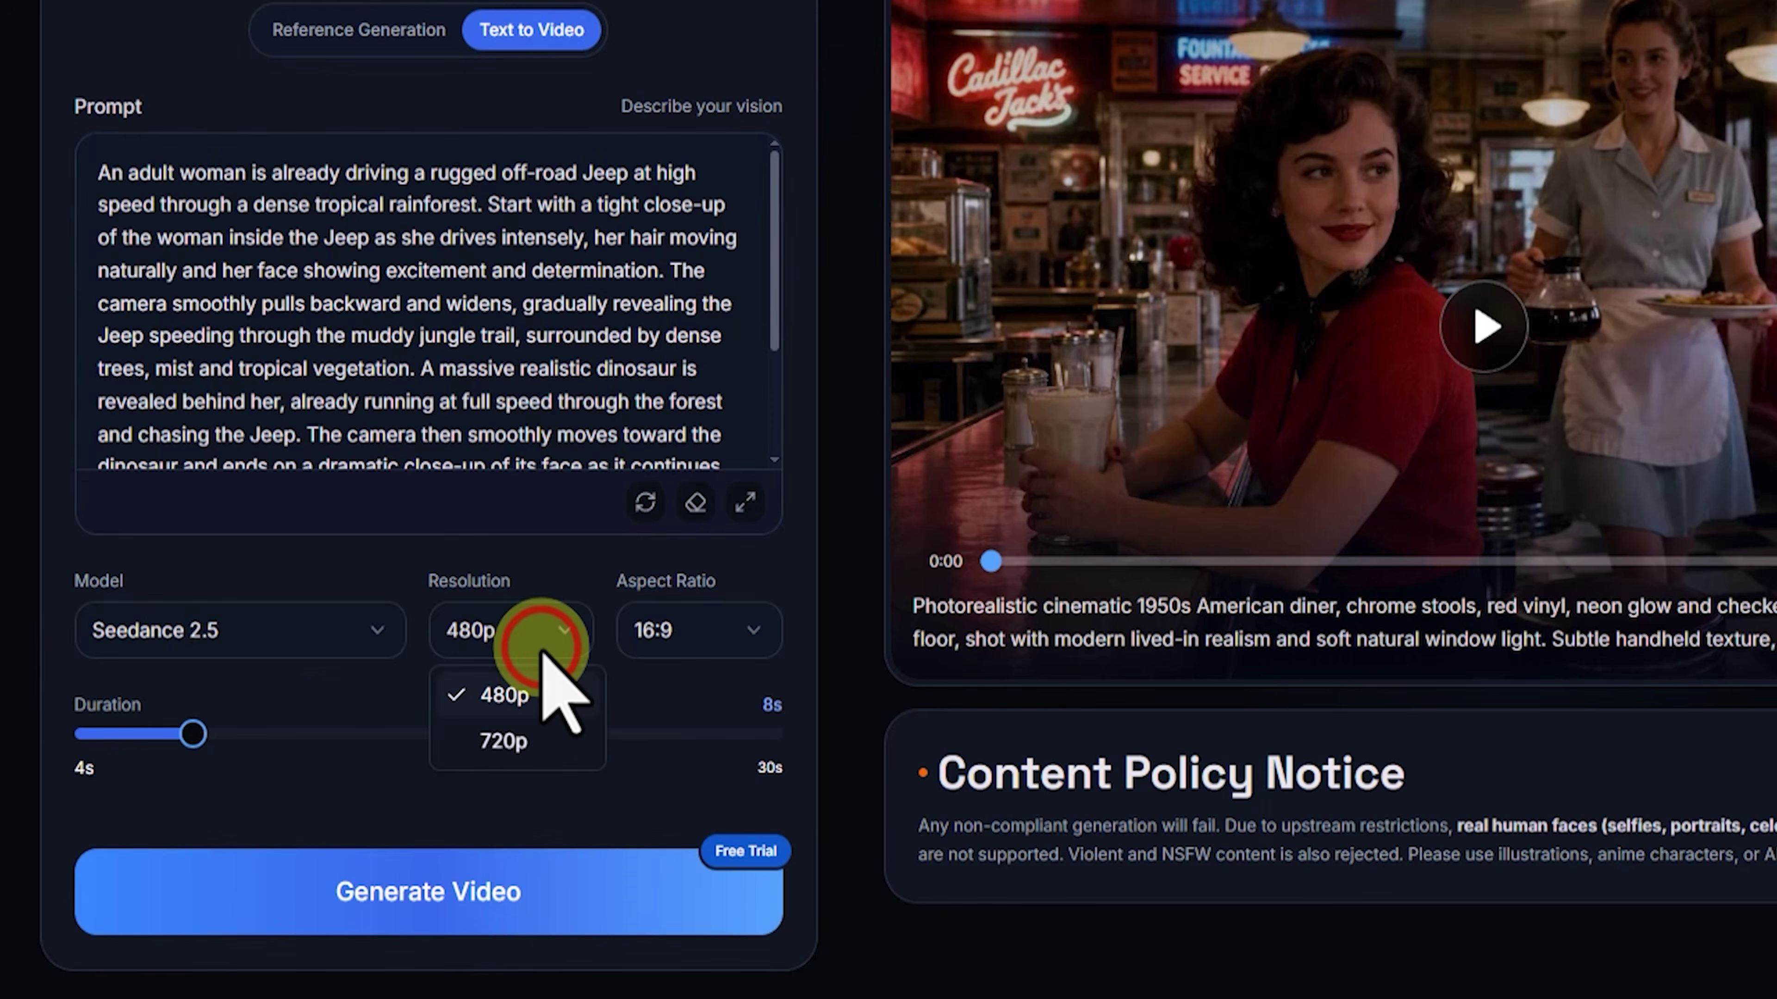
pyautogui.click(577, 658)
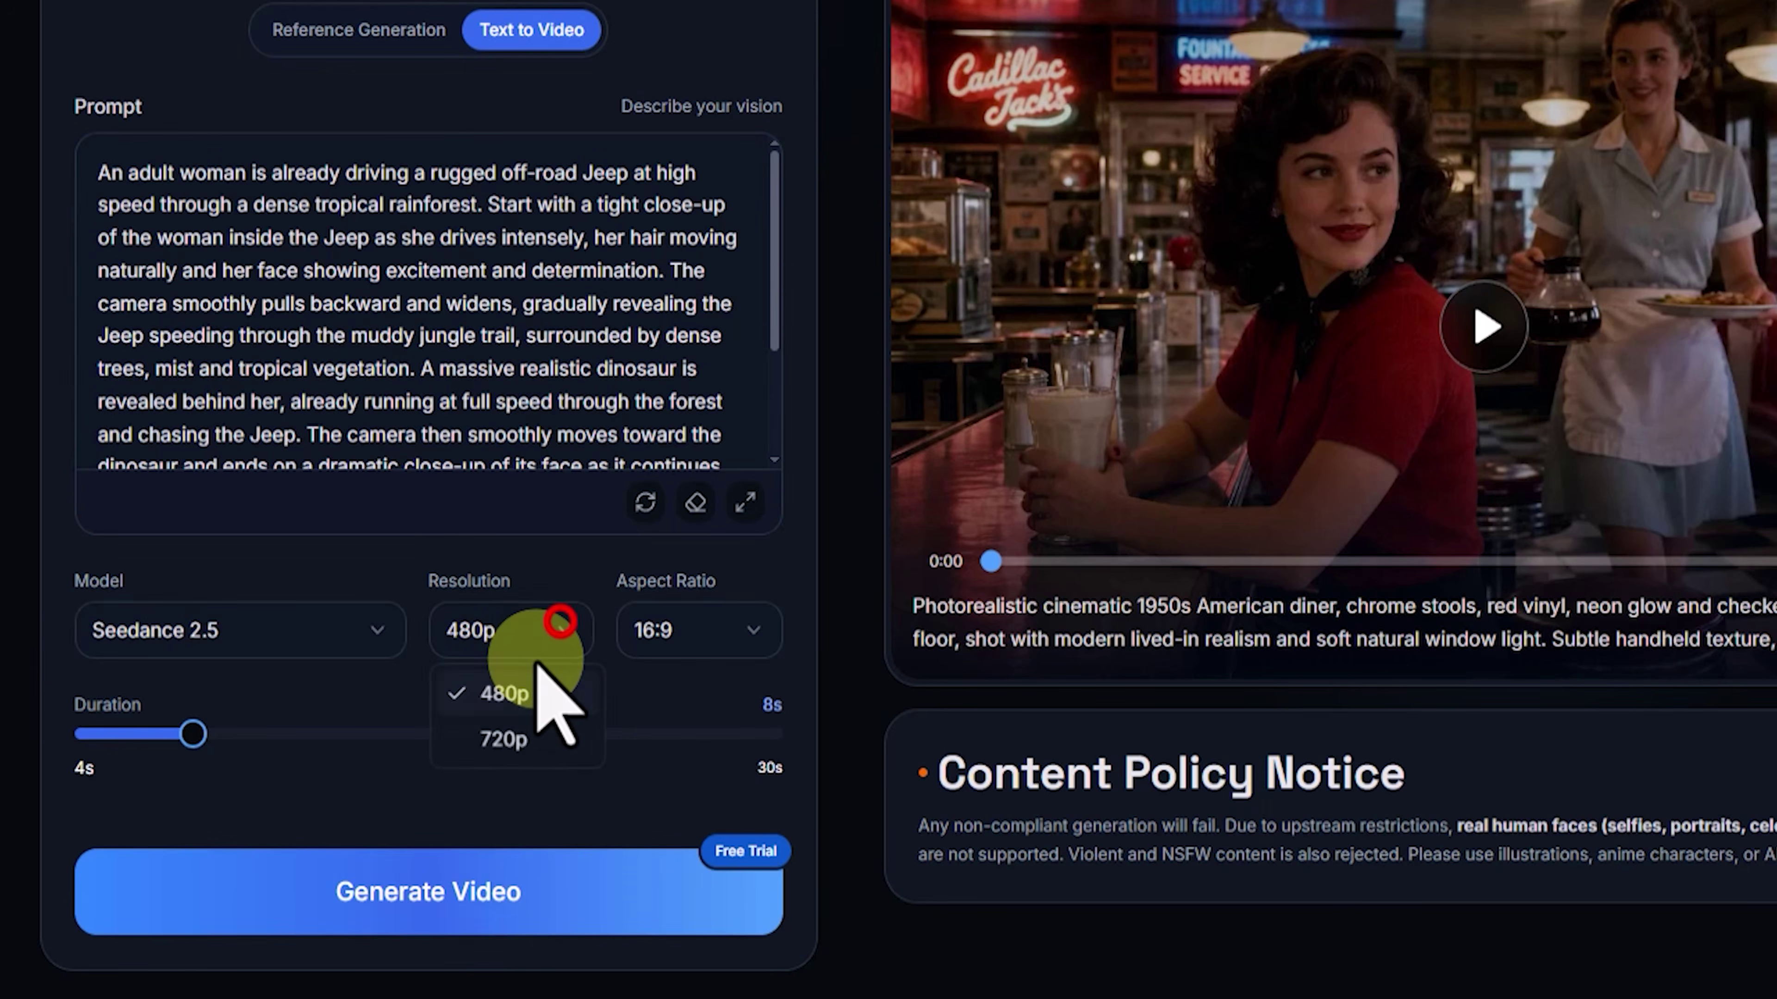
pyautogui.click(528, 736)
pyautogui.click(515, 630)
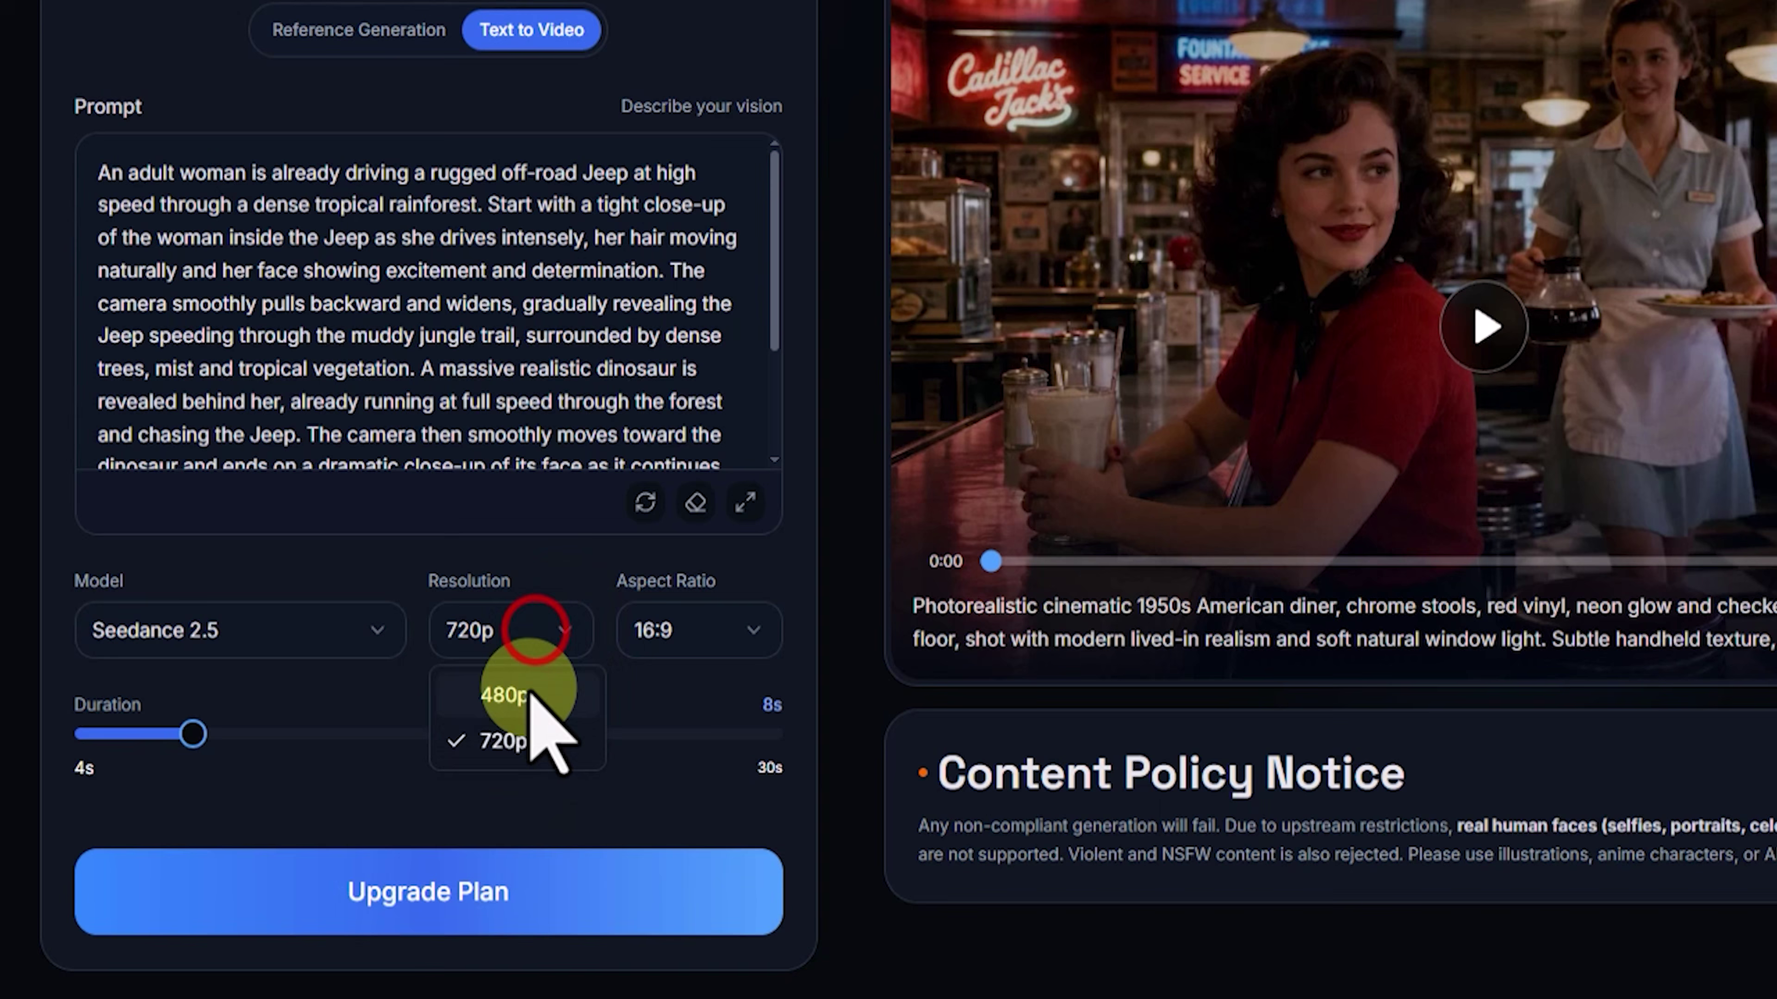
pyautogui.click(526, 696)
pyautogui.click(719, 623)
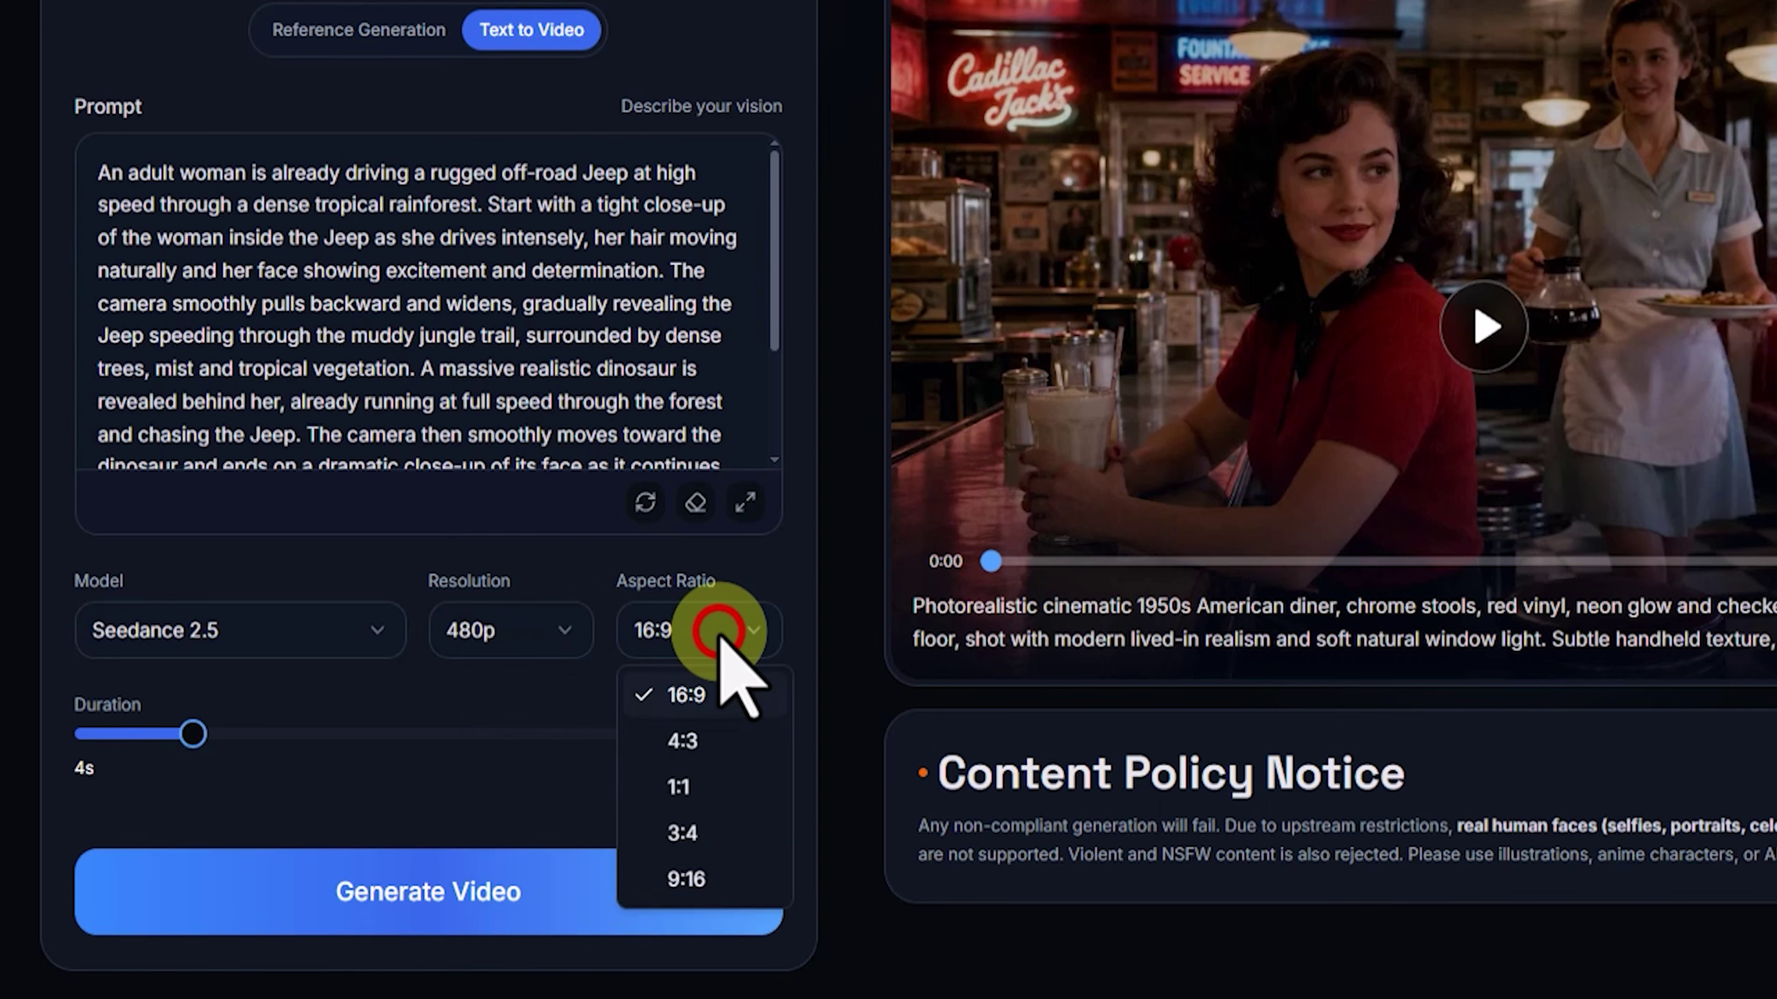
pyautogui.click(750, 697)
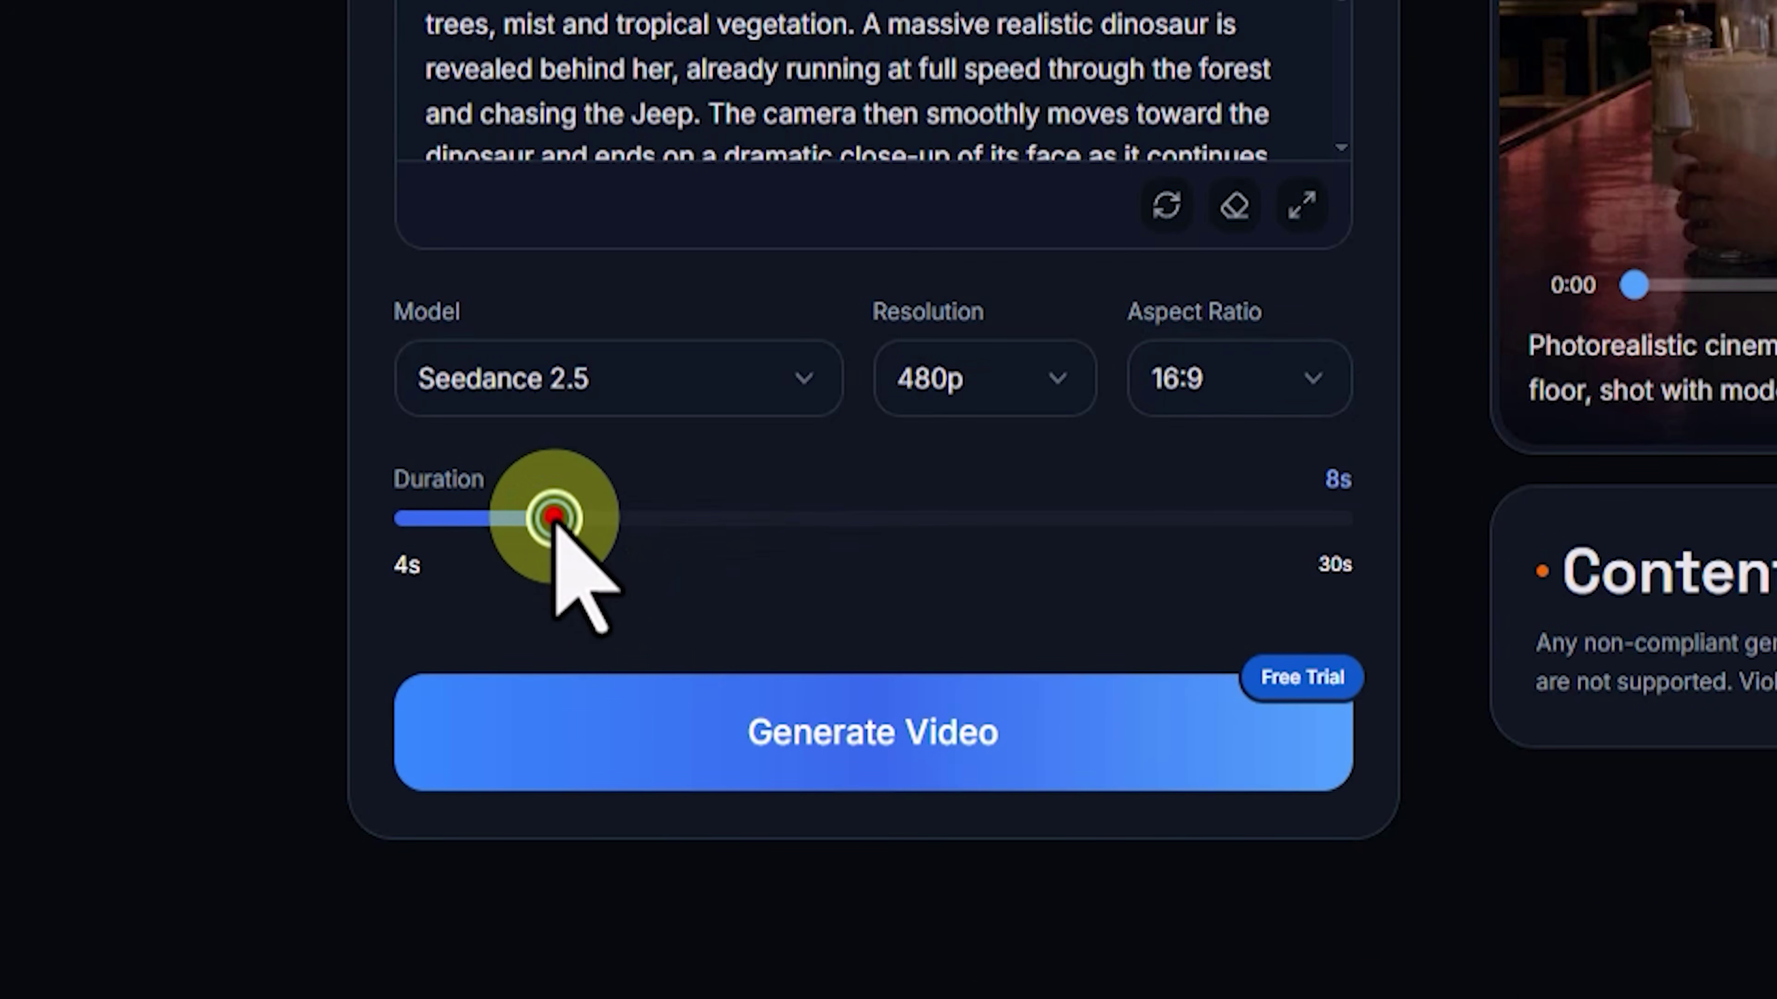
# Step: Set the video duration to 10s and generate the Jeep chase video with the free trial
pyautogui.moveTo(554, 516); pyautogui.dragTo(612, 519)
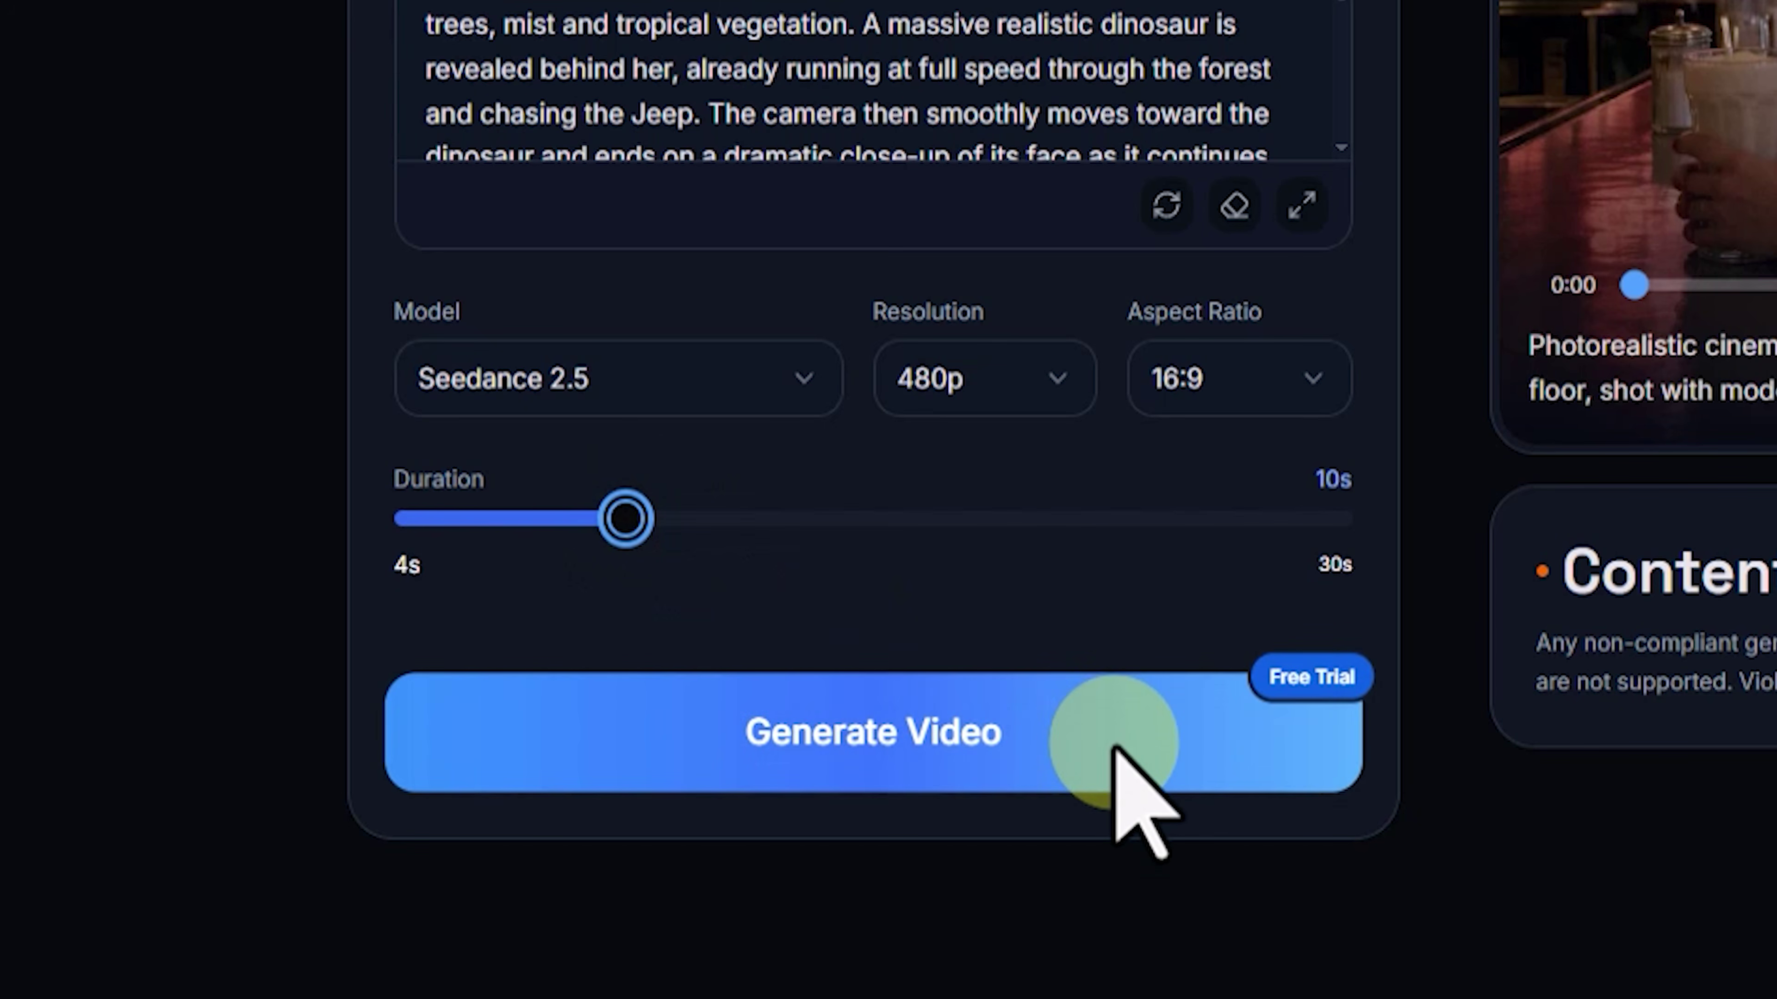
pyautogui.moveTo(625, 521)
pyautogui.mouseDown()
pyautogui.moveTo(657, 526)
pyautogui.moveTo(400, 520)
pyautogui.moveTo(607, 539)
pyautogui.mouseUp()
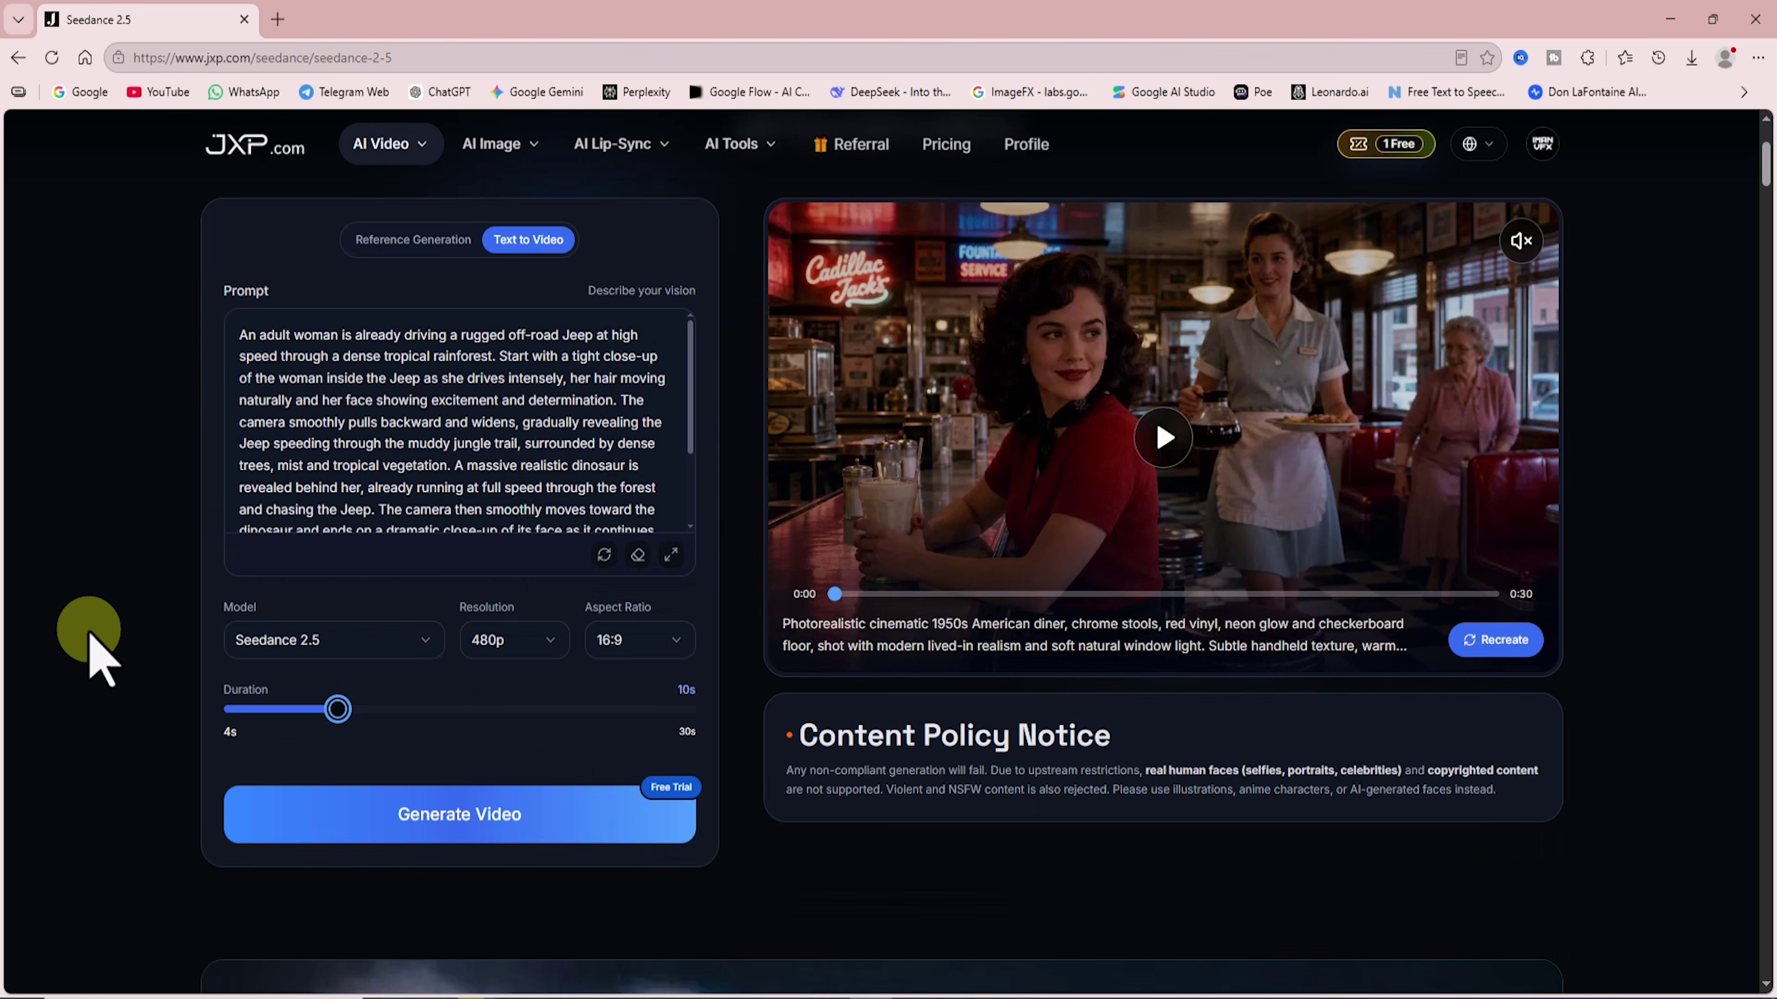
pyautogui.click(590, 822)
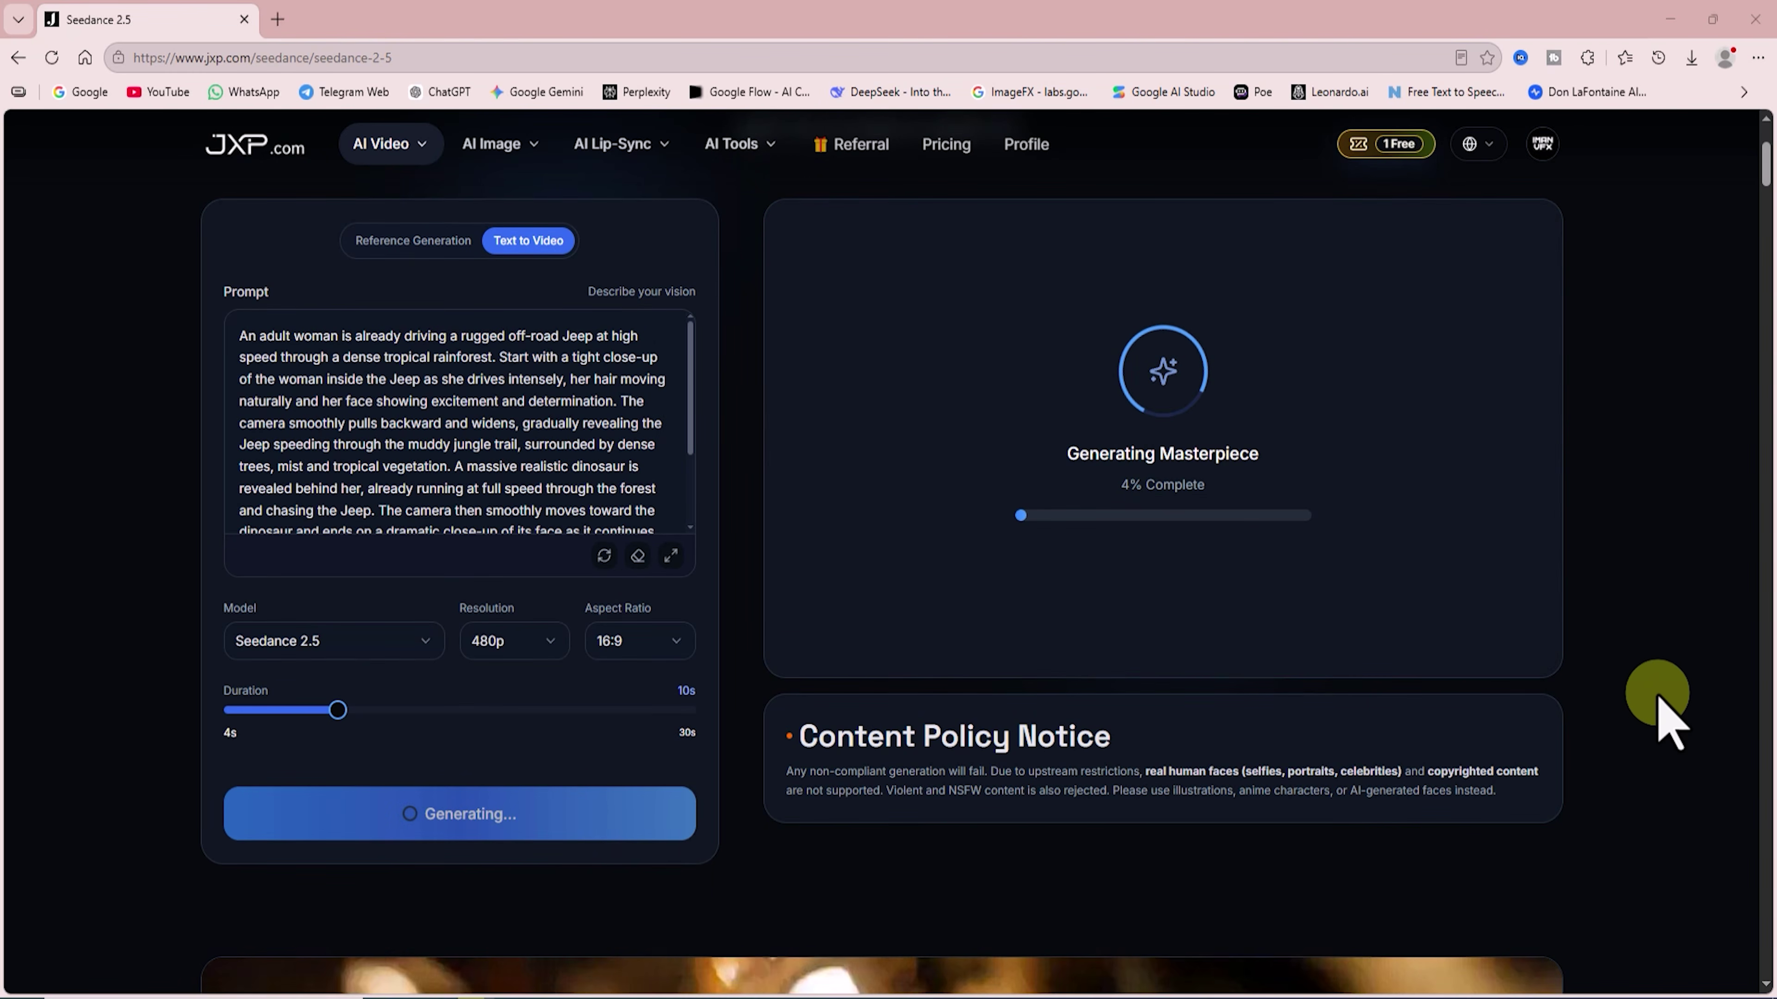